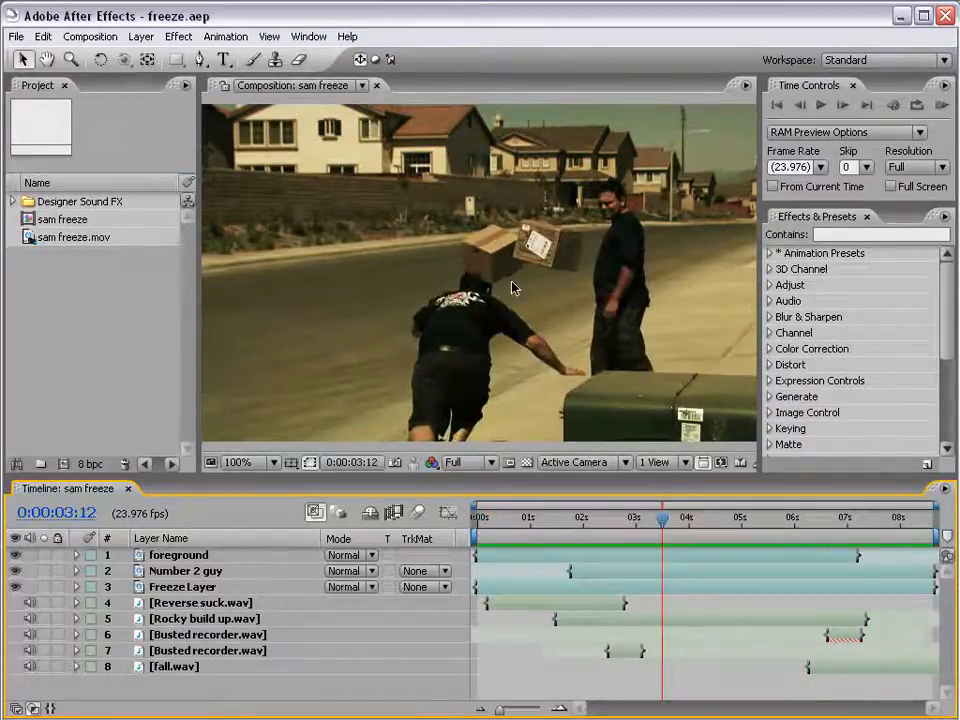
Scrub through the sam freeze composition to examine the frozen boxes and the second man walking in.
left_click(753, 527)
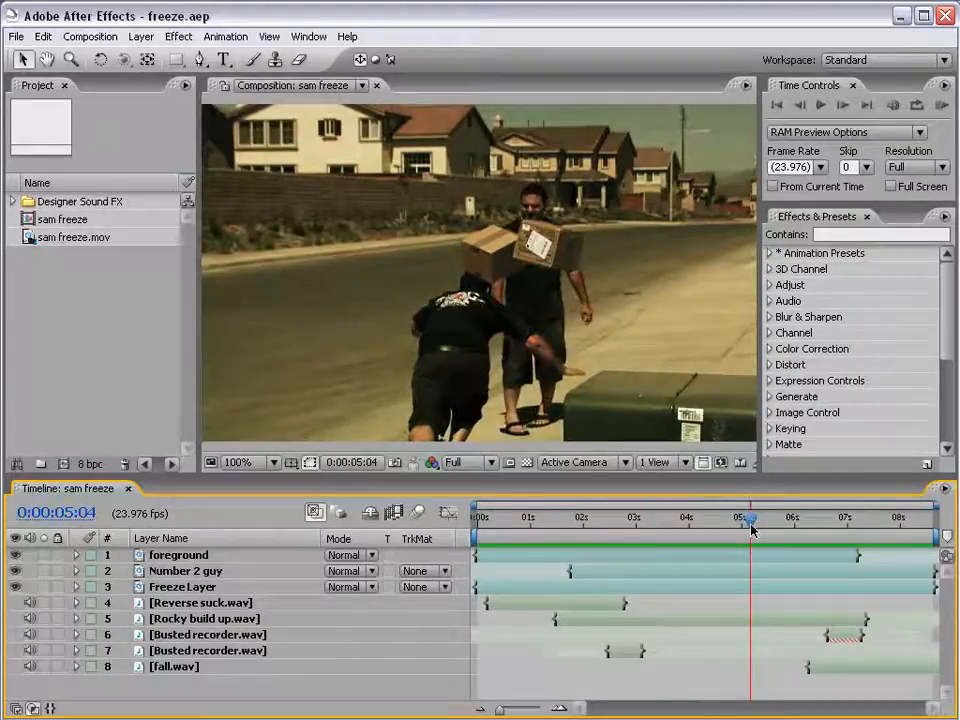
left_click_drag(750, 527, 690, 538)
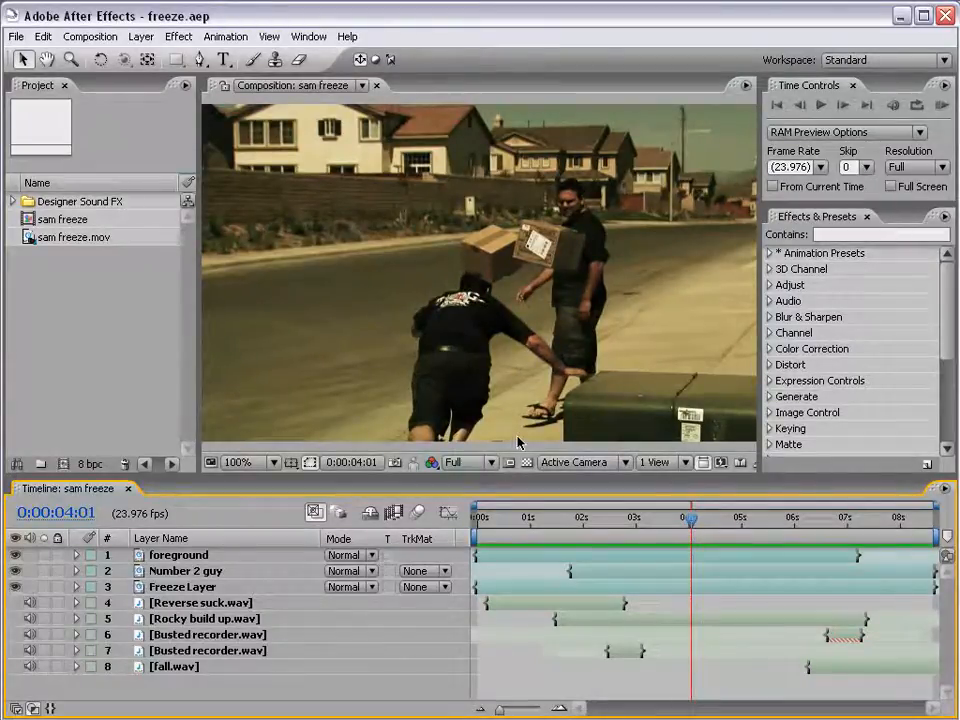
left_click(544, 519)
mouse_move(548, 520)
left_mouse_down()
mouse_move(505, 519)
mouse_move(556, 520)
left_mouse_up()
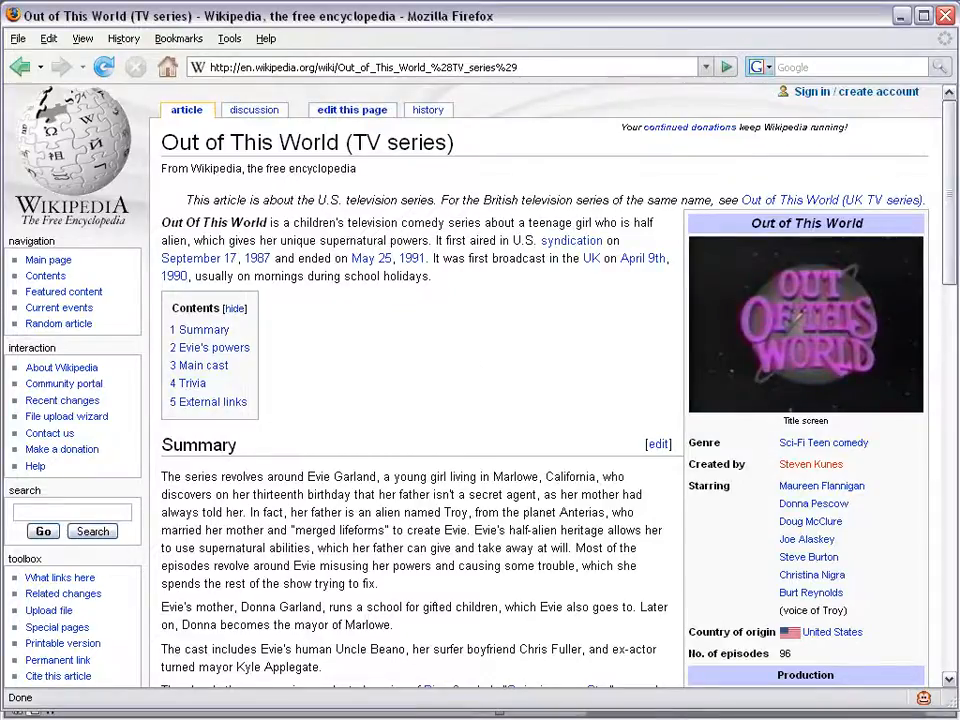
Read the Evie's powers section of the Out of This World Wikipedia article in Firefox, and return to After Effects.
left_click_drag(949, 189, 932, 396)
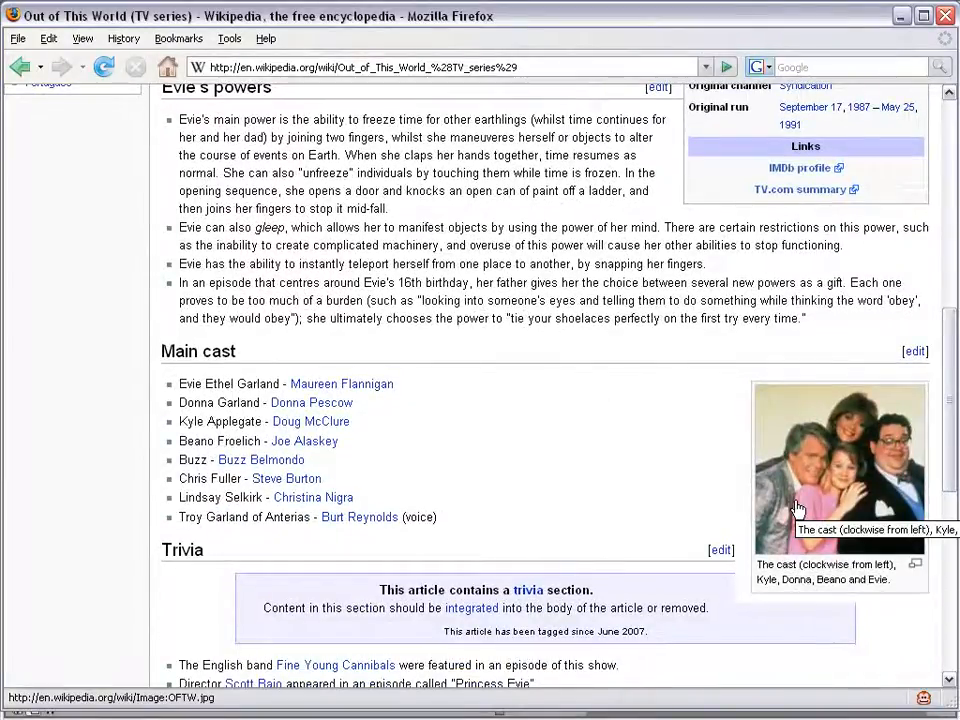
scroll(535, 427, "up", 1)
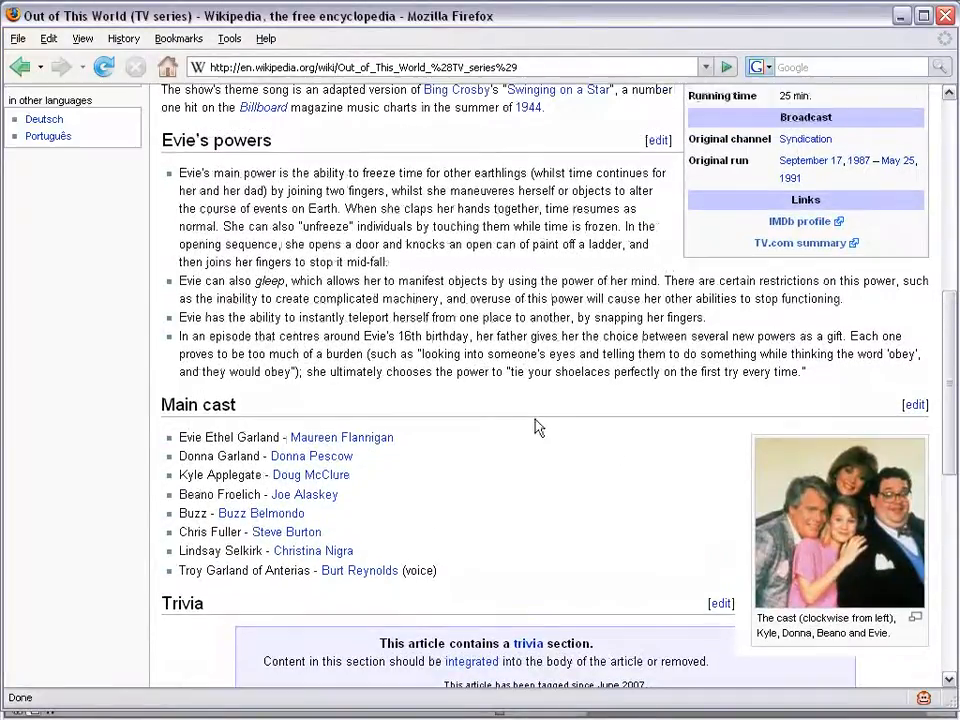
left_click_drag(272, 146, 184, 145)
left_click(172, 180)
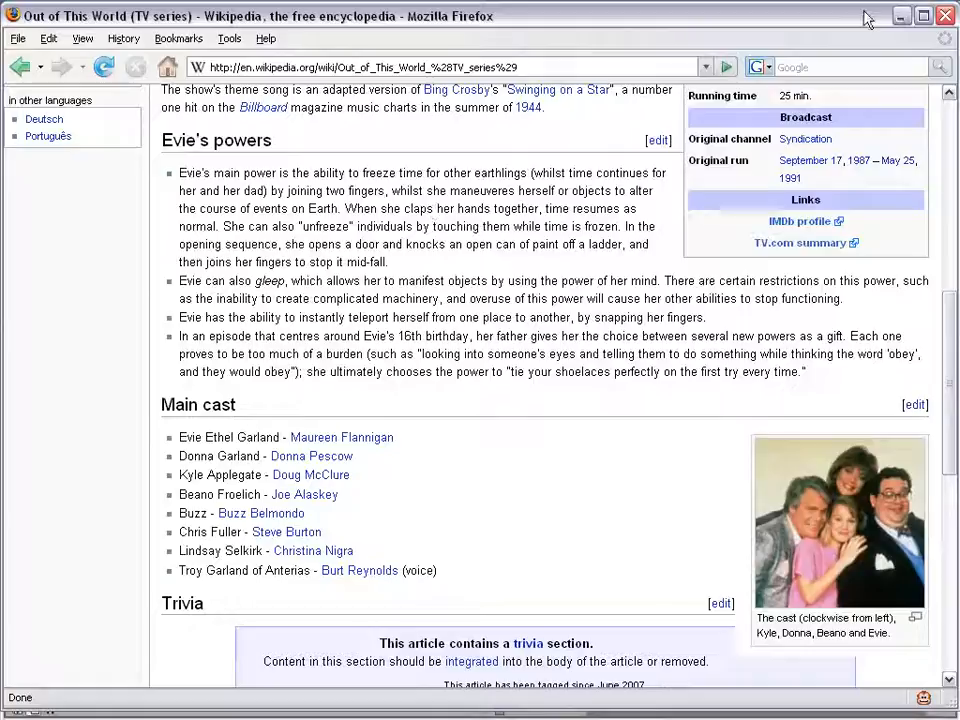
left_click(896, 18)
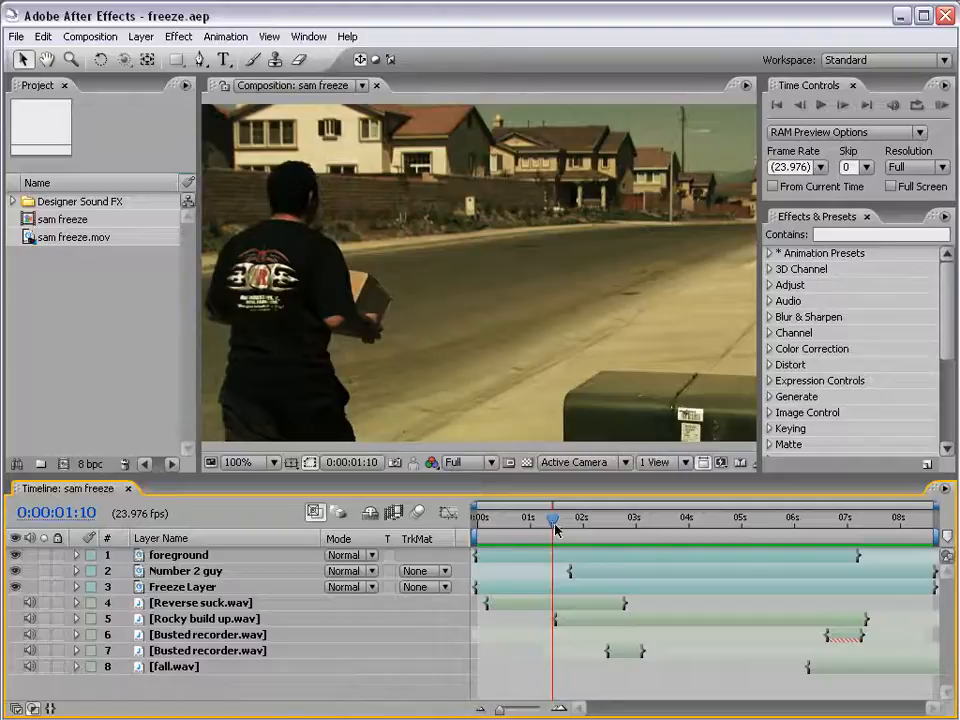
Create a new composition from the sam freeze.mov footage.
left_click(45, 237)
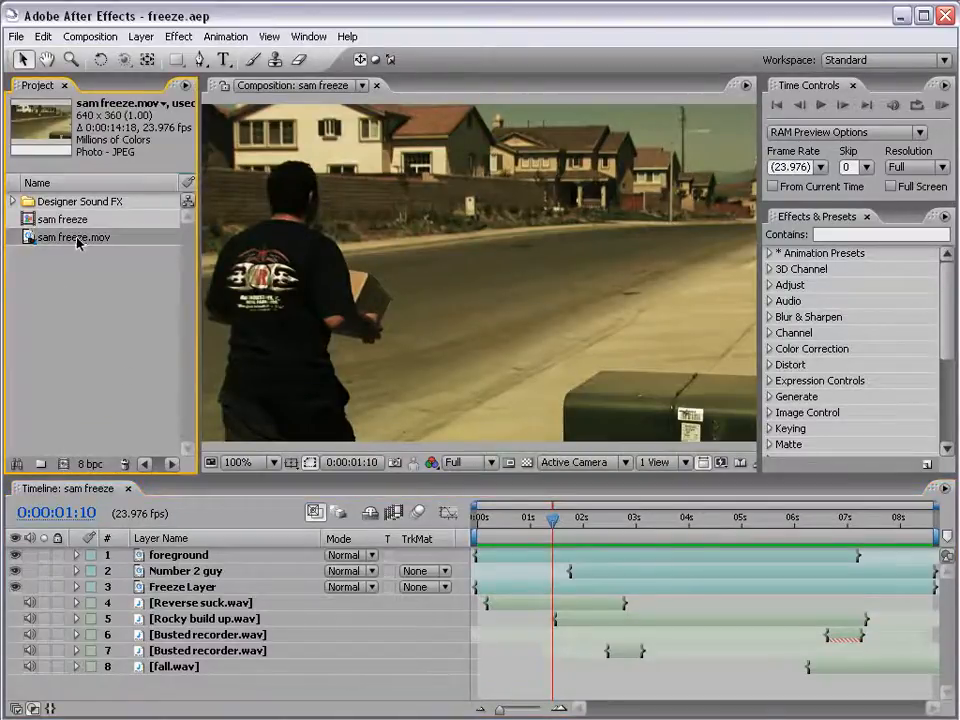
left_click_drag(32, 242, 63, 463)
left_click(521, 588)
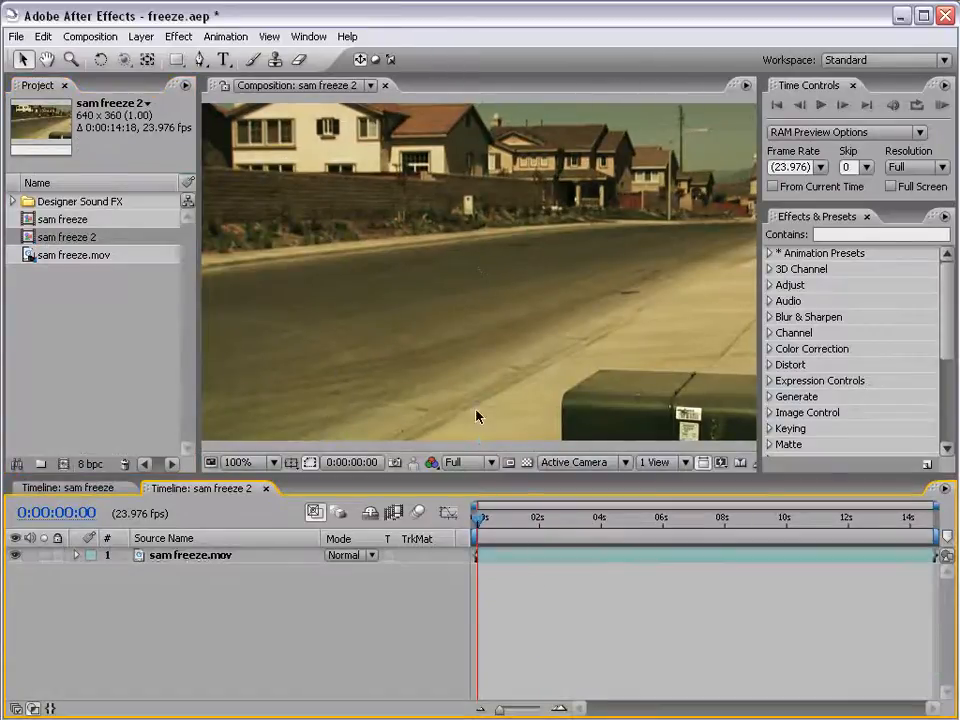
Scrub through the new composition, comparing the box throw near 4 seconds with the second man's walk near 10 seconds.
left_click_drag(490, 511, 769, 546)
left_click(551, 528)
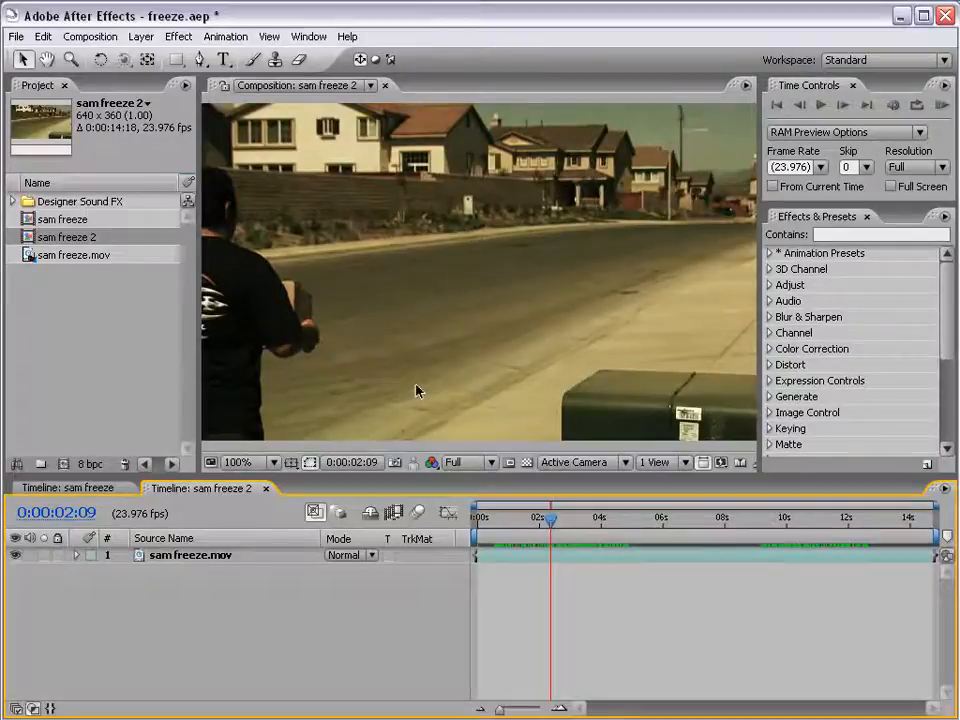
left_click_drag(557, 535, 602, 522)
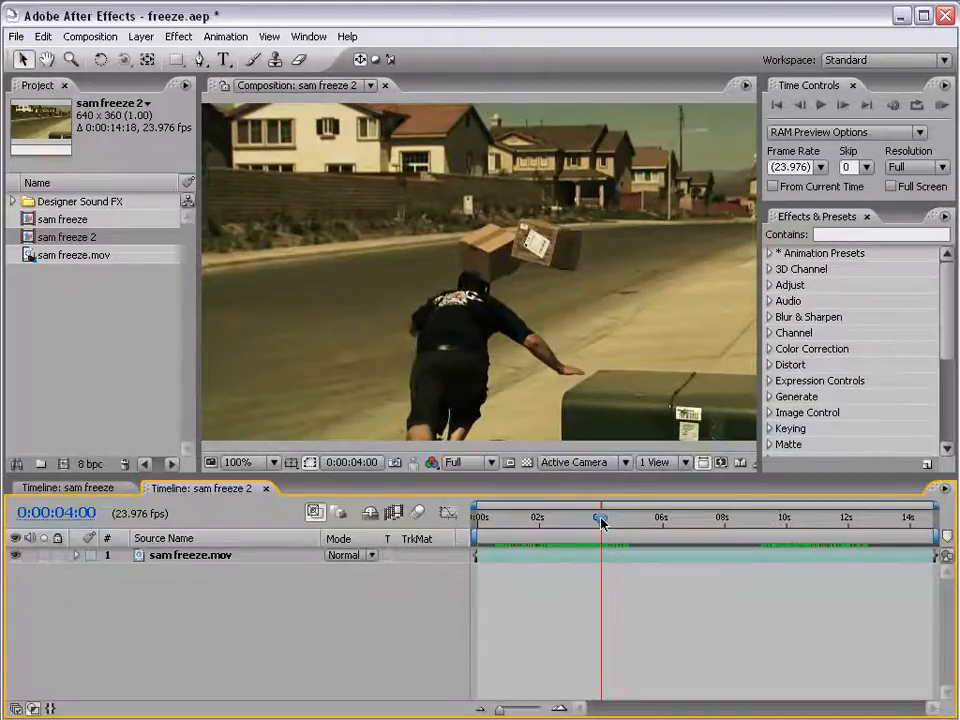
left_click_drag(778, 519, 791, 519)
left_click(600, 528)
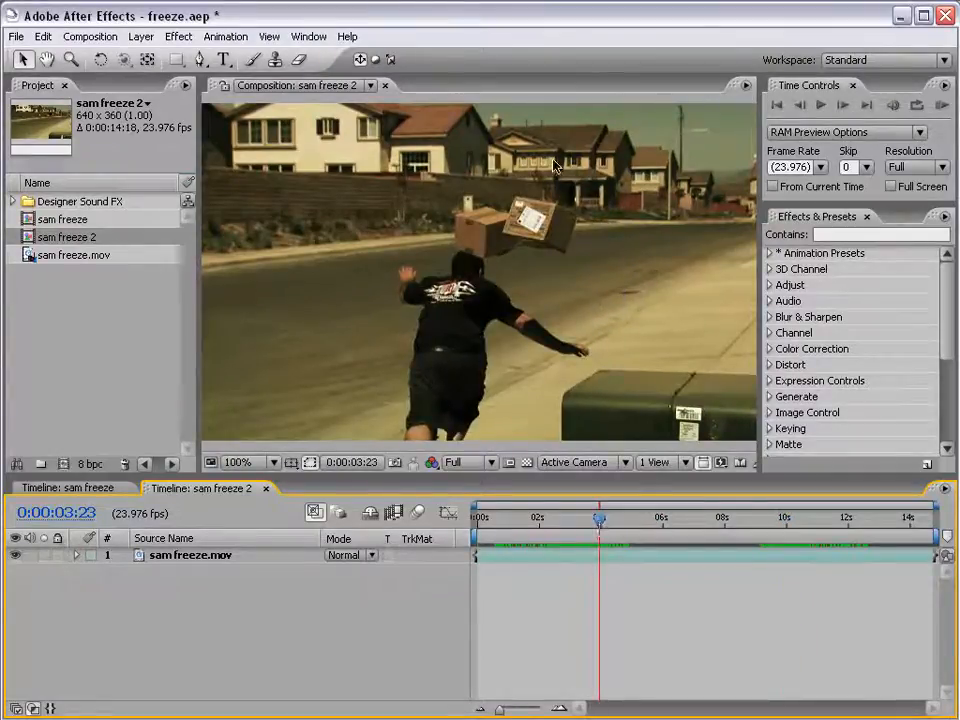
left_click_drag(790, 528, 796, 527)
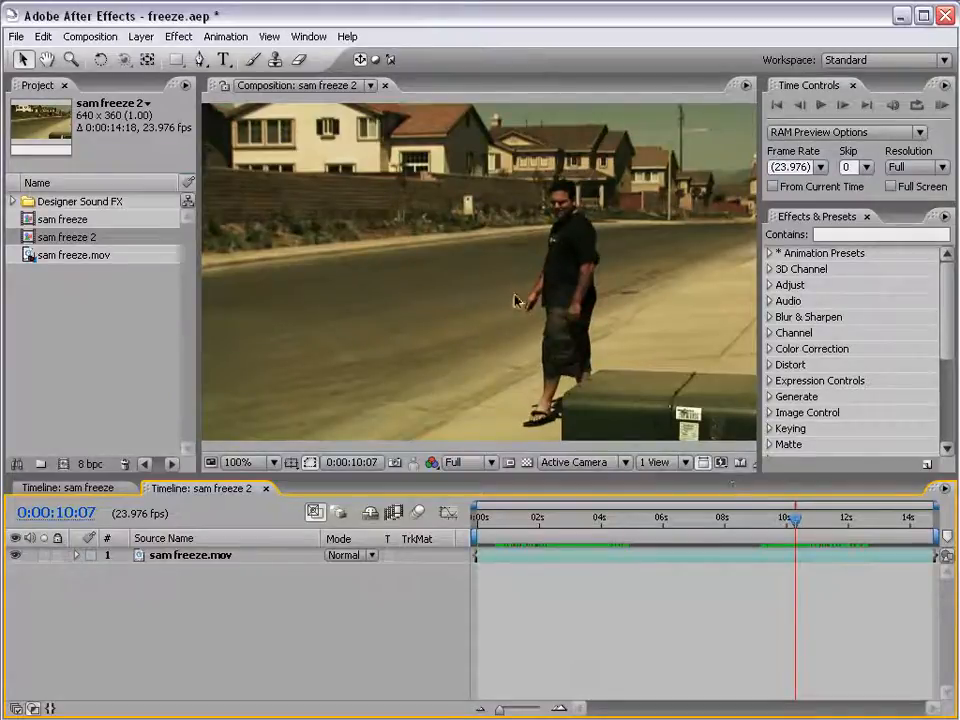
left_click_drag(582, 523, 598, 522)
left_click_drag(789, 522, 794, 520)
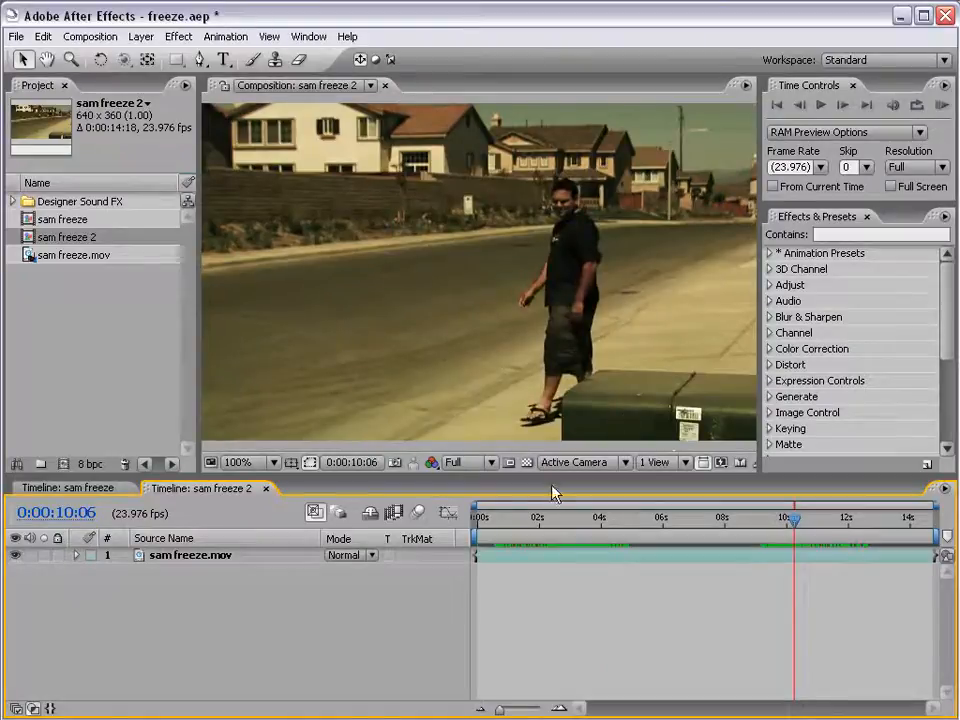
left_click(588, 525)
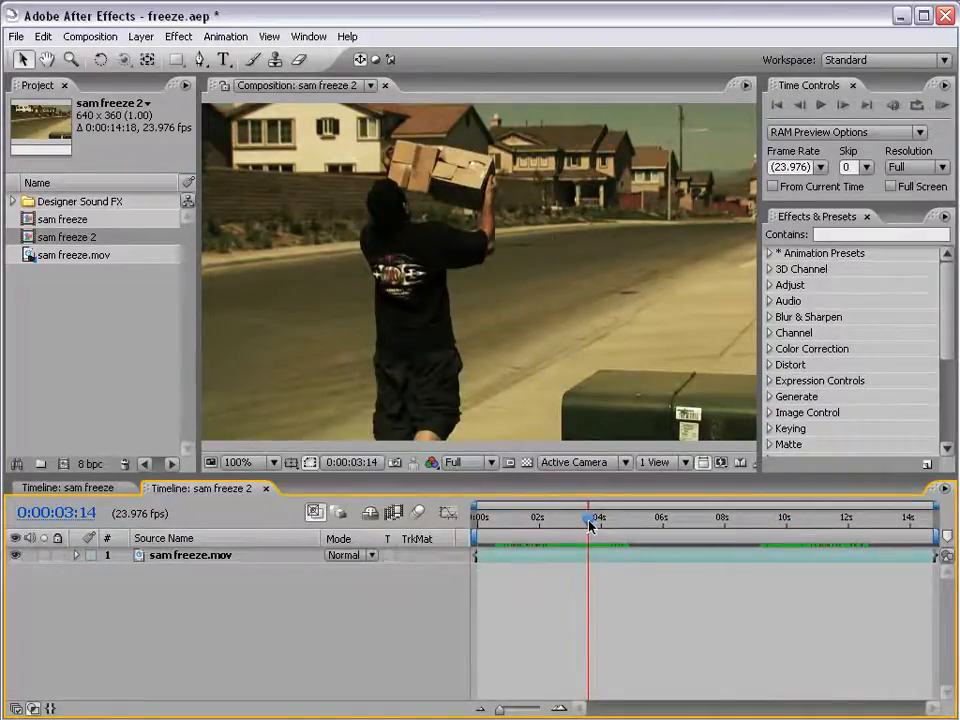
Split the sam freeze.mov layer at 0:00:06:20, on the empty street between the two performances.
left_click_drag(667, 523, 689, 525)
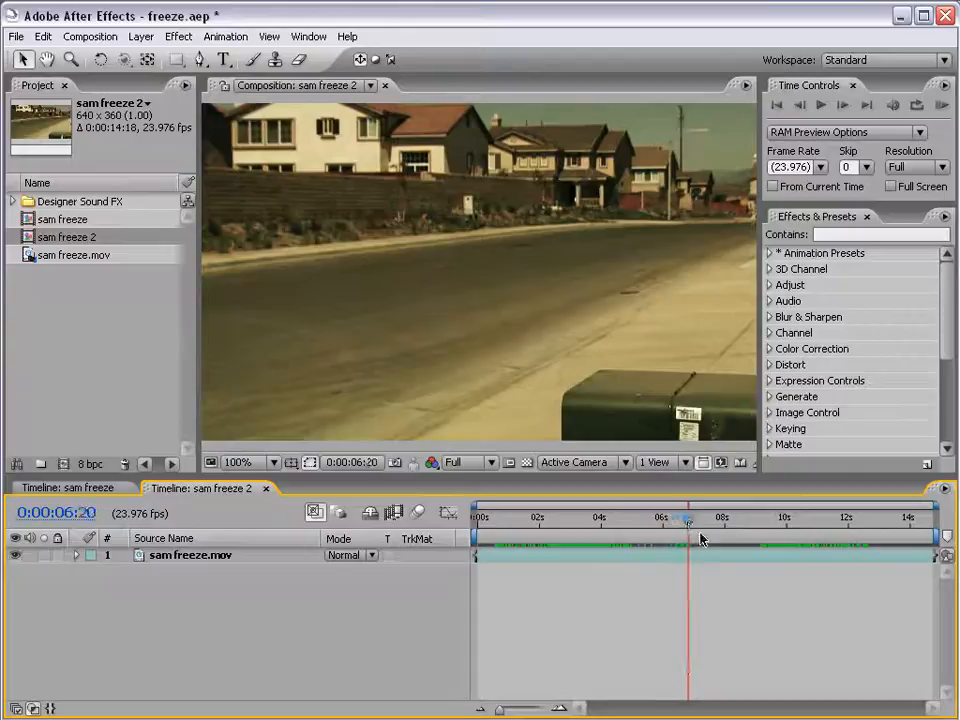
left_click(709, 557)
key("ctrl+shift+d")
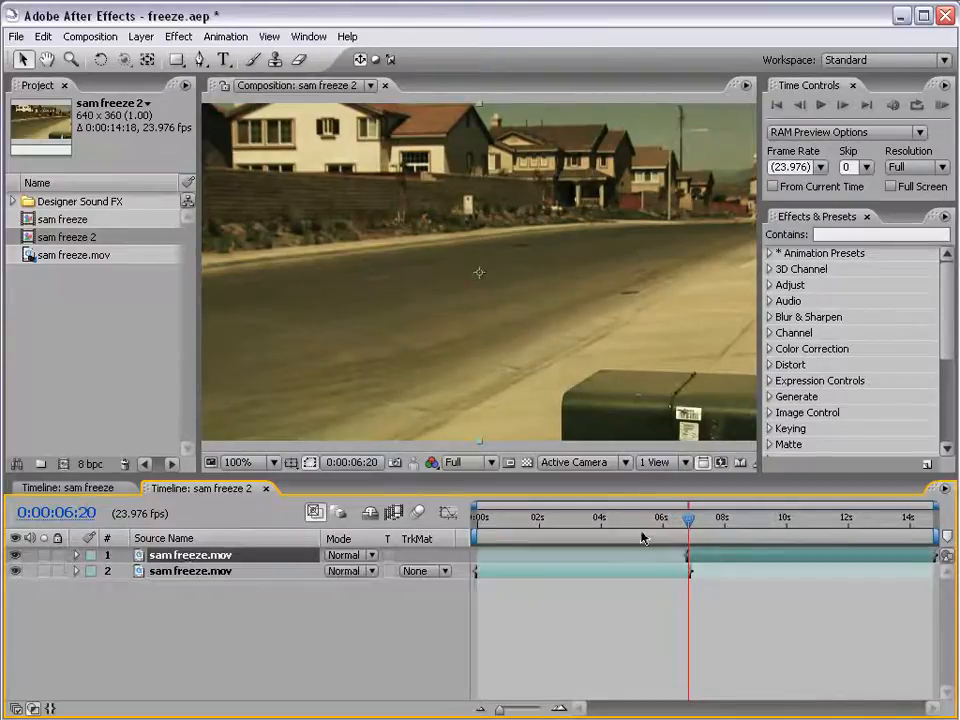
Slide the second clip earlier to overlap the box throw around 0:00:03:18, and set its opacity to 50%.
left_click_drag(689, 518, 594, 530)
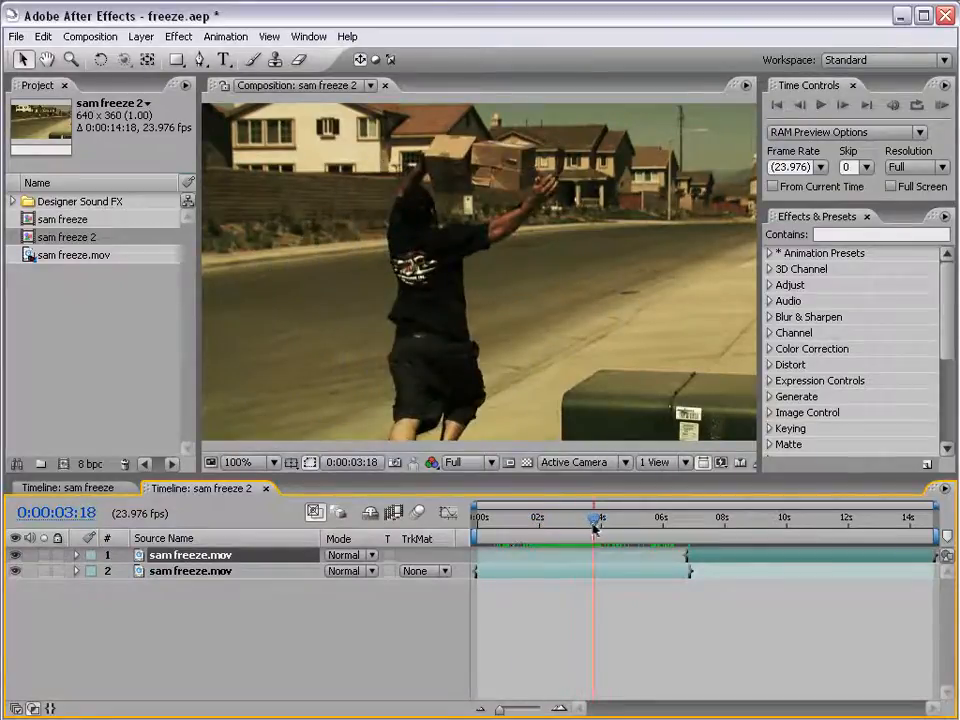
left_click_drag(739, 558, 486, 571)
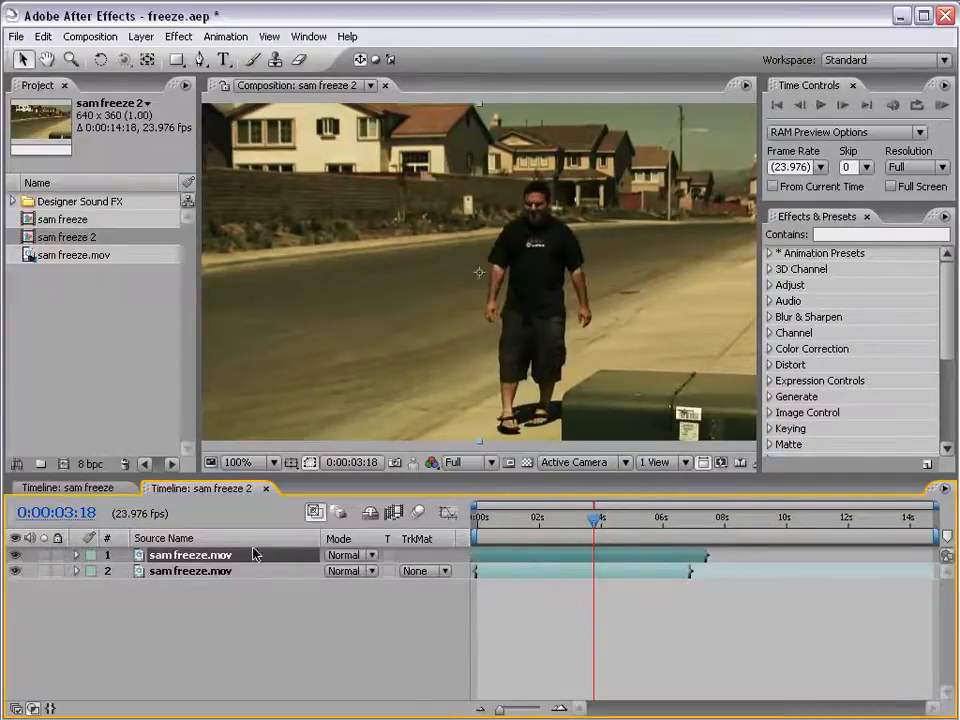
key("t")
left_click(339, 571)
type("50")
key("Return")
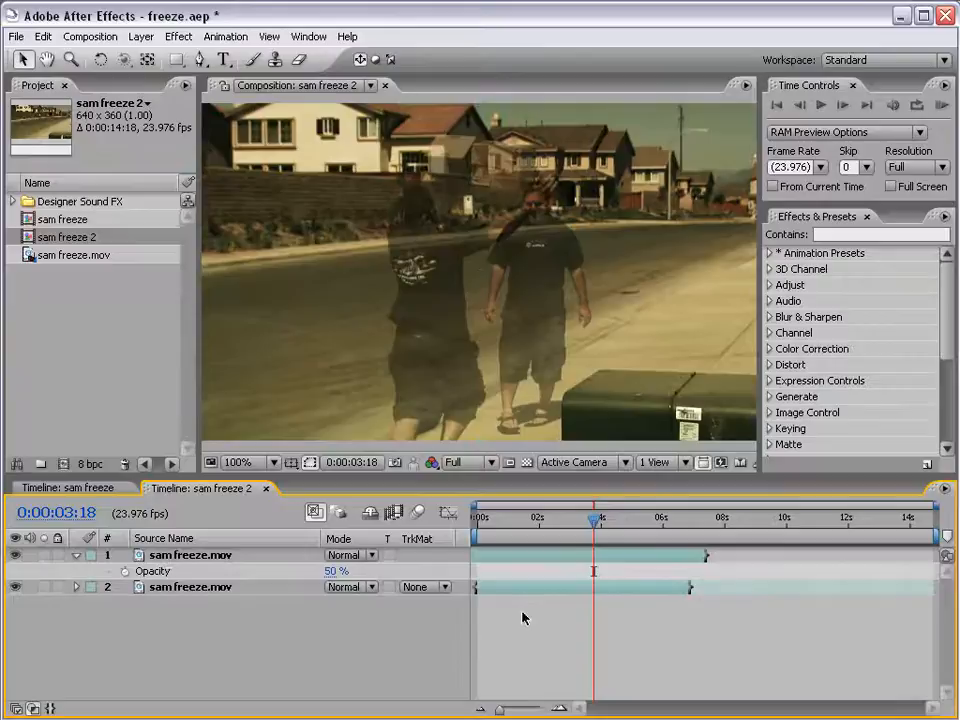
Shift the half-transparent upper clip slightly later in time to adjust its overlap with the box throw.
left_click(519, 557)
left_click_drag(519, 557, 529, 551)
left_click_drag(596, 525, 601, 521)
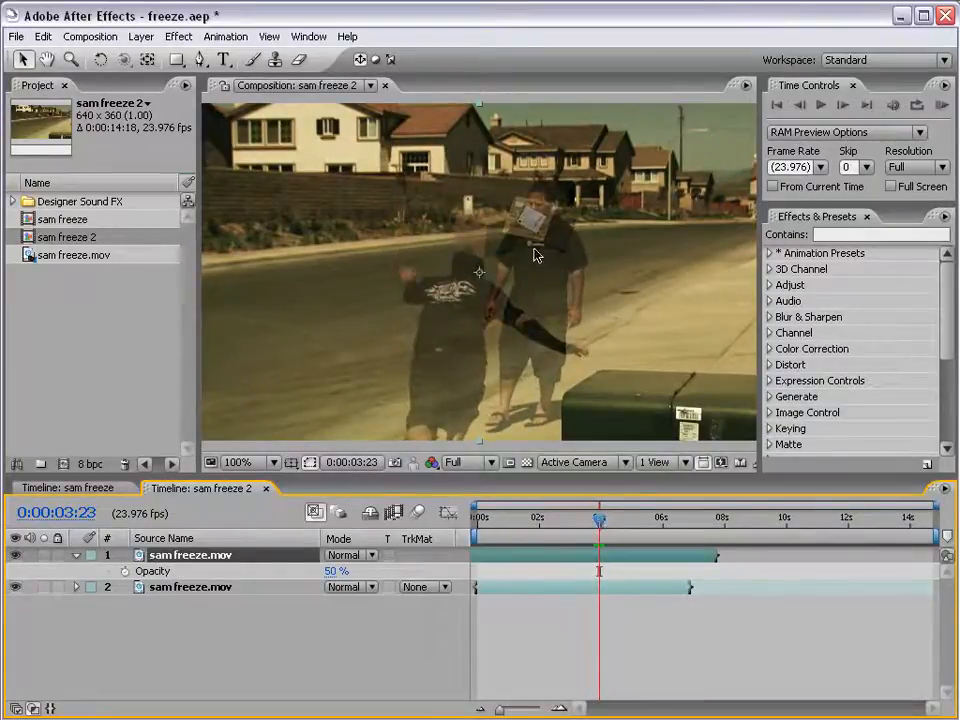
Step the current time to 0:00:04:00 and examine how the airborne boxes line up with the second man.
key("period")
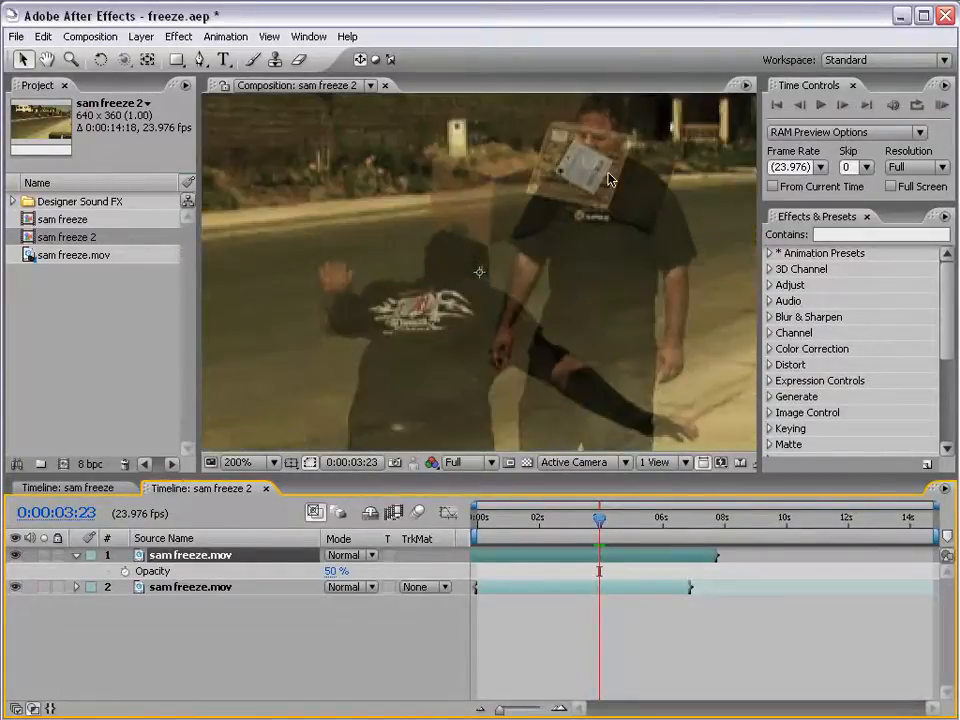
key("comma")
key("Page_Down")
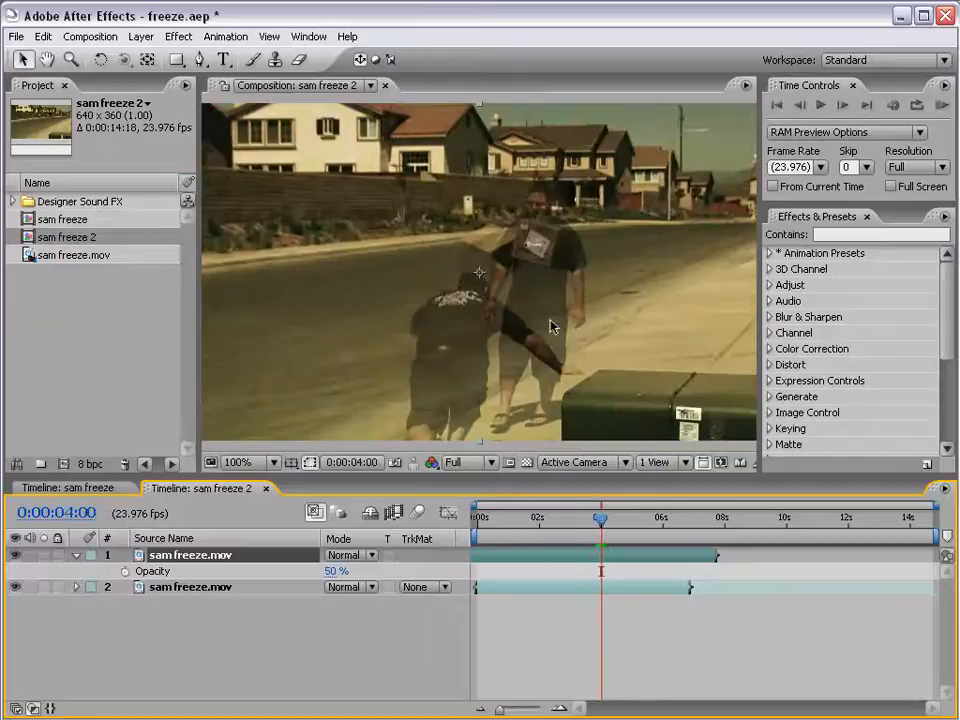
key("Page_Down")
key("Page_Up")
key("space")
key("period")
left_click_drag(534, 216, 528, 240)
key("comma")
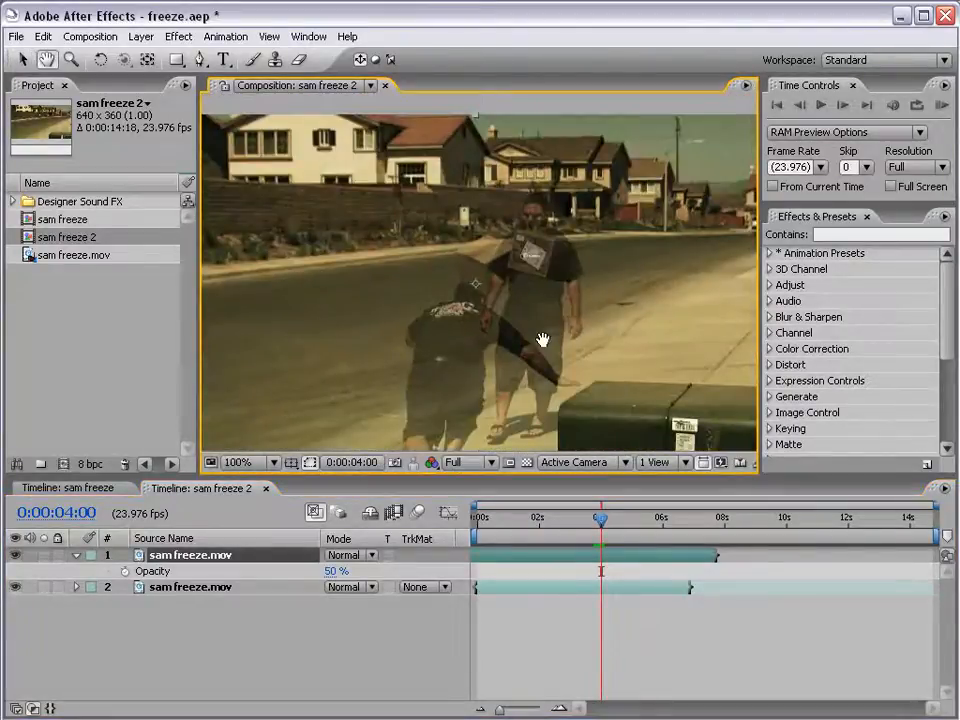
left_click_drag(577, 416, 547, 376)
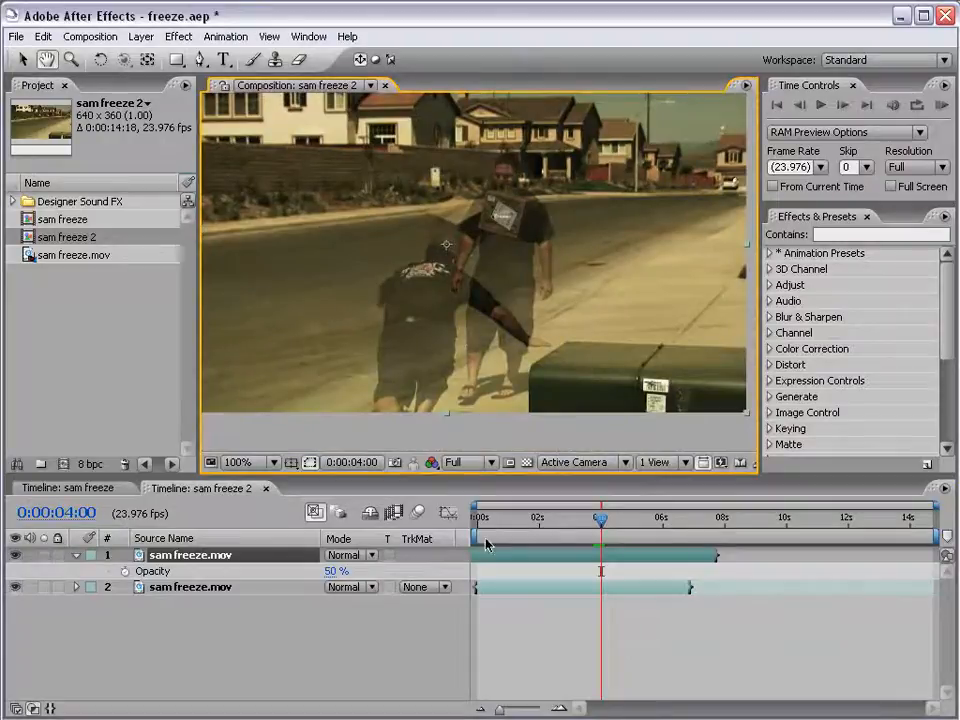
Hide the upper clip and enlarge the timeline area, with the lower clip selected.
left_click(579, 615)
left_click(587, 590)
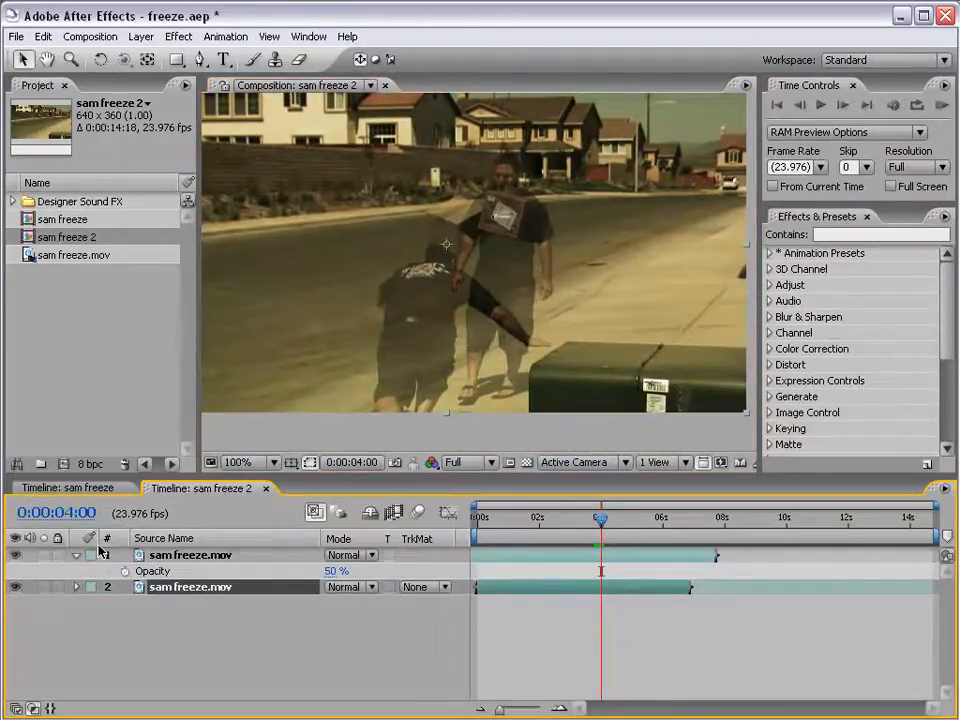
left_click(15, 554)
right_click(516, 594)
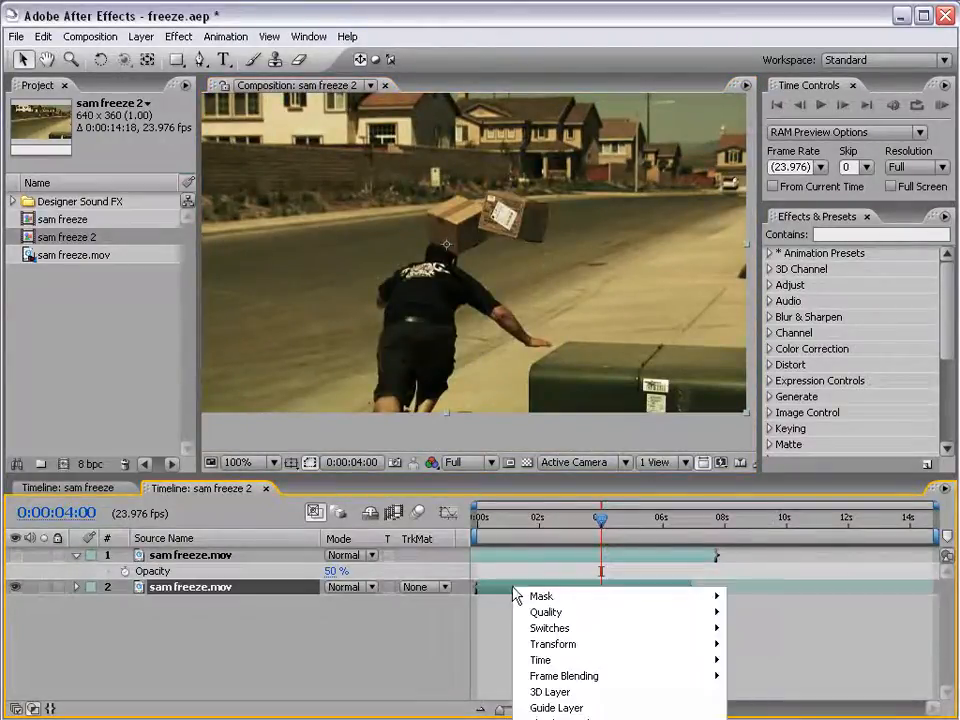
left_click(452, 476)
left_click_drag(452, 478, 452, 325)
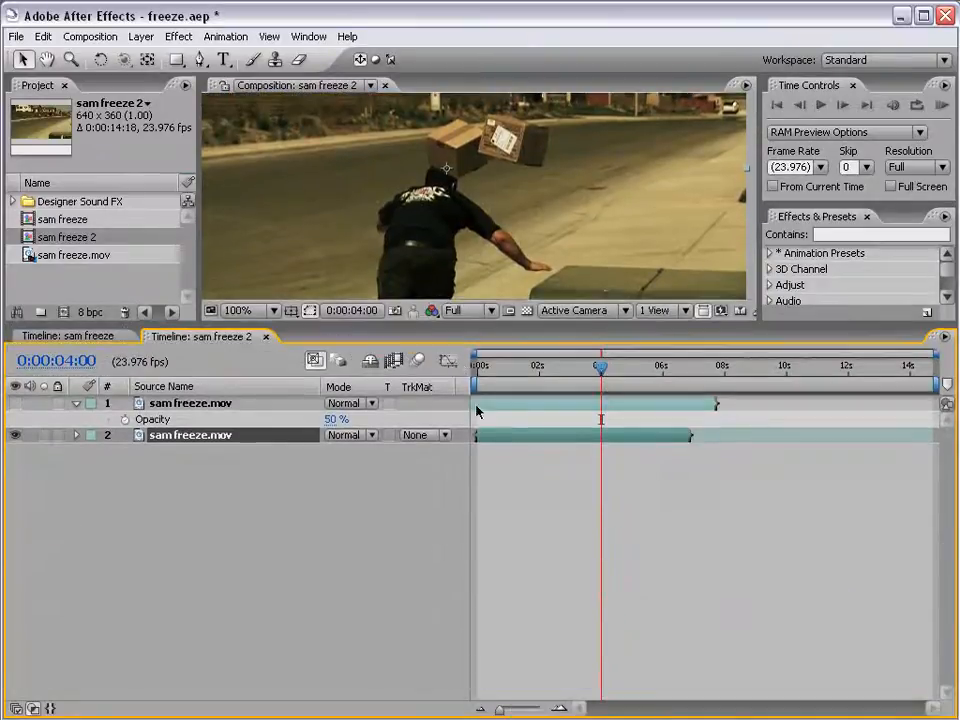
right_click(490, 437)
mouse_move(521, 505)
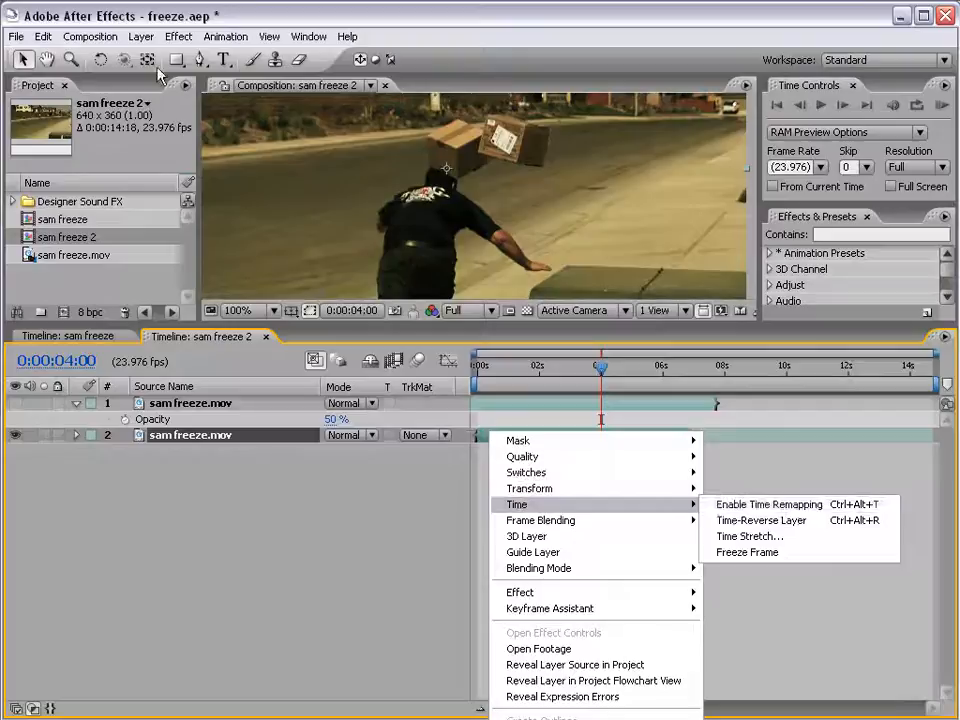
left_click(141, 36)
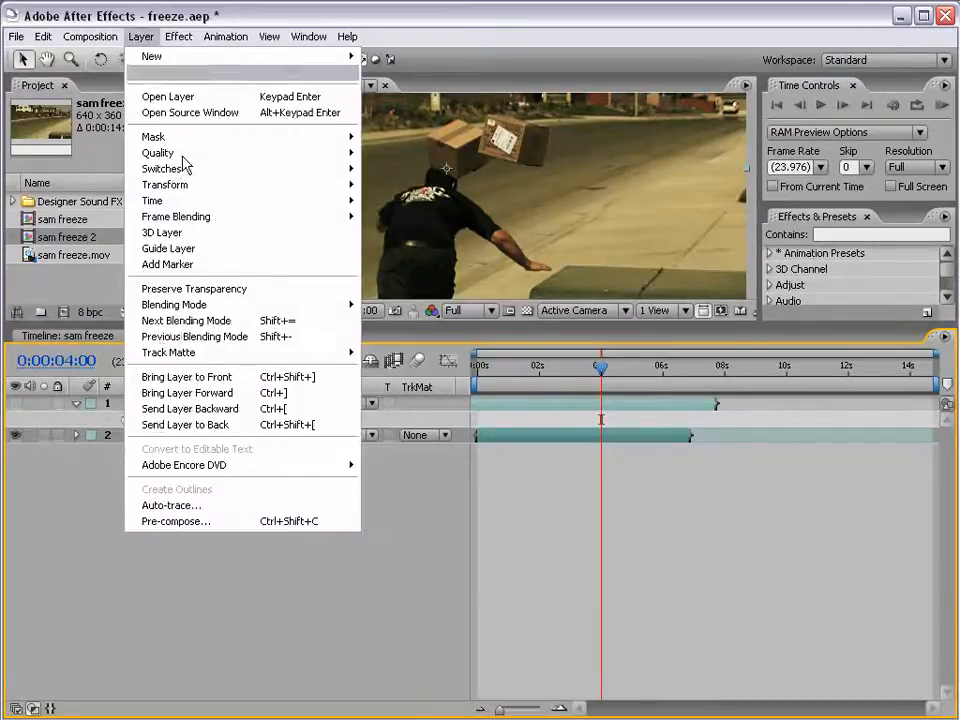
key("Escape")
Enable time remapping on the lower clip and add a Time Remap keyframe at 0:00:04:00.
right_click(572, 407)
right_click(543, 441)
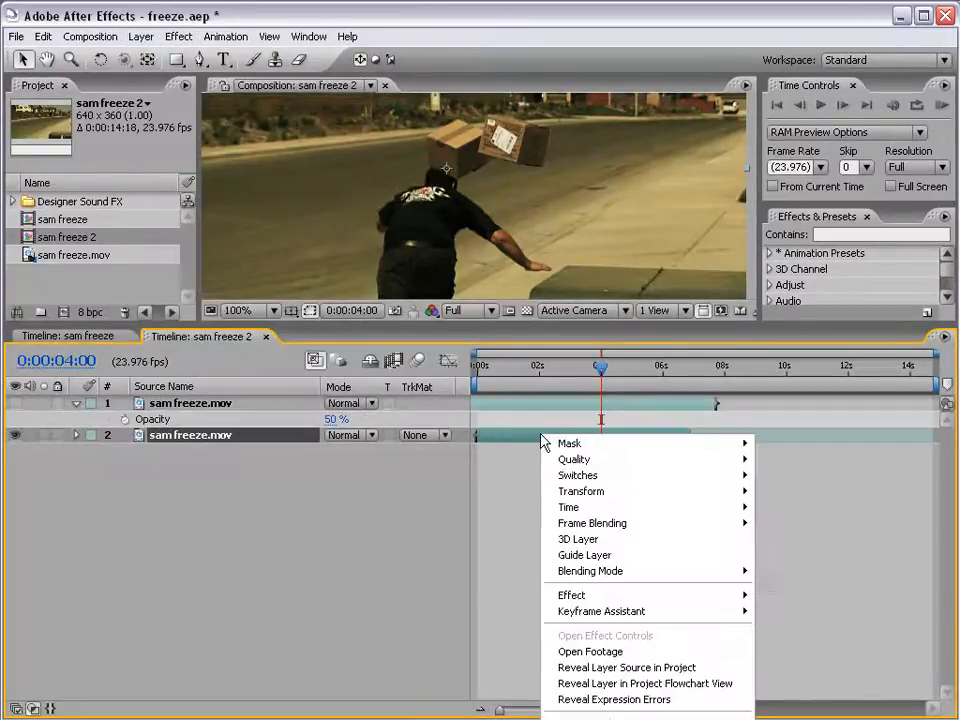
mouse_move(590, 507)
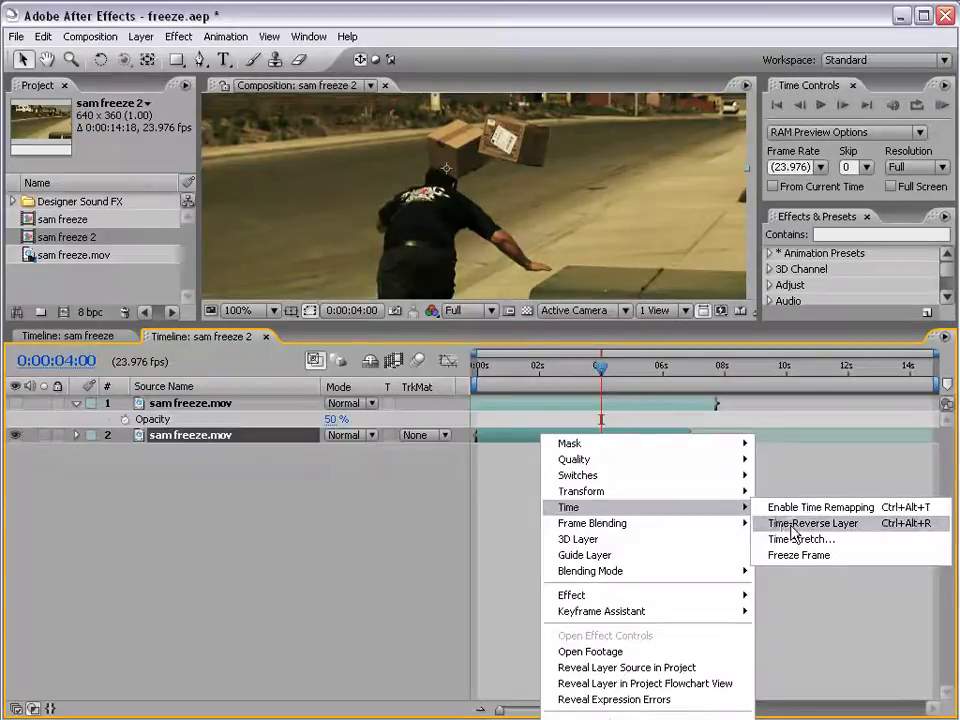
left_click(815, 509)
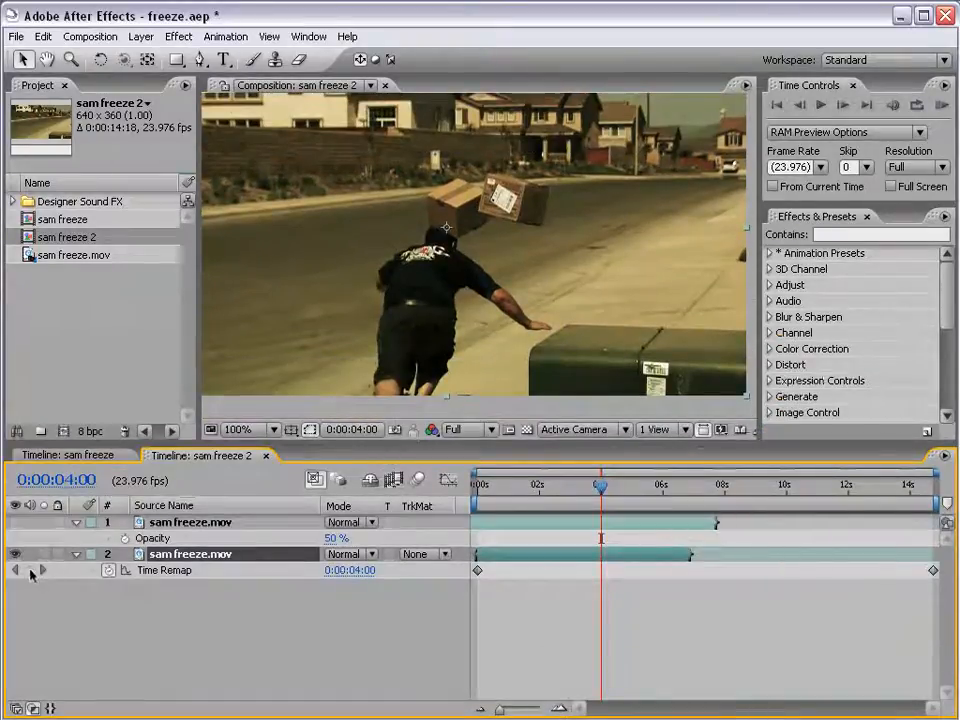
left_click(30, 572)
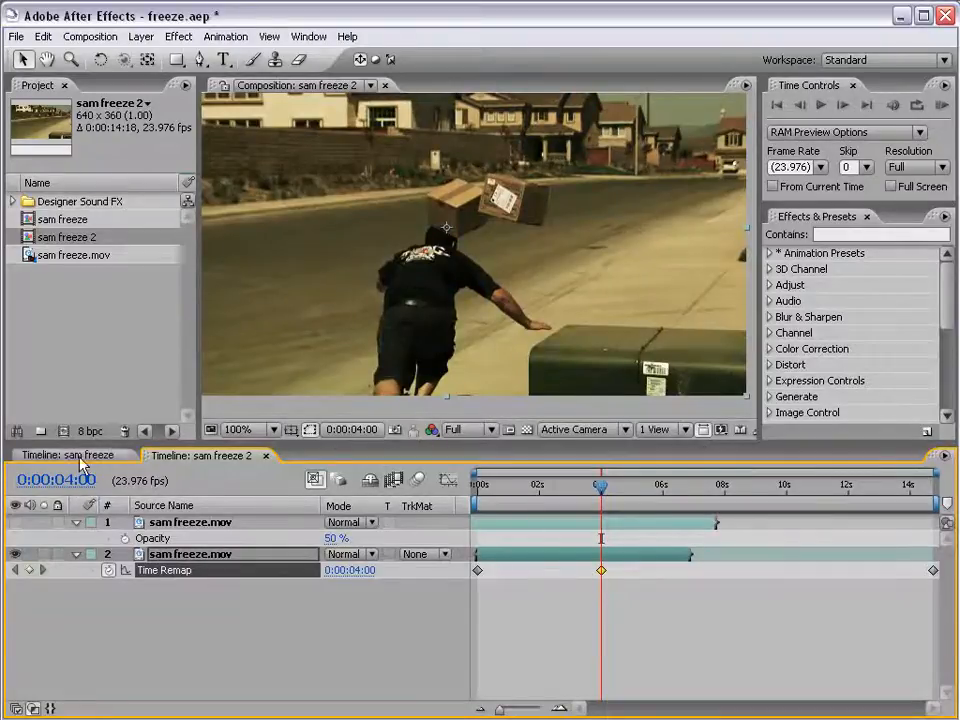
Add a Time Remap keyframe on the lower clip at 0:00:06:19.
left_click_drag(600, 487, 686, 492)
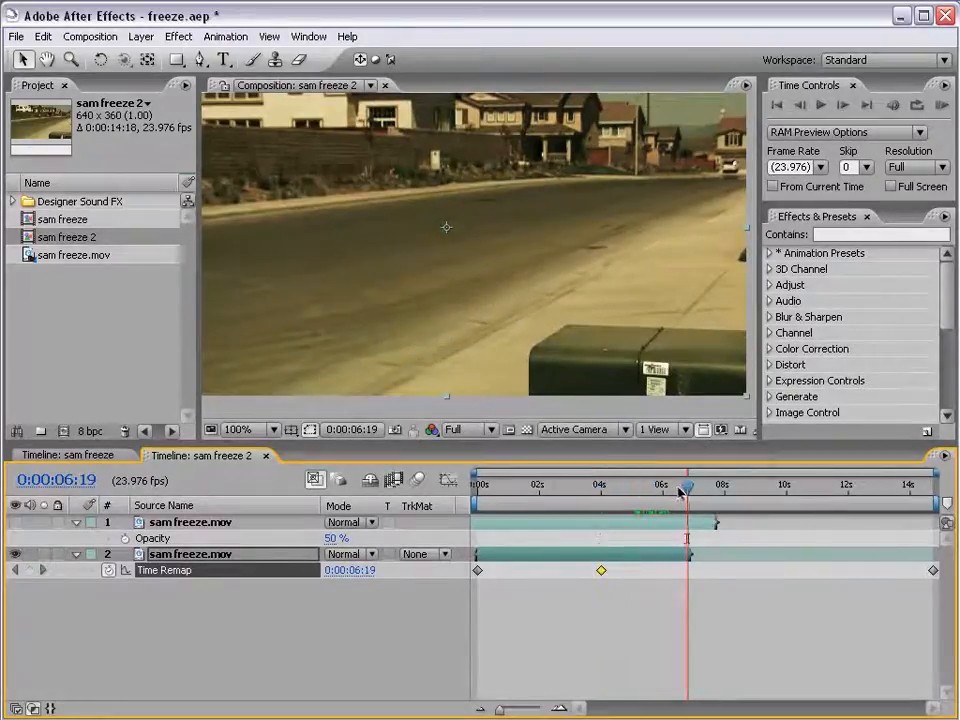
left_click(29, 571)
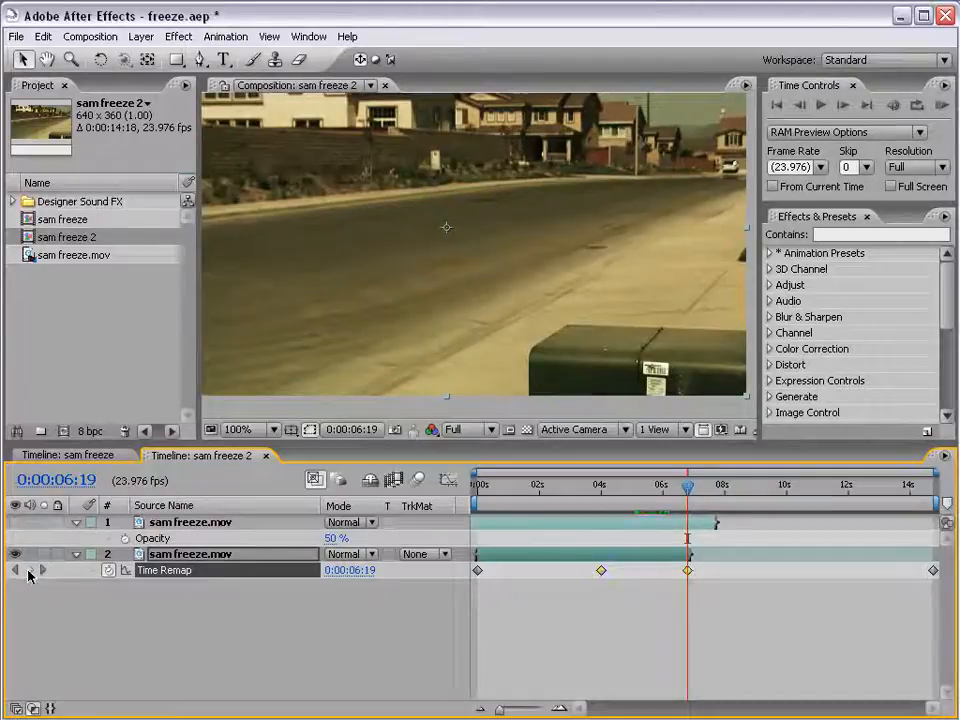
left_click(188, 600)
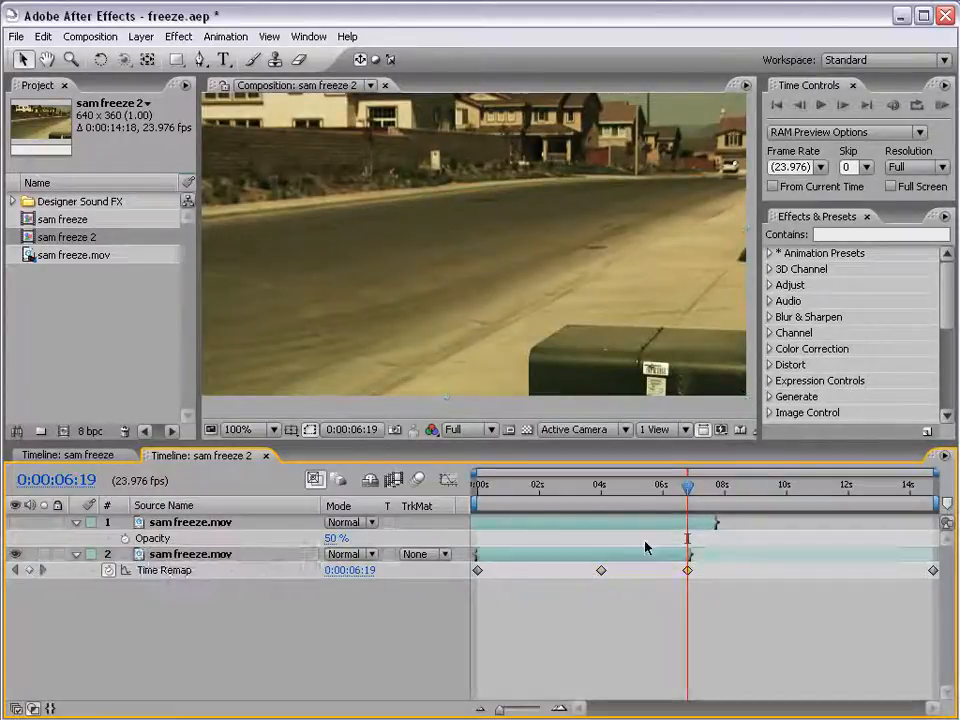
Add a Time Remap keyframe at 0:00:04:01 on the lower clip, one frame after the freeze keyframe.
mouse_move(589, 492)
left_mouse_down()
mouse_move(672, 490)
mouse_move(601, 494)
left_mouse_up()
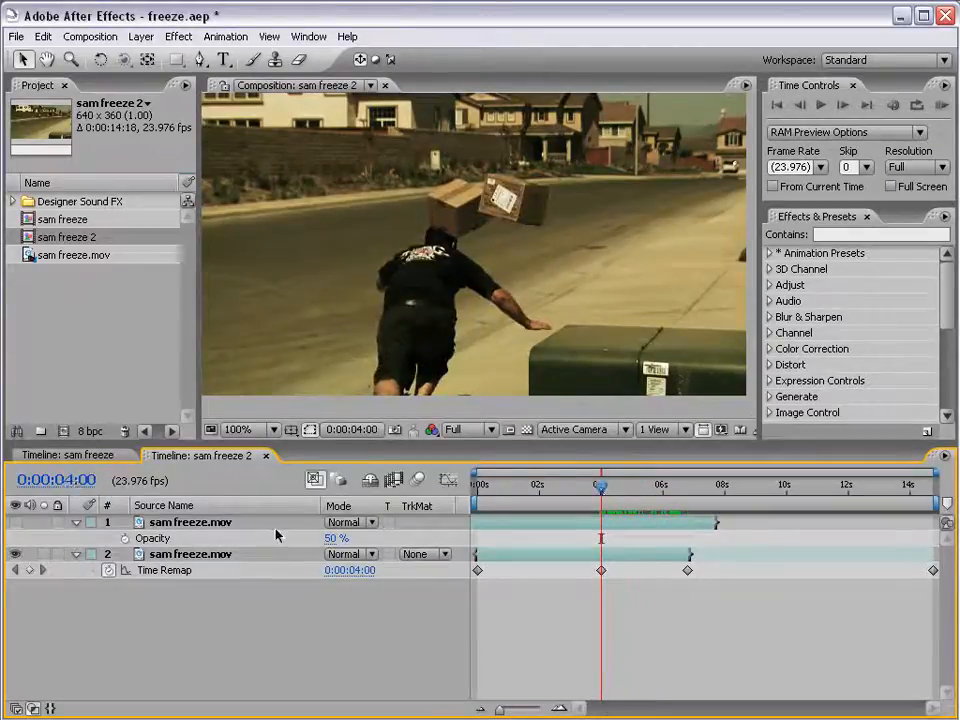
key("Page_Down")
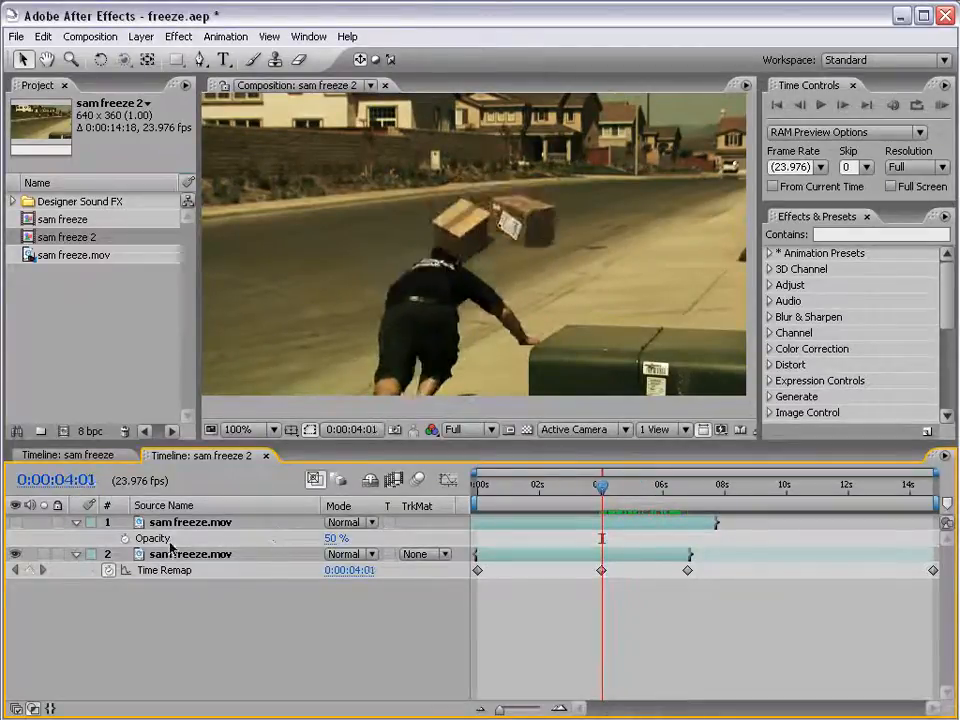
left_click(32, 573)
key("=")
key("=")
key("=")
key("=")
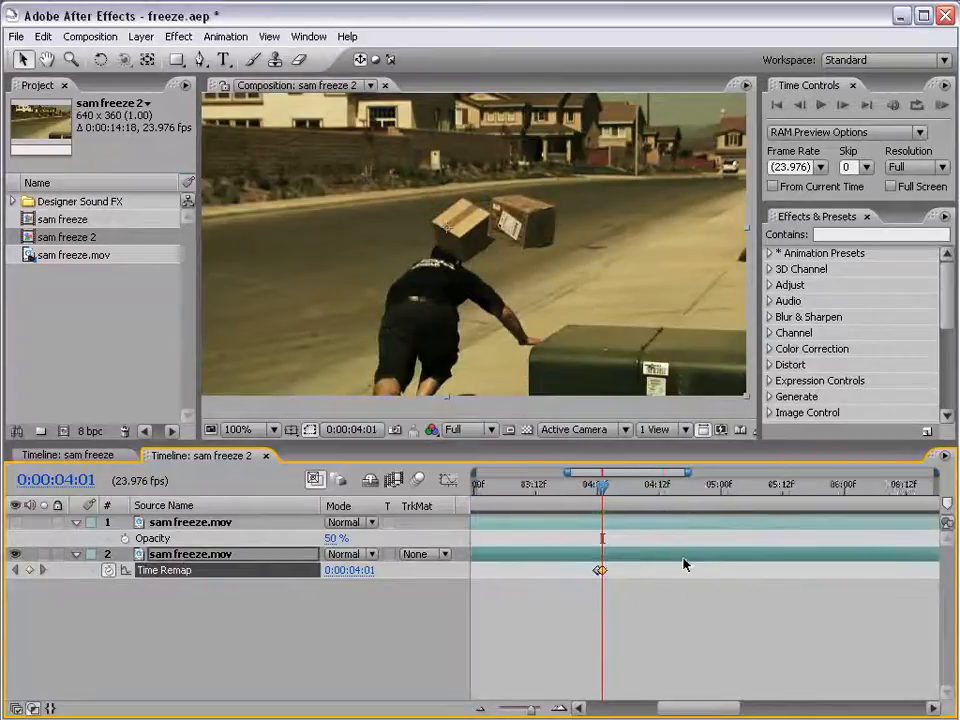
Shift the Time Remap keyframes at 0:00:04:01 and 0:00:06:19 together about three seconds later, keeping their spacing, to hold the frozen frame.
left_click_drag(583, 492, 599, 494)
key("-")
key("-")
key("-")
key("-")
key("=")
left_click_drag(728, 605, 666, 604)
key("=")
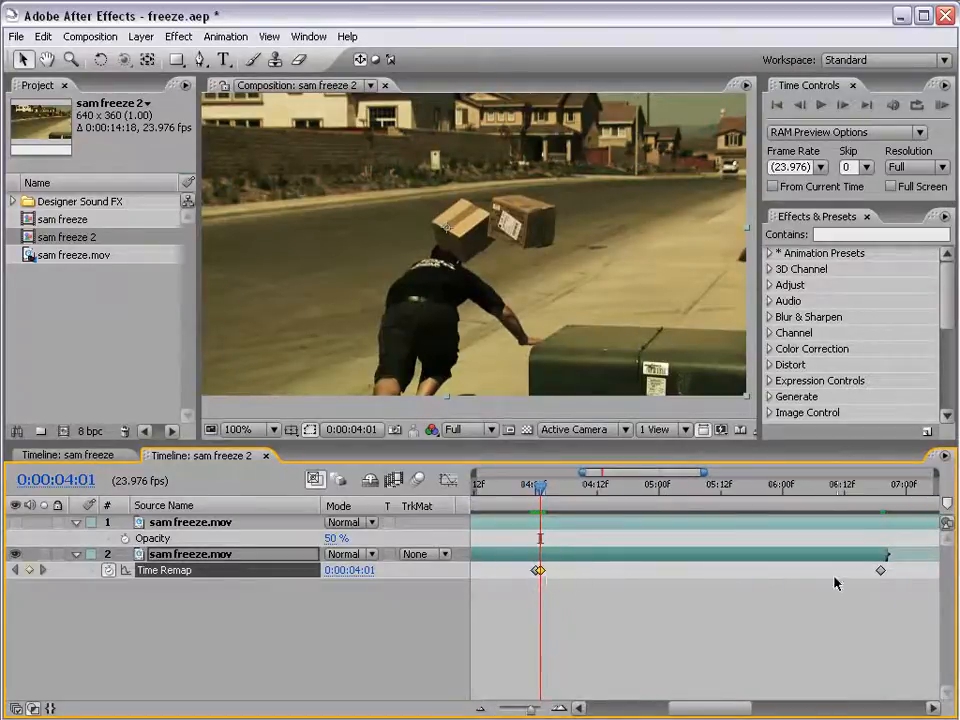
left_click(881, 572, "shift")
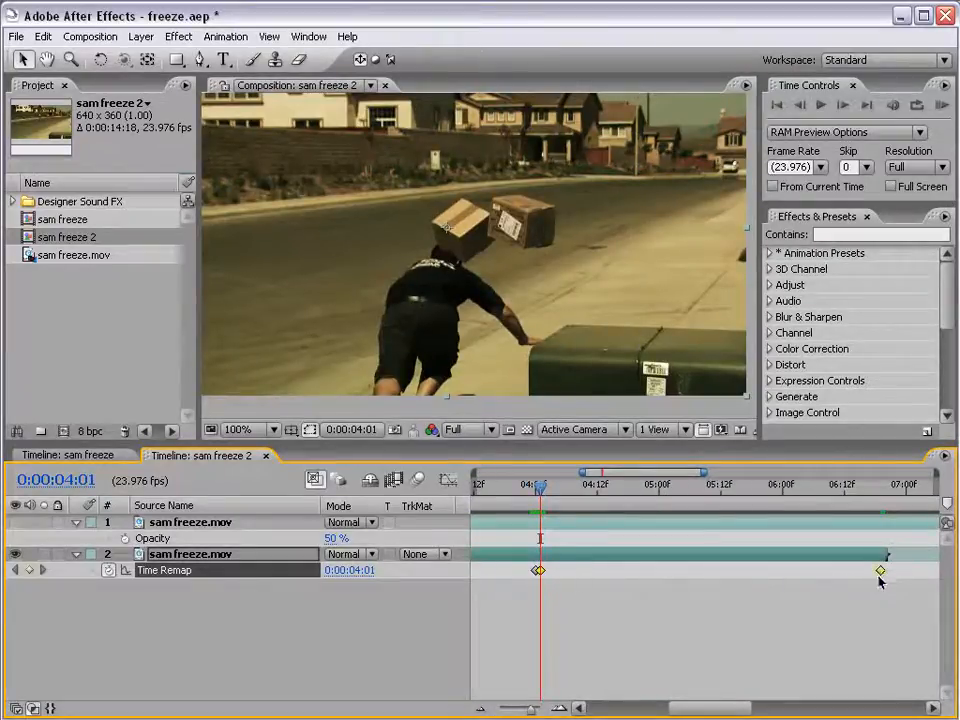
key("-")
key("-")
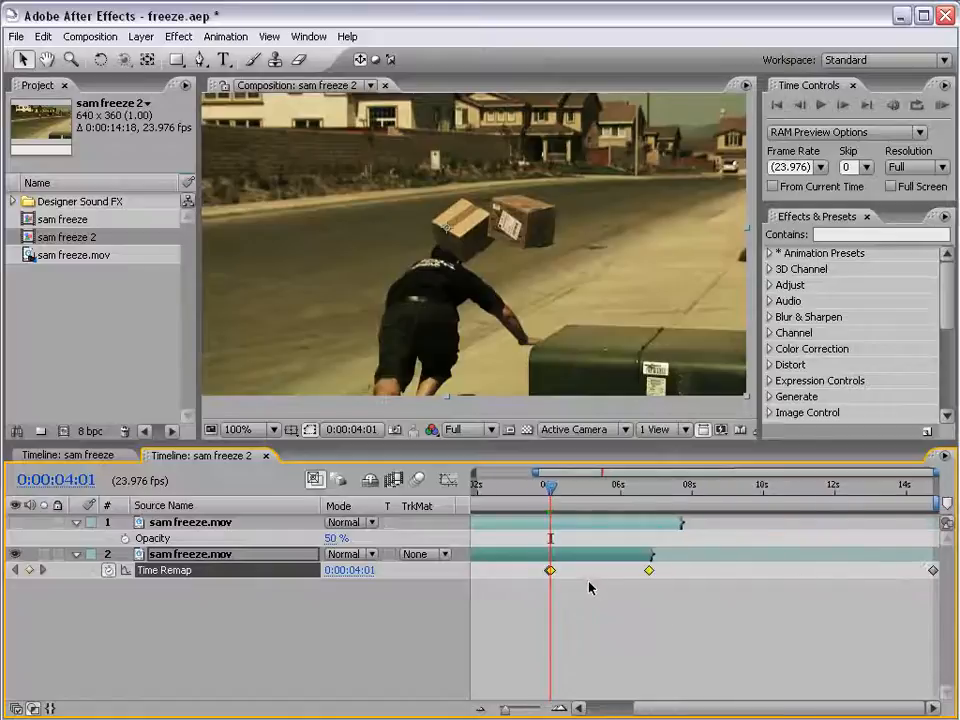
left_click_drag(647, 571, 765, 572)
left_click(706, 601)
key("-")
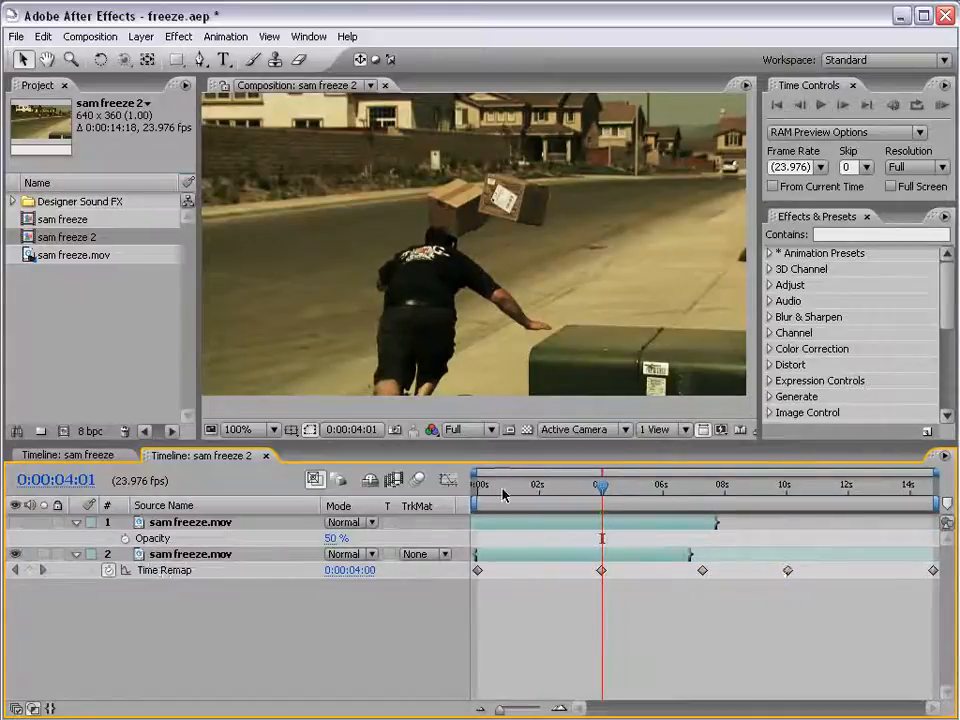
Preview the freeze and resumed motion, and extend the lower clip's out point just past the Time Remap keyframe near 10 seconds.
left_click_drag(477, 490, 557, 487)
left_click_drag(577, 487, 643, 511)
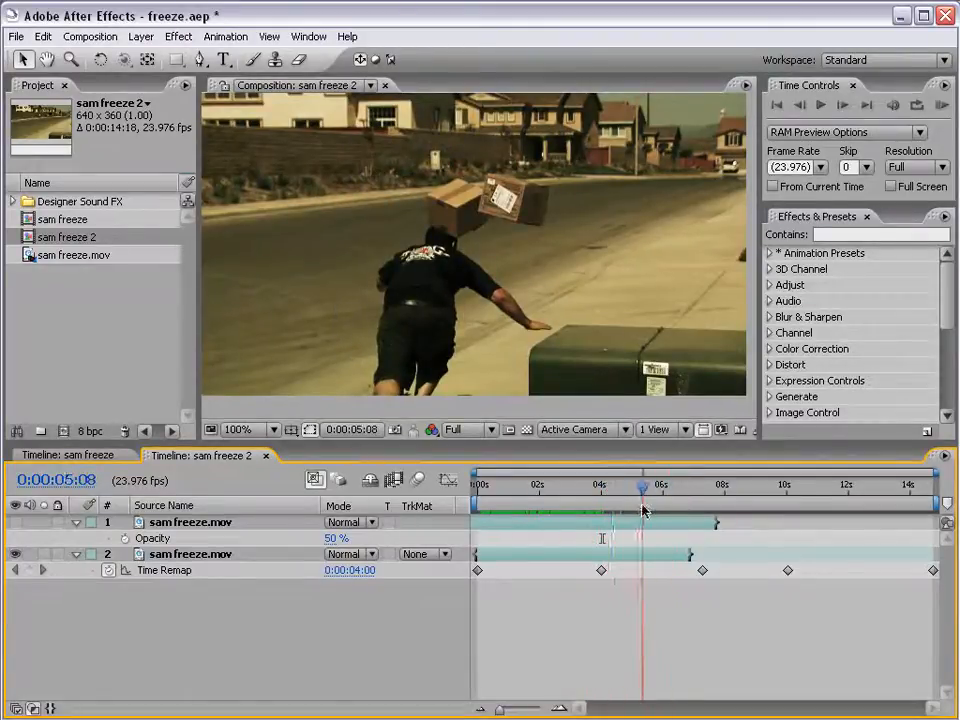
left_click(659, 487)
left_click_drag(659, 490, 767, 490)
left_click_drag(680, 569, 808, 583)
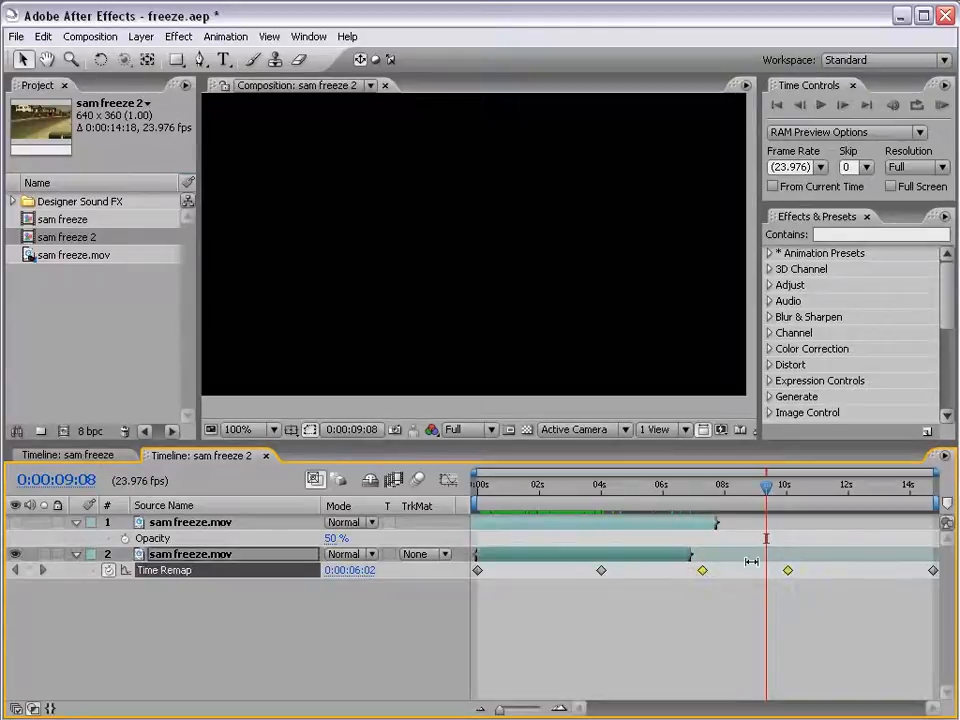
left_click_drag(766, 488, 713, 513)
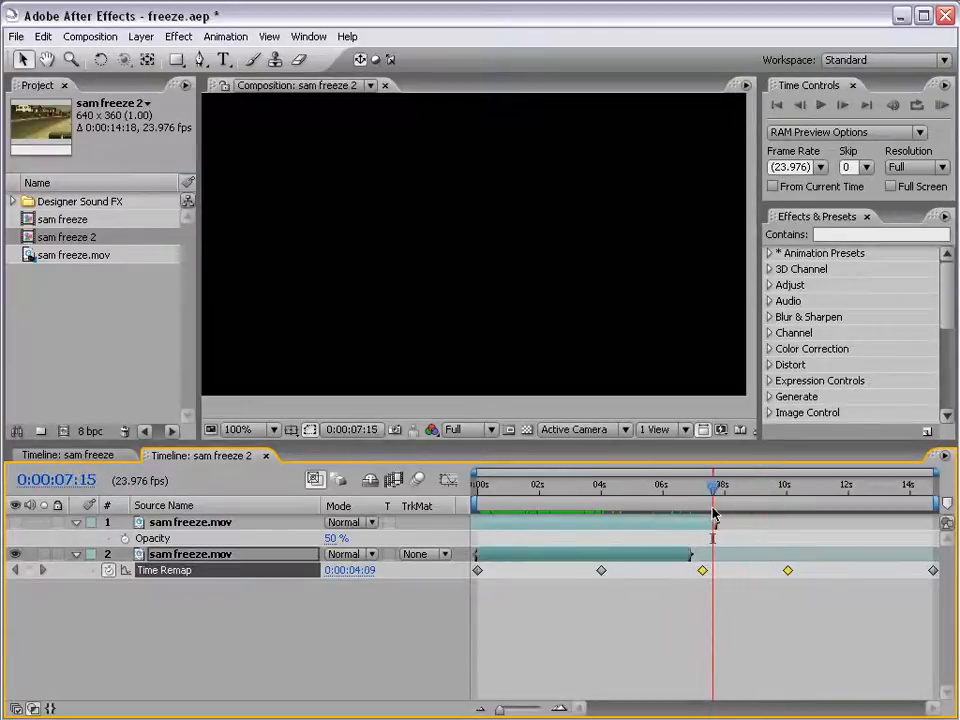
left_click(652, 548)
left_click_drag(691, 555, 789, 556)
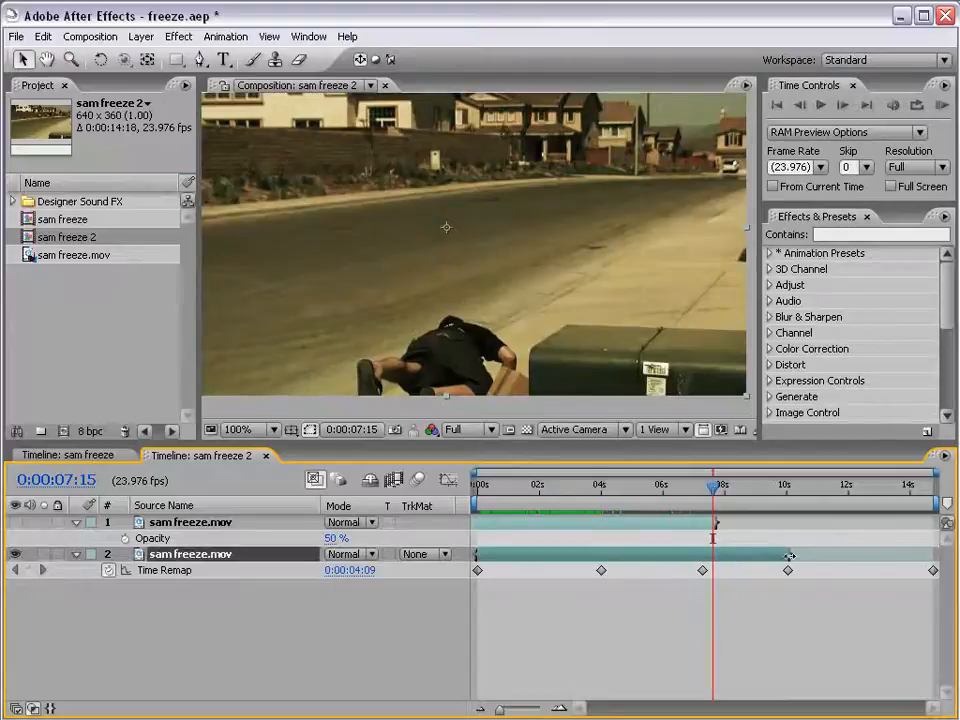
left_click_drag(711, 497, 777, 497)
left_click(699, 590)
left_click_drag(521, 497, 628, 497)
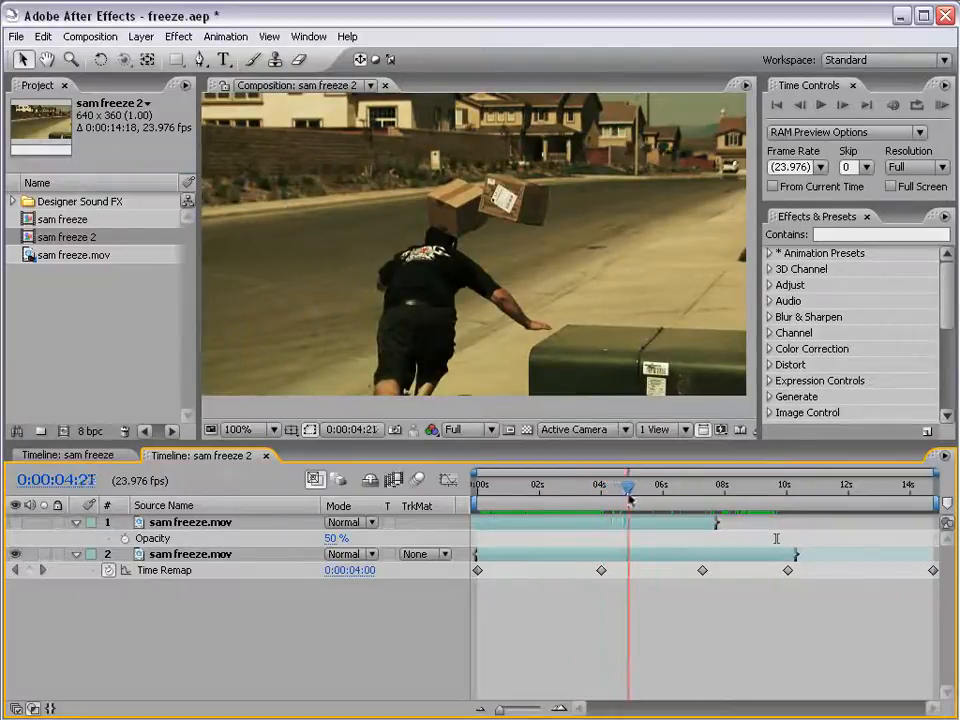
Show the upper clip again and rename the upper layer 2nd Sam and the lower layer BG.
left_click(15, 522)
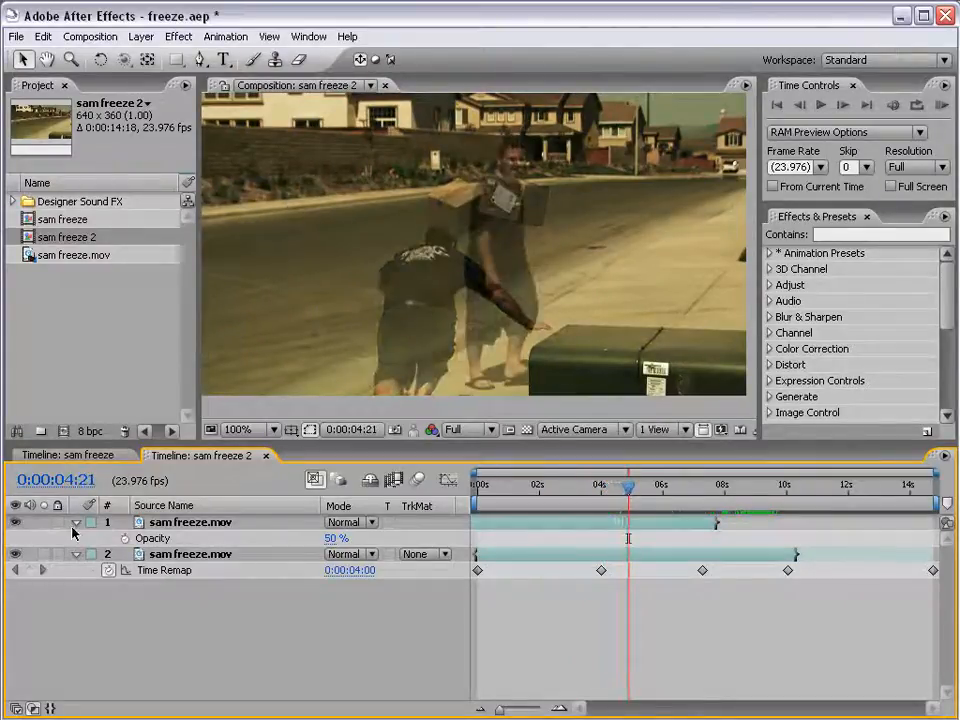
left_click(182, 522)
key("Return")
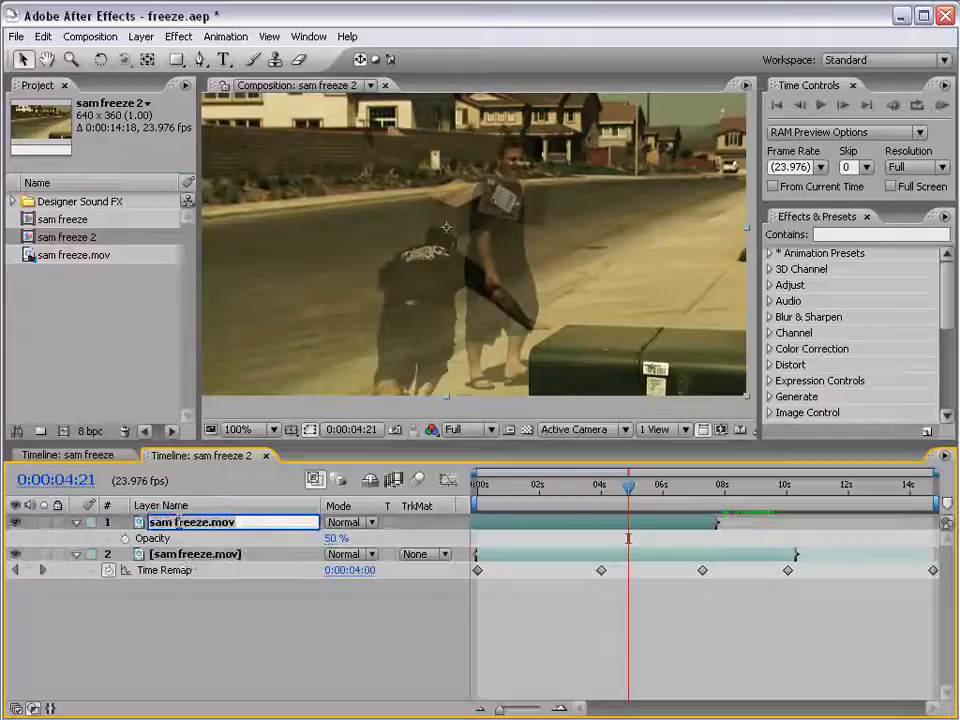
type("2nd Sam")
key("Return")
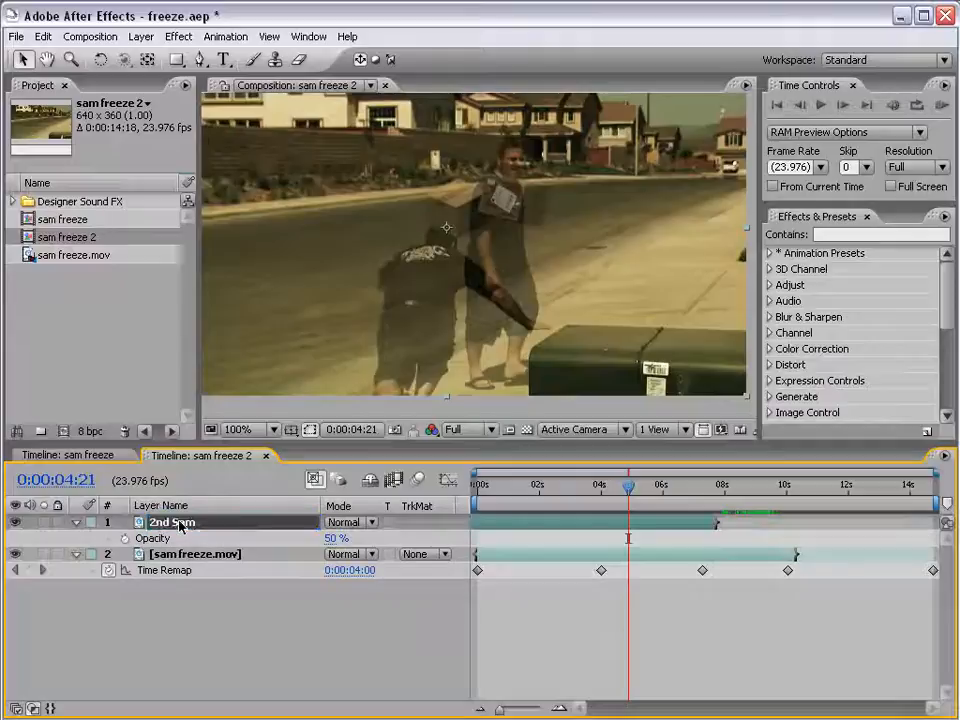
left_click(183, 556)
key("Return")
type("BG")
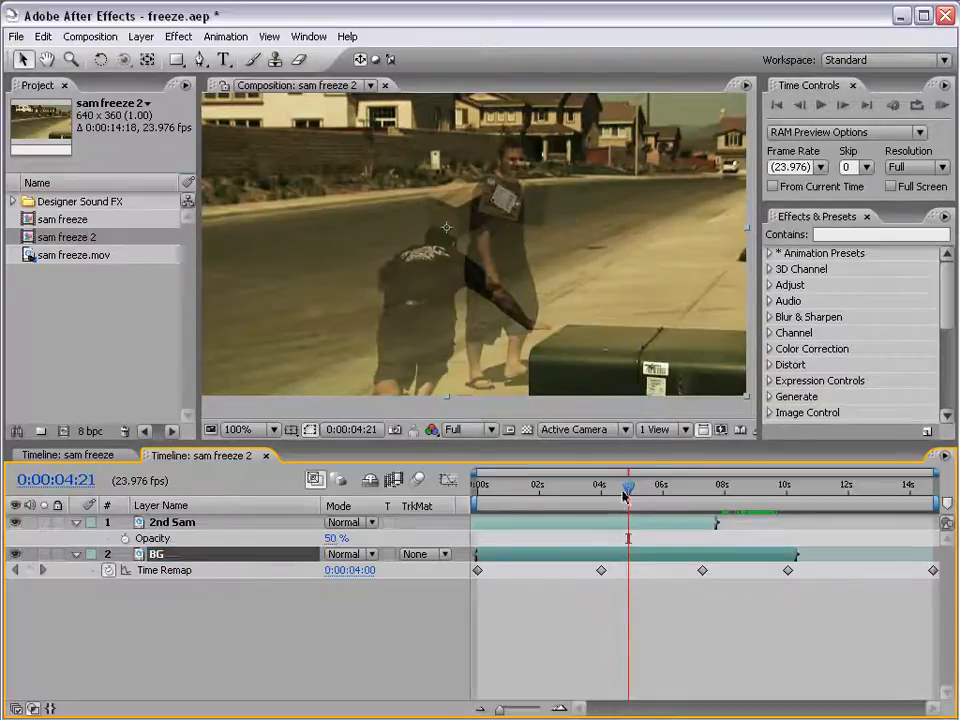
Shift the 2nd Sam layer later so it starts at about 1.5 seconds, checking its overlap with the box throw.
left_click_drag(628, 486, 599, 489)
left_click_drag(534, 521, 592, 521)
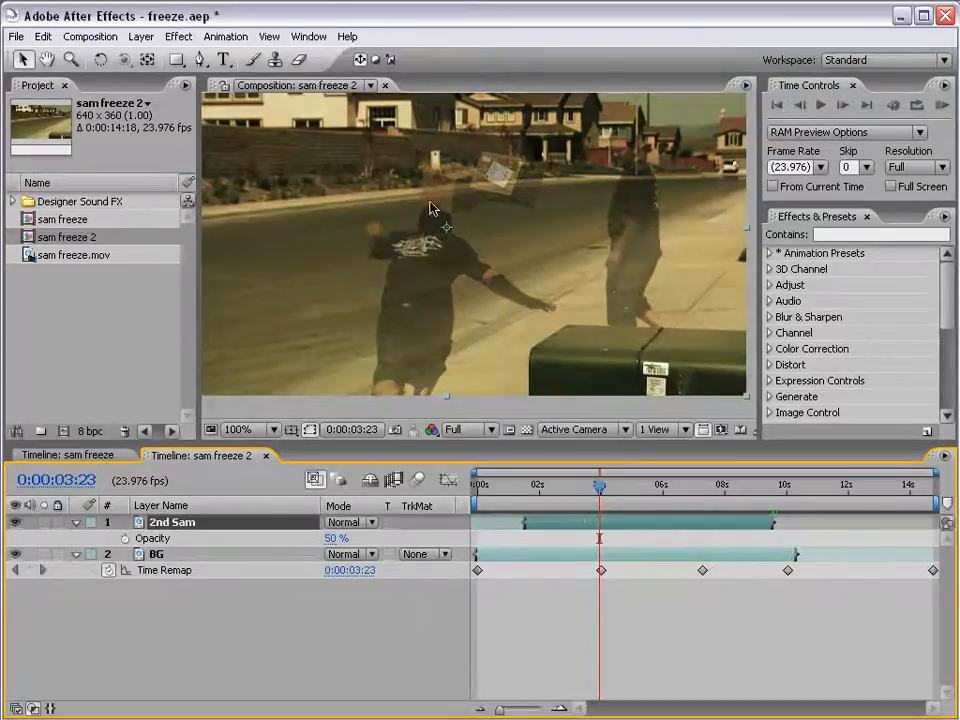
left_click_drag(600, 488, 600, 488)
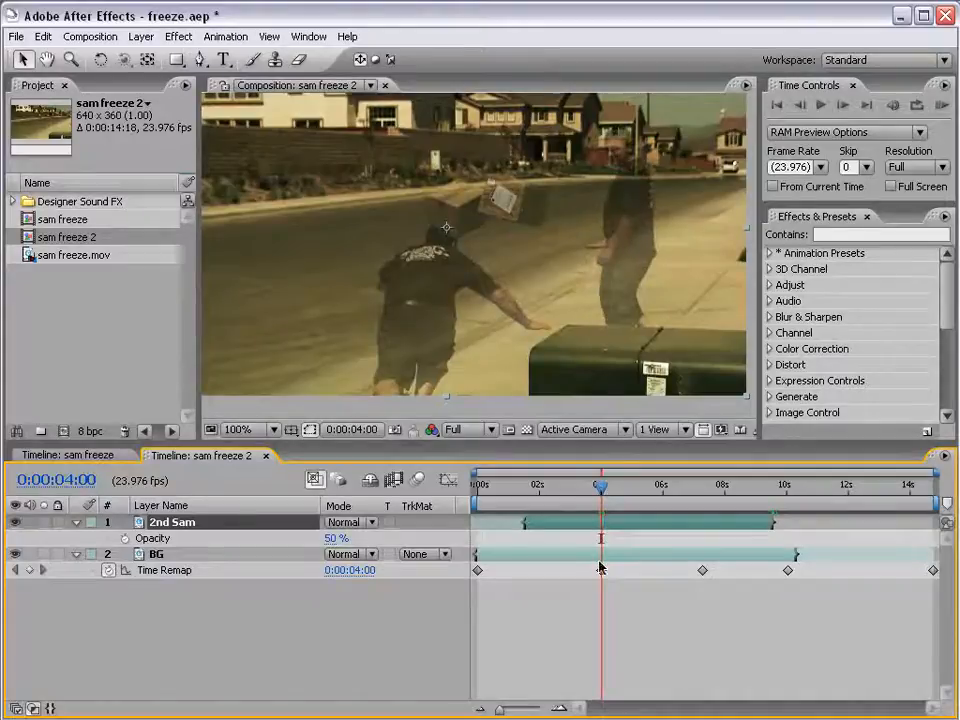
mouse_move(601, 488)
left_mouse_down()
mouse_move(621, 488)
mouse_move(571, 498)
mouse_move(583, 496)
left_mouse_up()
key("space")
left_click_drag(564, 253, 575, 287)
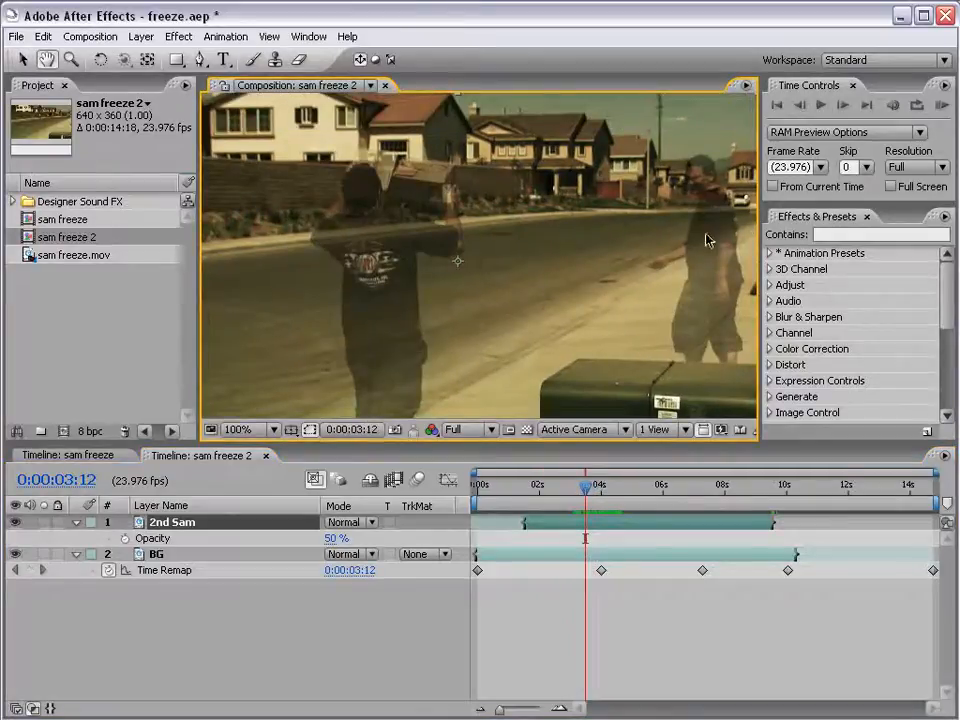
Move BG's keyframe pair after the freeze later so its first keyframe sits at 0:00:08:00, lengthening the freeze until the second man walks off.
left_click_drag(576, 485, 606, 497)
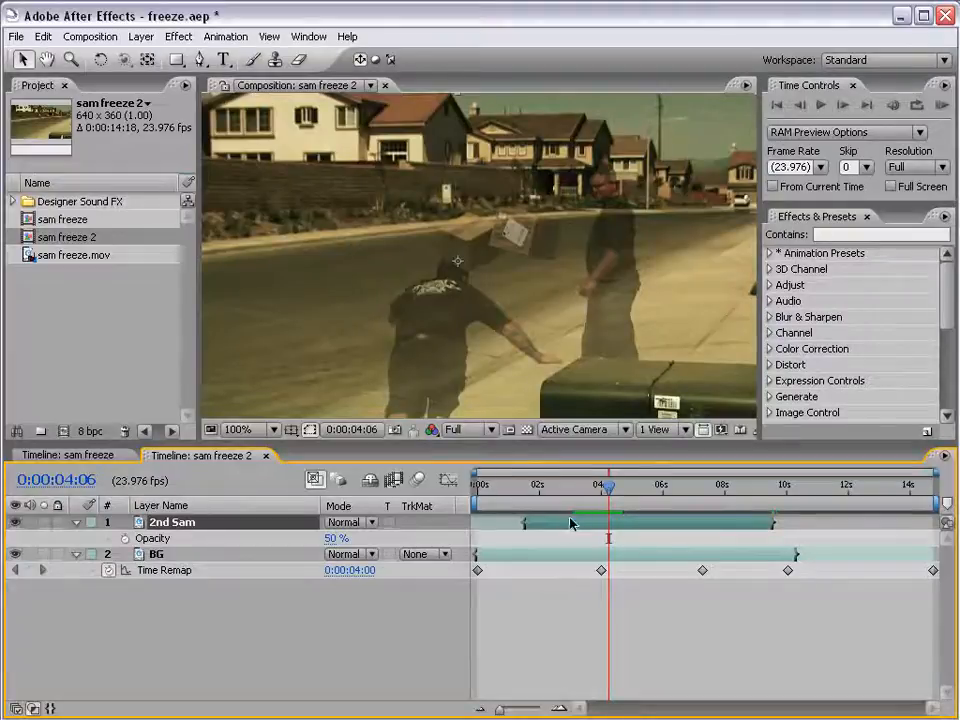
left_click_drag(603, 495, 700, 514)
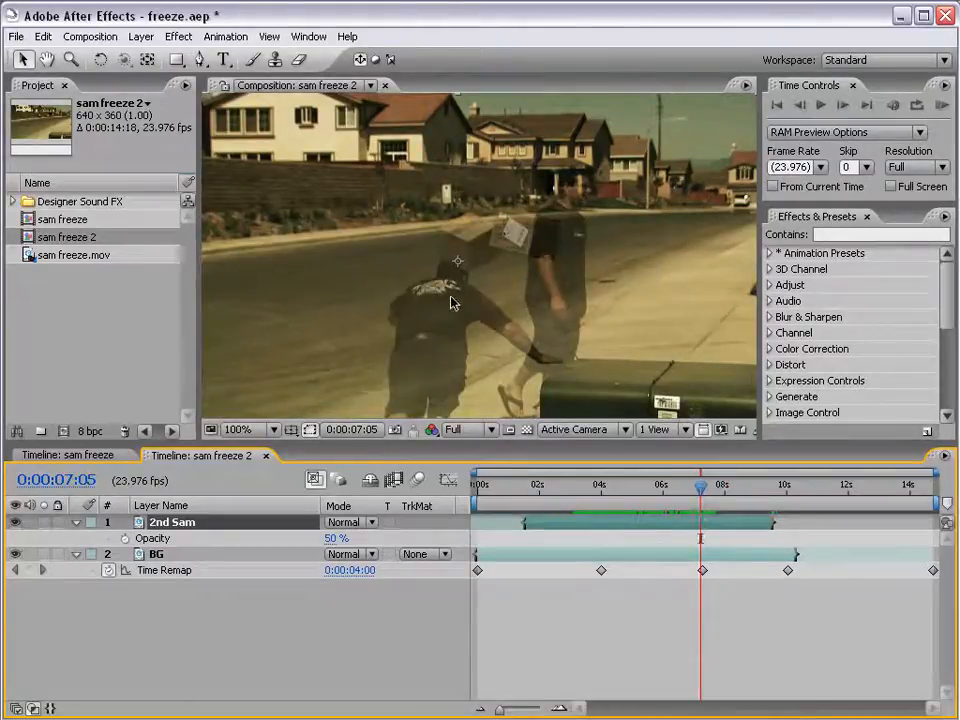
mouse_move(700, 488)
left_mouse_down()
mouse_move(720, 490)
mouse_move(708, 490)
left_mouse_up()
left_click_drag(690, 560, 798, 580)
left_click_drag(713, 482, 724, 489)
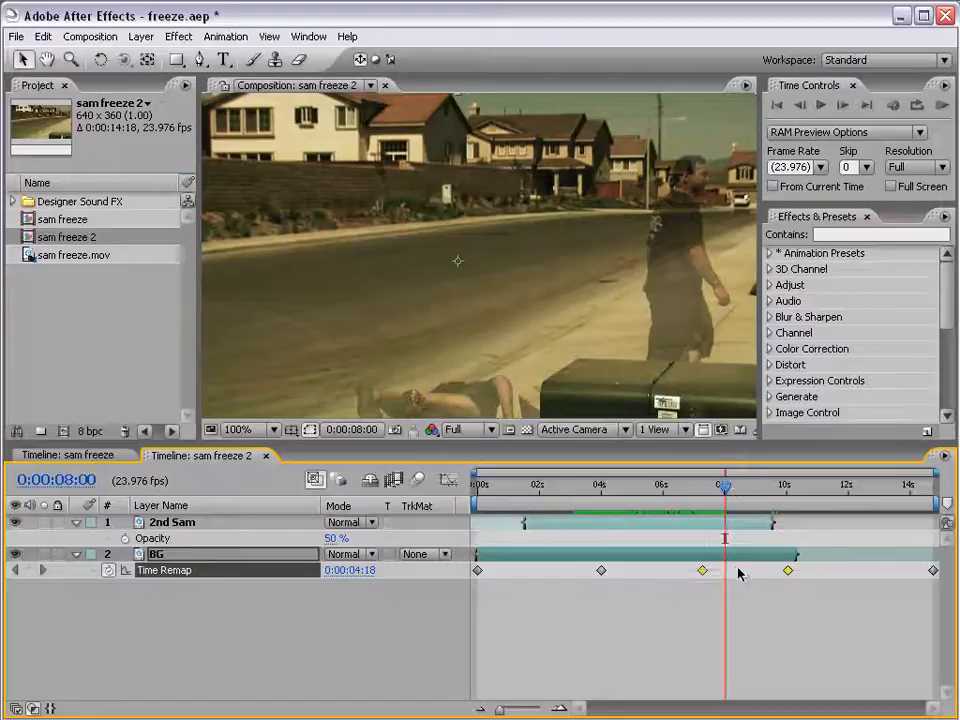
left_click_drag(701, 570, 725, 573)
left_click(701, 617)
End the work area at 0:00:09:10 and trim the composition to it.
left_click_drag(565, 490, 769, 490)
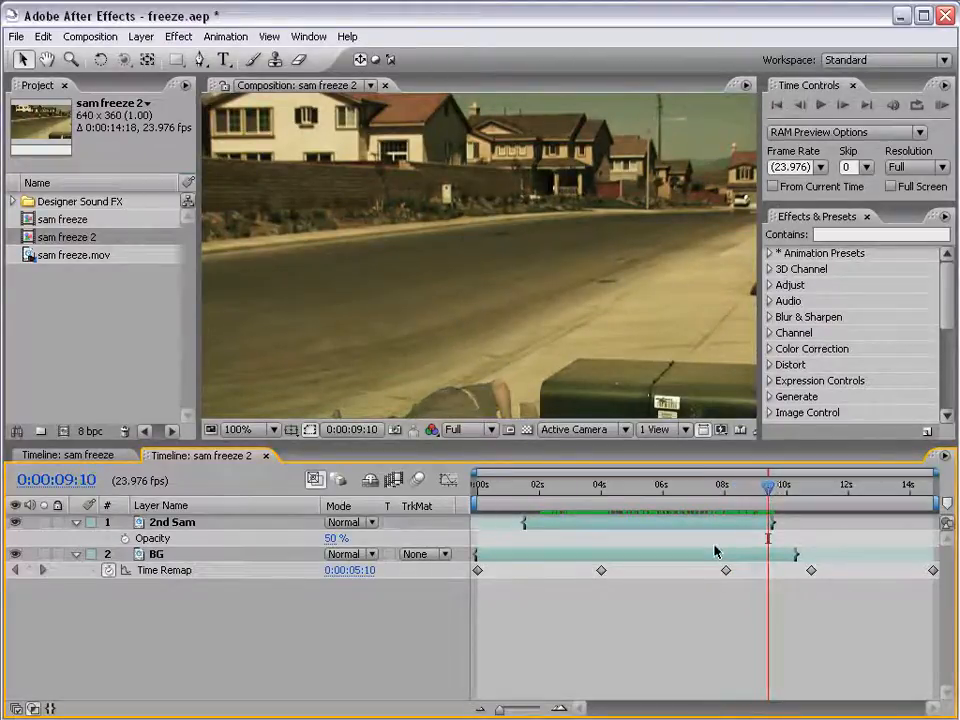
key("n")
right_click(720, 496)
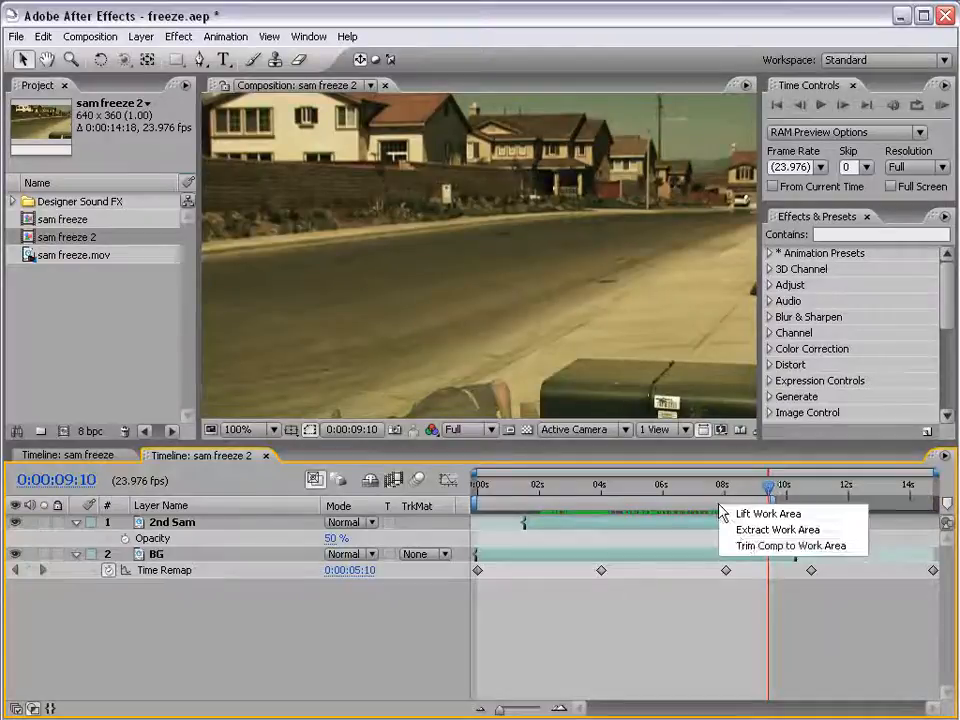
left_click(741, 544)
Set the current time to 0:00:06:01, collapse both layers and reveal only BG's Time Remap keyframes.
left_click(893, 490)
left_click_drag(893, 492, 768, 490)
left_click(76, 554)
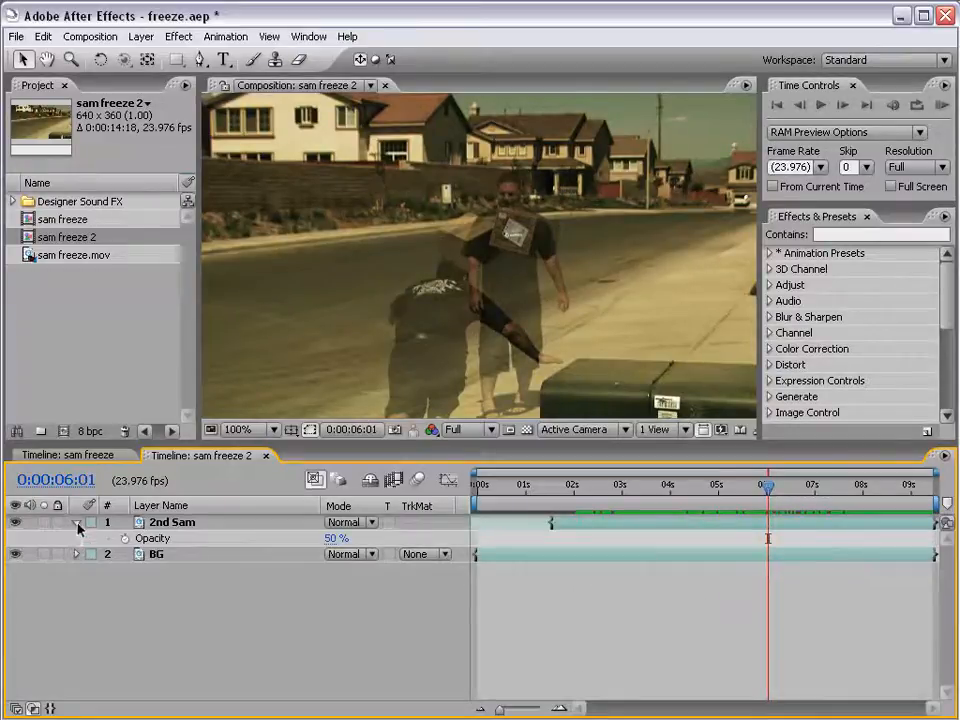
left_click(76, 522)
left_click(596, 541)
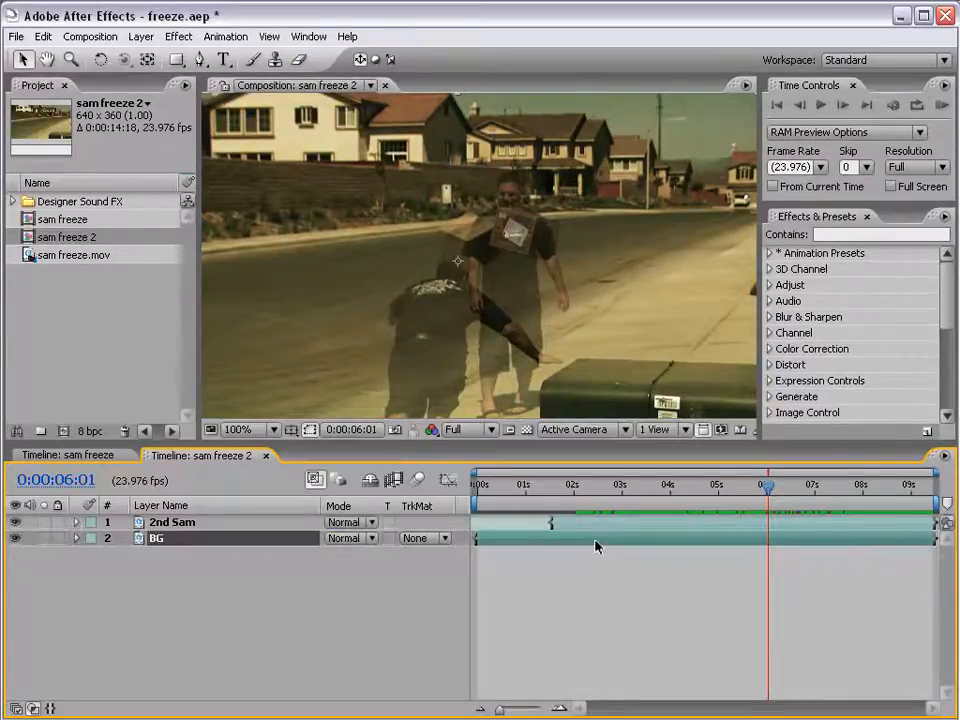
key("u")
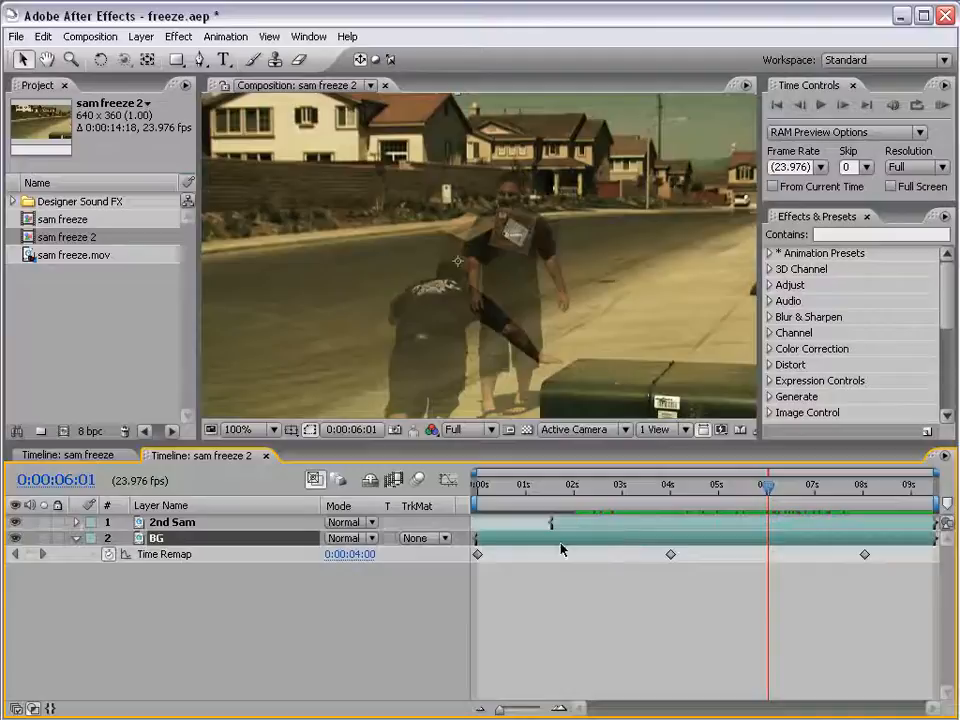
Duplicate the BG layer, rename the copy Foreground and place it above the 2nd Sam layer.
key("ctrl+d")
key("Return")
type("Foregroun")
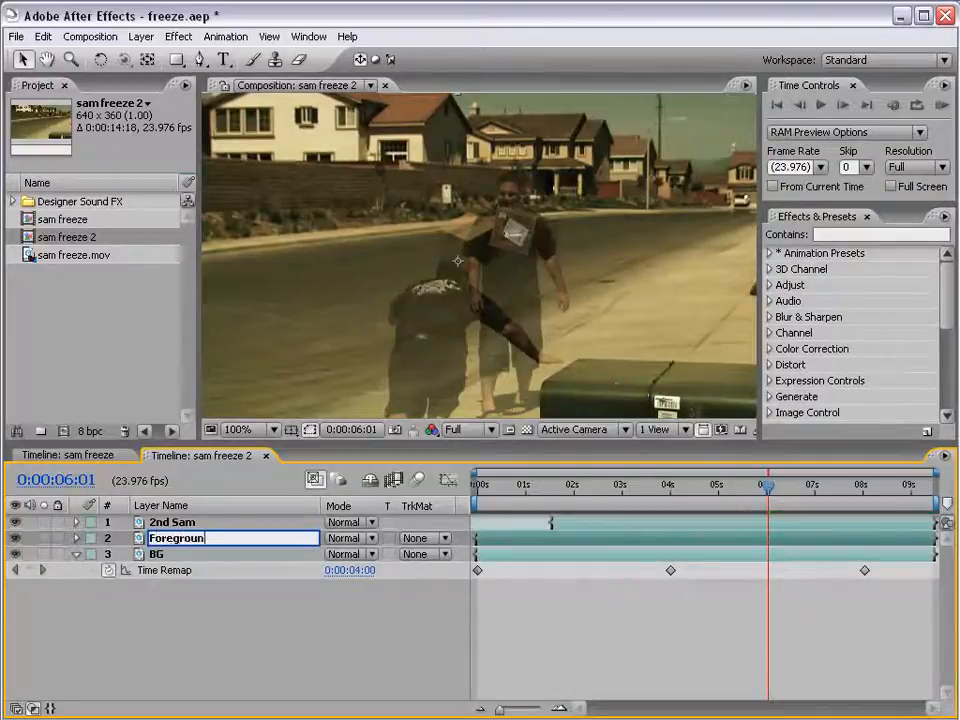
type("d")
key("Return")
left_click(184, 595)
left_click_drag(178, 538, 174, 519)
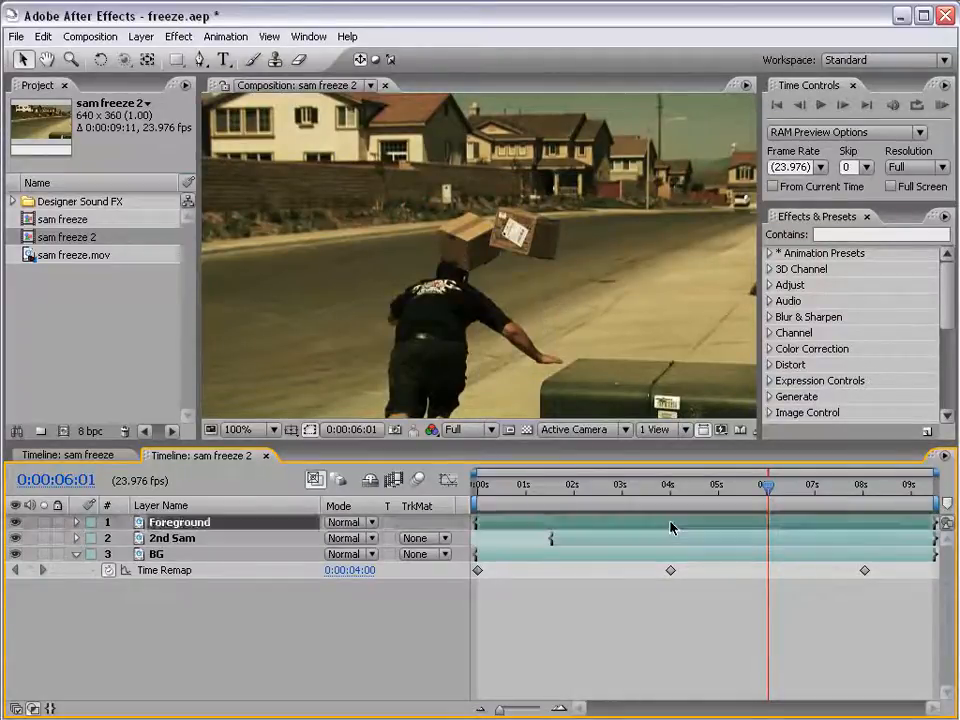
Start a Pen mask on the Foreground layer below the frozen man's leg, tracing up the street-facing edge of his shorts to the waist.
left_click(199, 59)
key("grave")
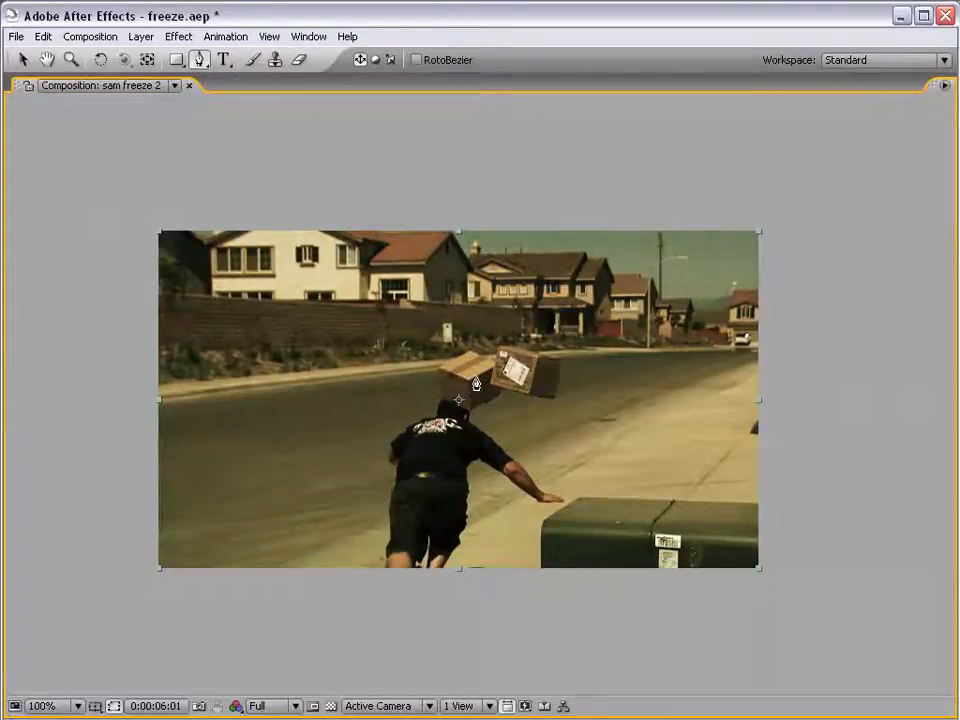
left_click_drag(458, 435, 481, 376)
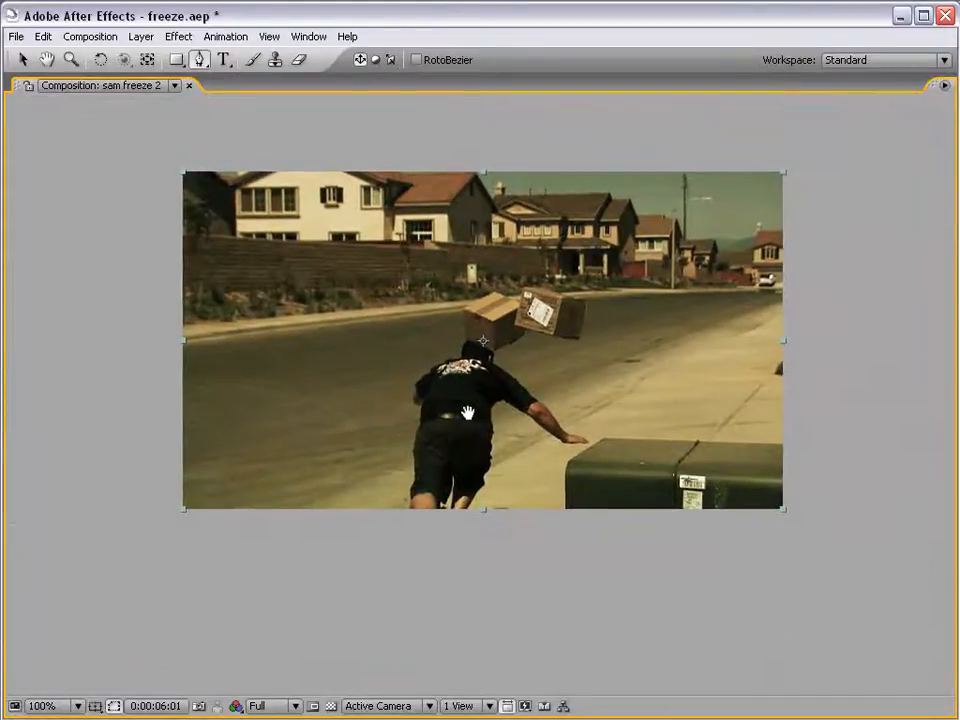
scroll(466, 412, "up", 1)
left_click_drag(447, 442, 452, 425)
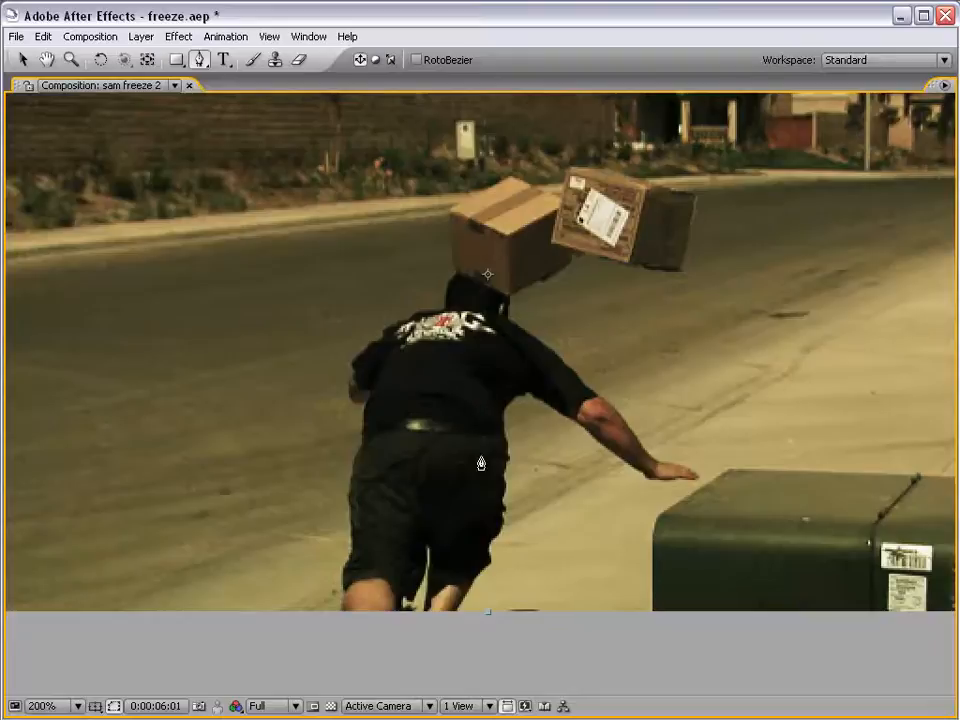
scroll(533, 493, "up", 1)
left_click_drag(476, 557, 475, 492)
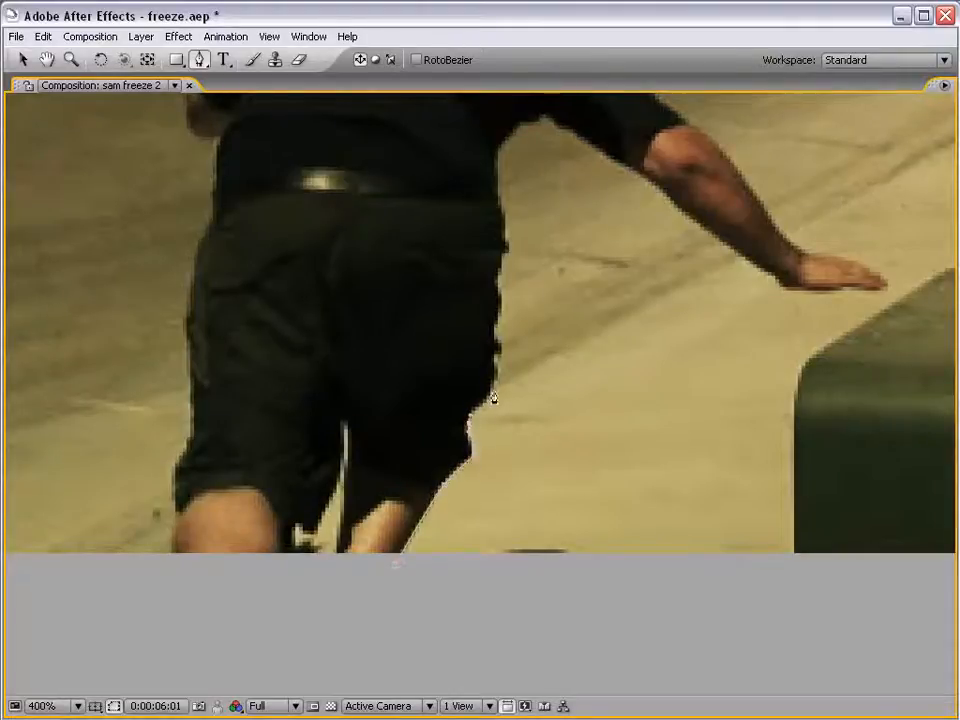
left_click_drag(518, 328, 480, 450)
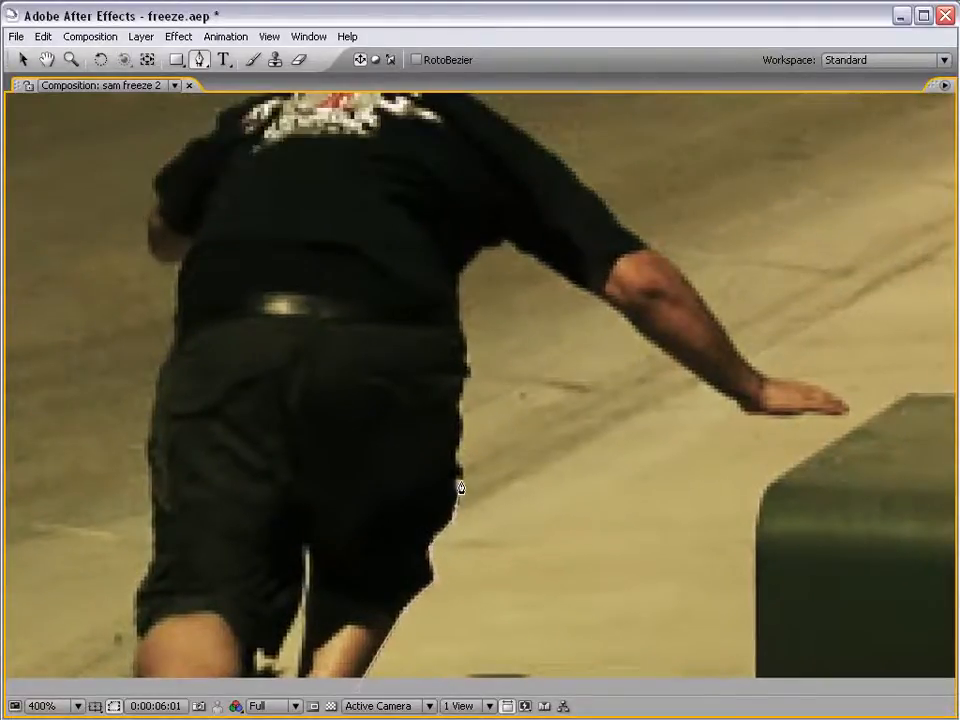
left_click(457, 459)
left_click(462, 425)
left_click(461, 403)
left_click(469, 370)
Continue the mask path up the man's side, through the armpit, along the underside of the outstretched arm and around the hand.
left_click_drag(500, 370, 477, 502)
left_click_drag(436, 408, 446, 382)
left_click_drag(462, 379, 488, 376)
left_click(596, 443)
left_click_drag(596, 444, 615, 463)
left_click_drag(681, 513, 699, 526)
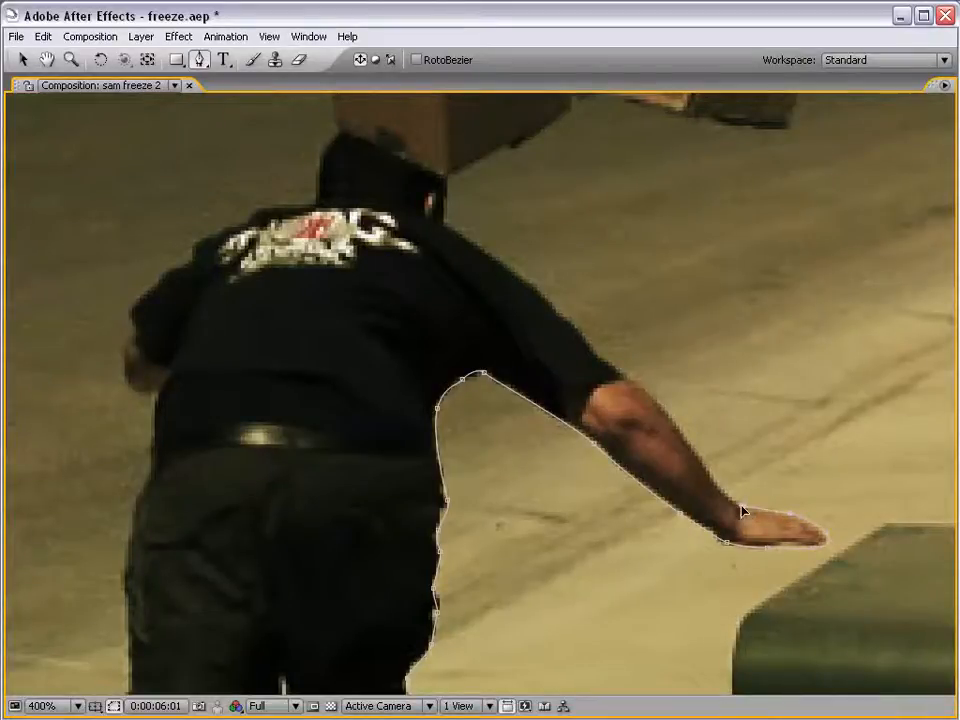
Trace the mask back along the upper side of the arm and over the shoulder to the near box's lower corner.
left_click_drag(683, 421, 705, 547)
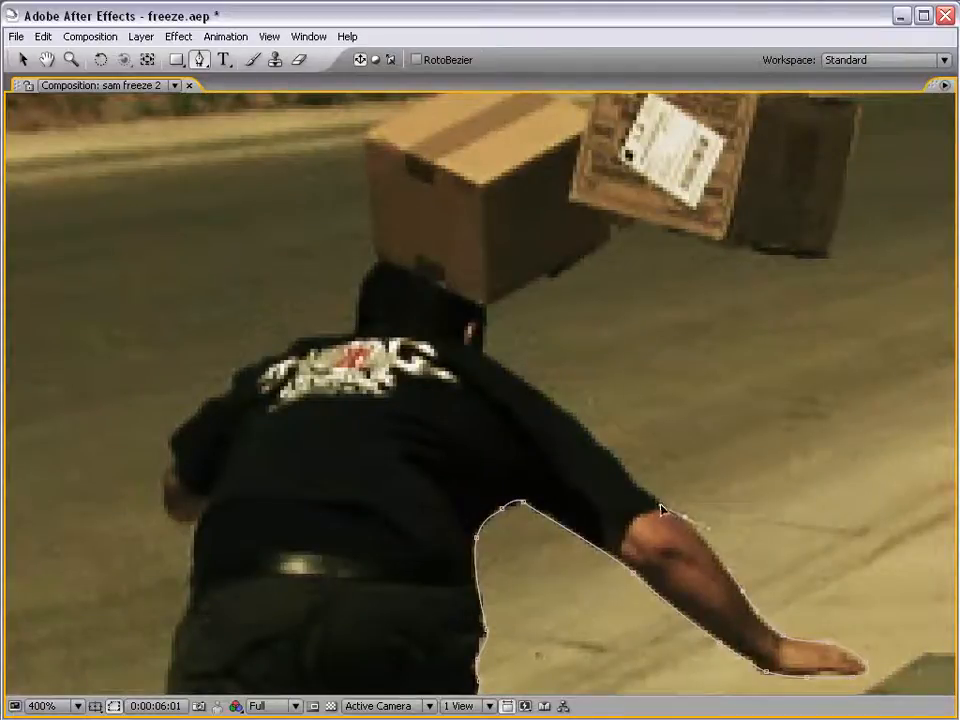
left_click_drag(660, 506, 645, 586)
key("ctrl+z")
left_click(617, 553)
left_click_drag(606, 544, 605, 543)
left_click_drag(559, 505, 506, 469)
left_click(502, 465)
left_click(504, 419)
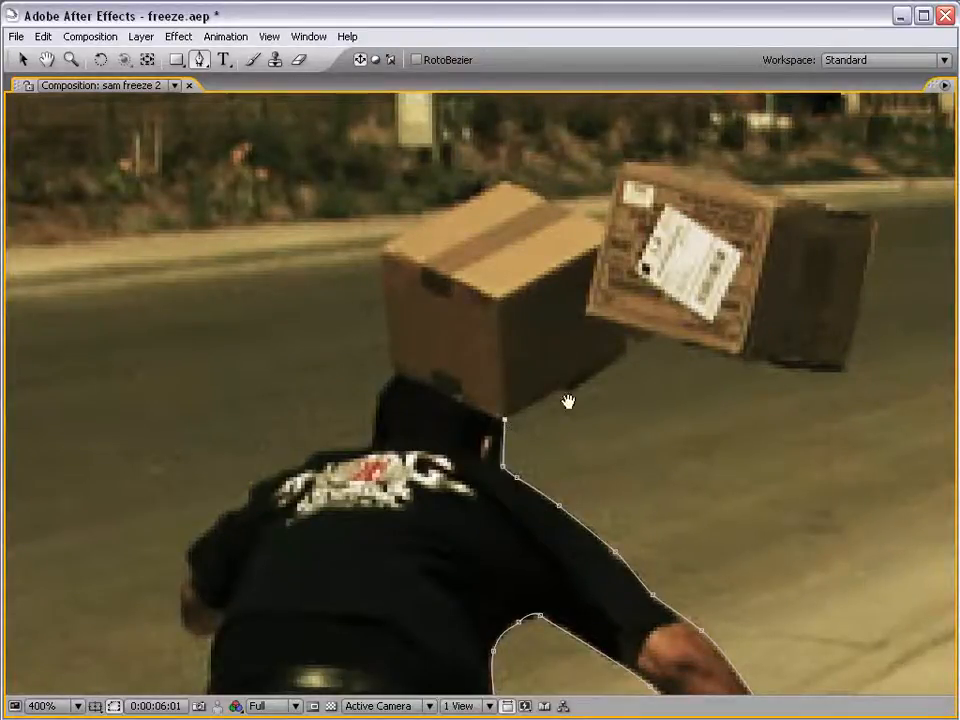
Trace the mask along the bottom edges of both flying boxes and up the far side of the second box.
left_click_drag(593, 386, 450, 470)
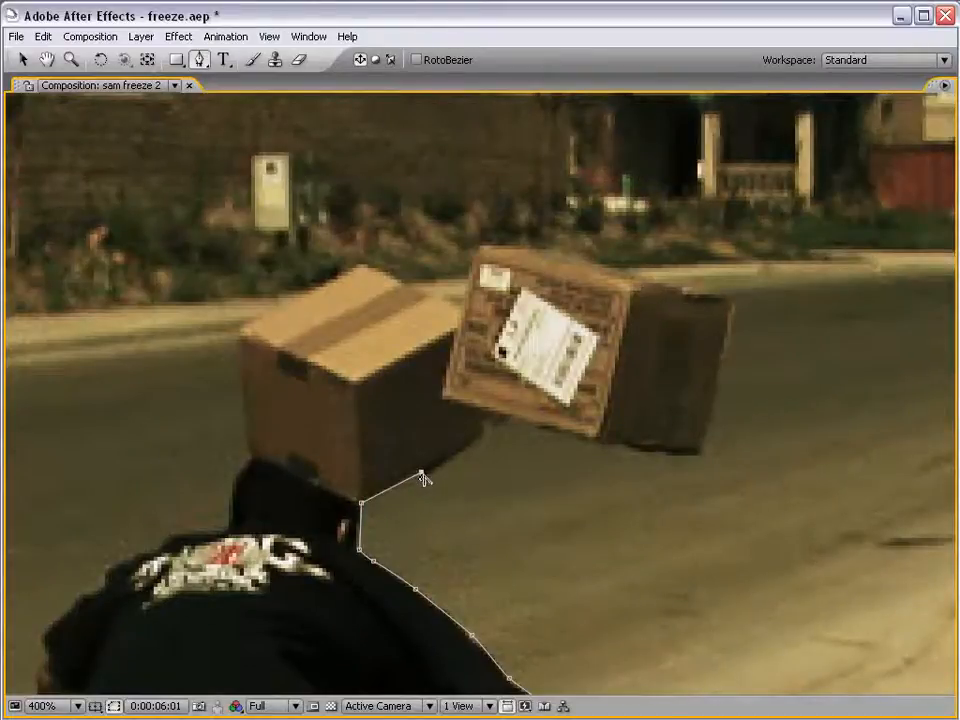
left_click(487, 437)
left_click(590, 442)
left_click(695, 461)
scroll(698, 458, "up", 2)
left_click(703, 381)
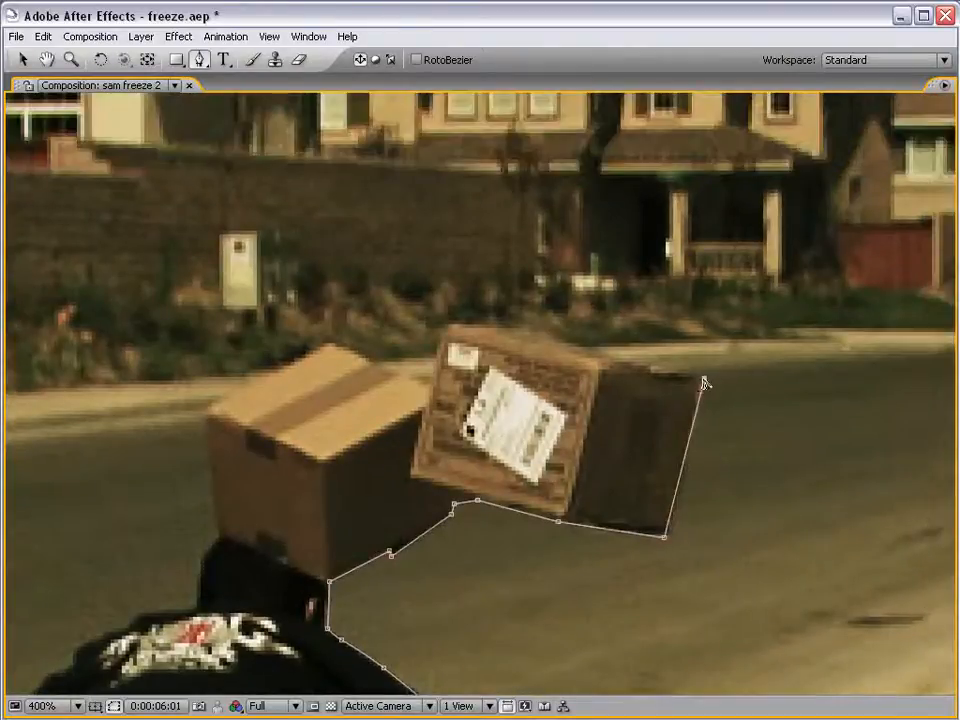
Trace the mask across the top edges of both boxes to the near box's outer upper corner.
left_click(586, 345)
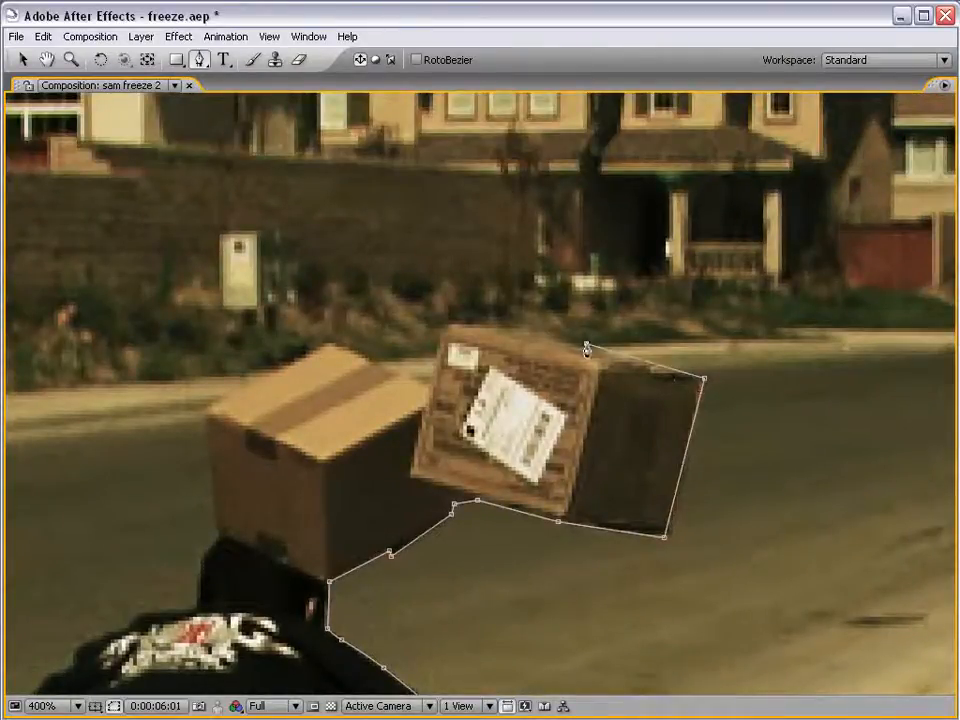
left_click(447, 328)
left_click(426, 385)
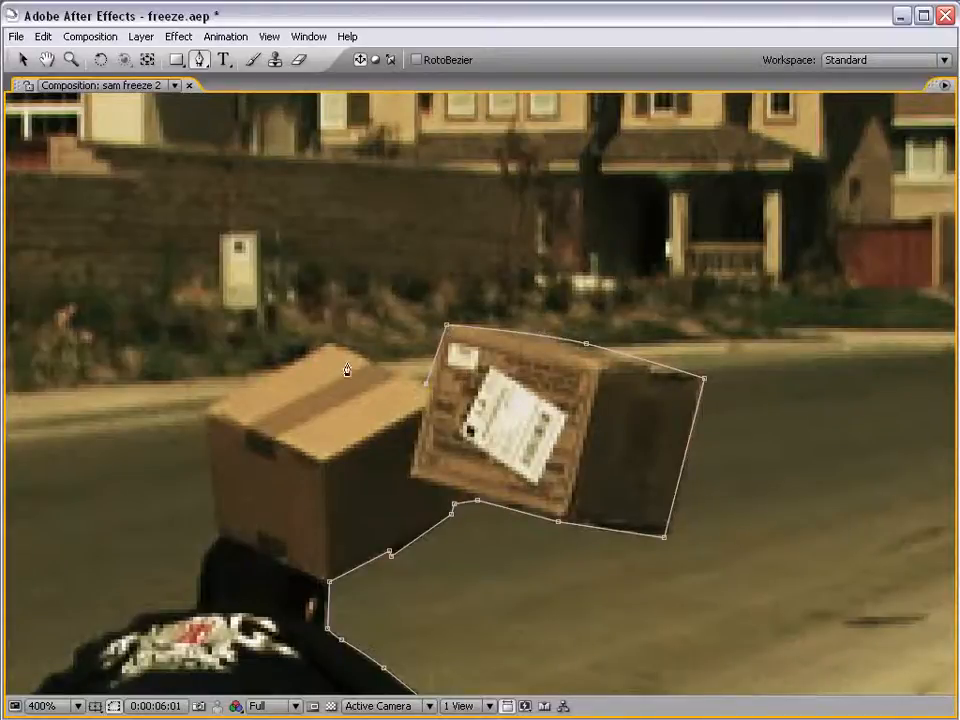
left_click(328, 344)
left_click_drag(288, 416, 430, 407)
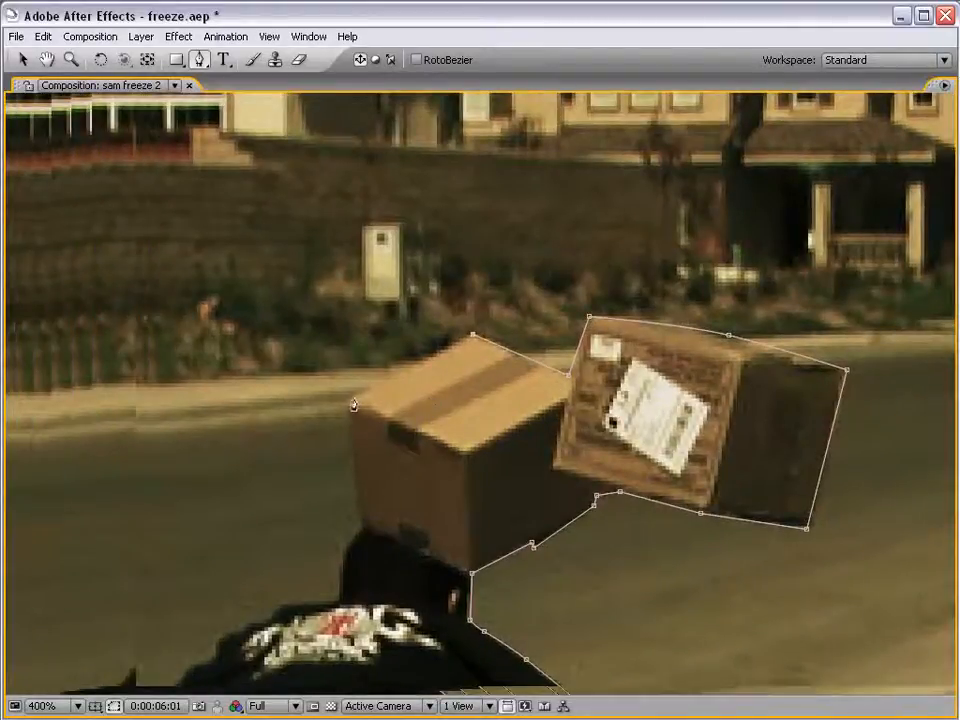
left_click(352, 398)
Continue the mask down the near box's outer edge, around the back of the man's head and onto his shoulder.
left_click_drag(381, 532, 444, 466)
left_click(421, 456)
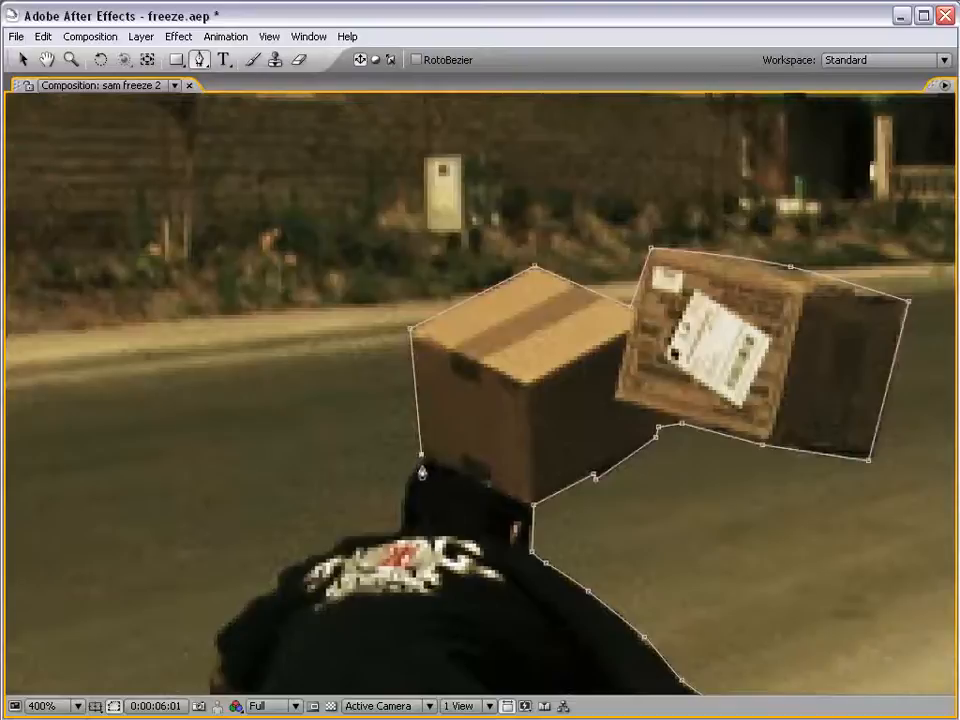
left_click(419, 464)
left_click(403, 499)
left_click(402, 525)
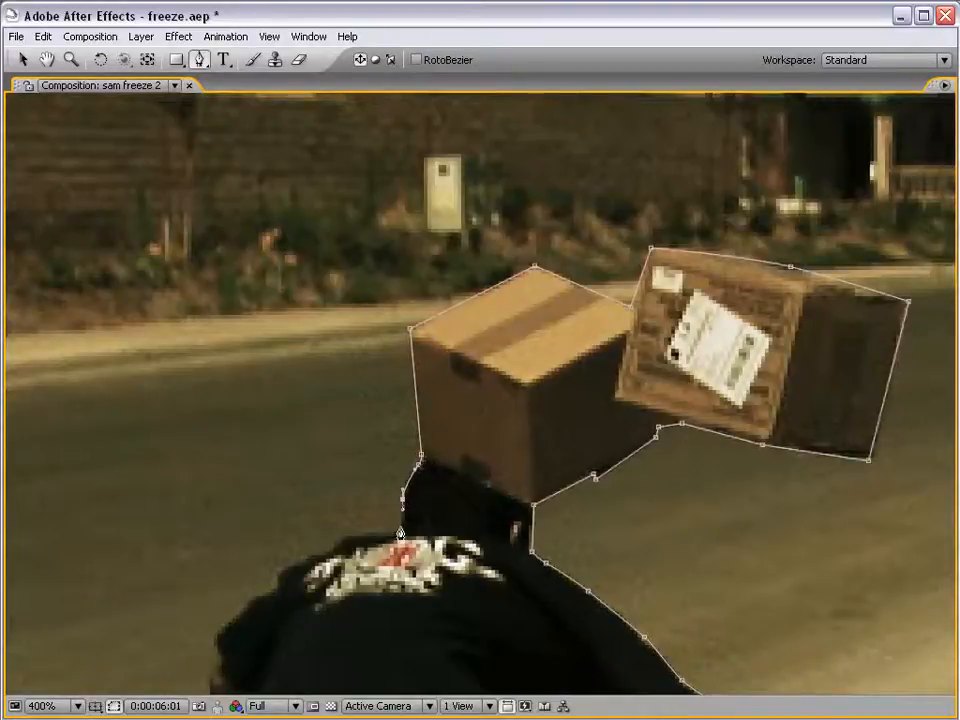
left_click(397, 528)
key("space")
left_click_drag(426, 556, 569, 329)
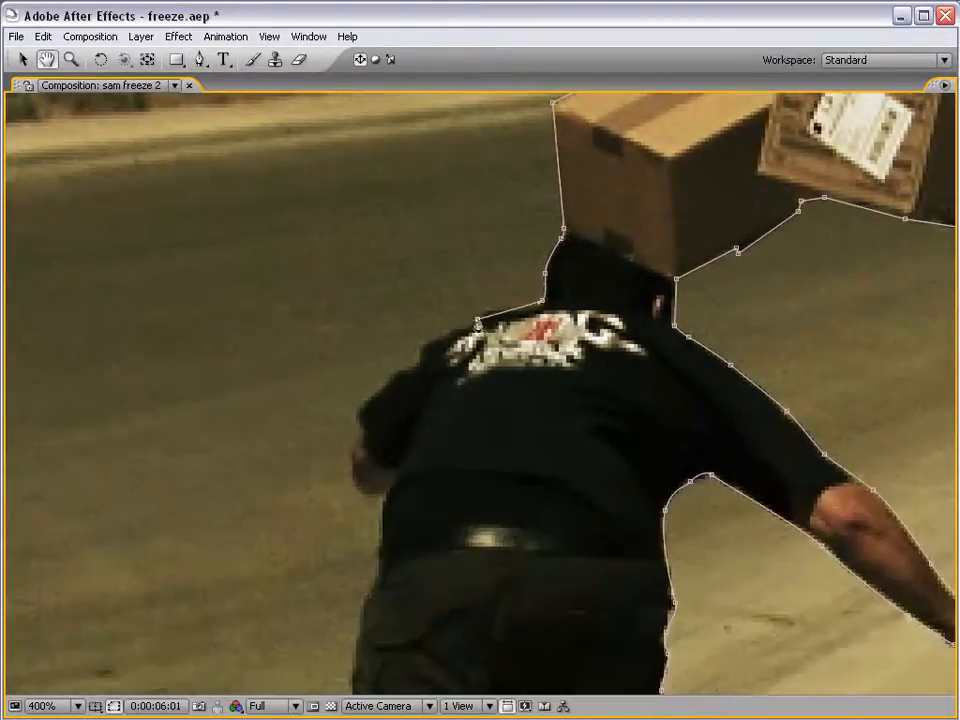
left_click(486, 312)
Run the mask loosely around the man's other arm and leg to below the frame and close it at the starting point.
scroll(472, 334, "down", 1)
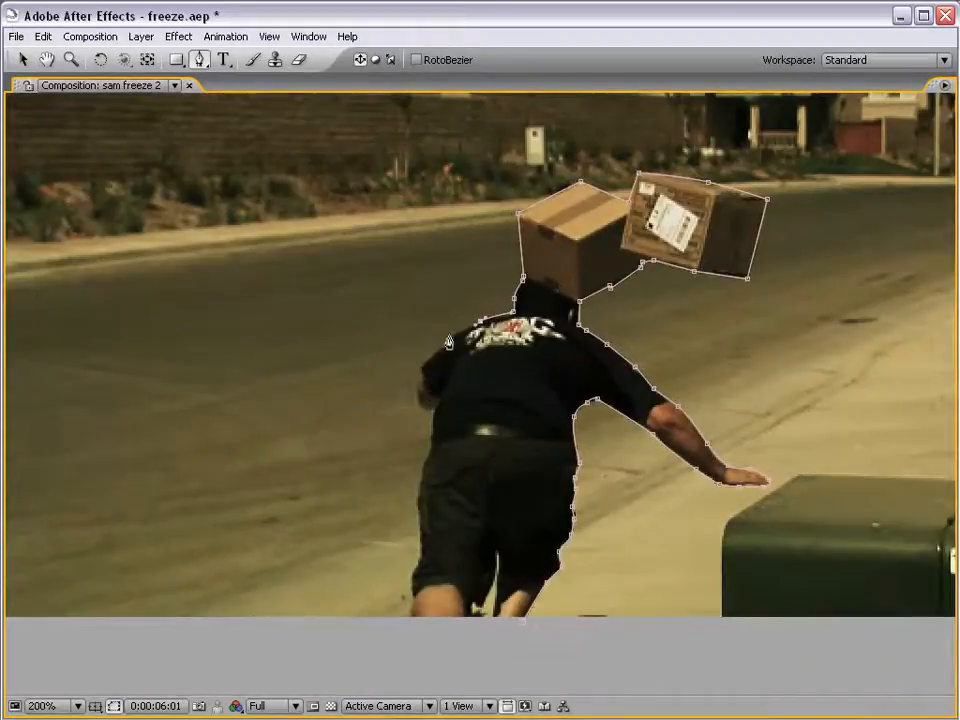
left_click_drag(418, 365, 405, 402)
left_click(406, 474)
left_click(370, 569)
left_click(374, 625)
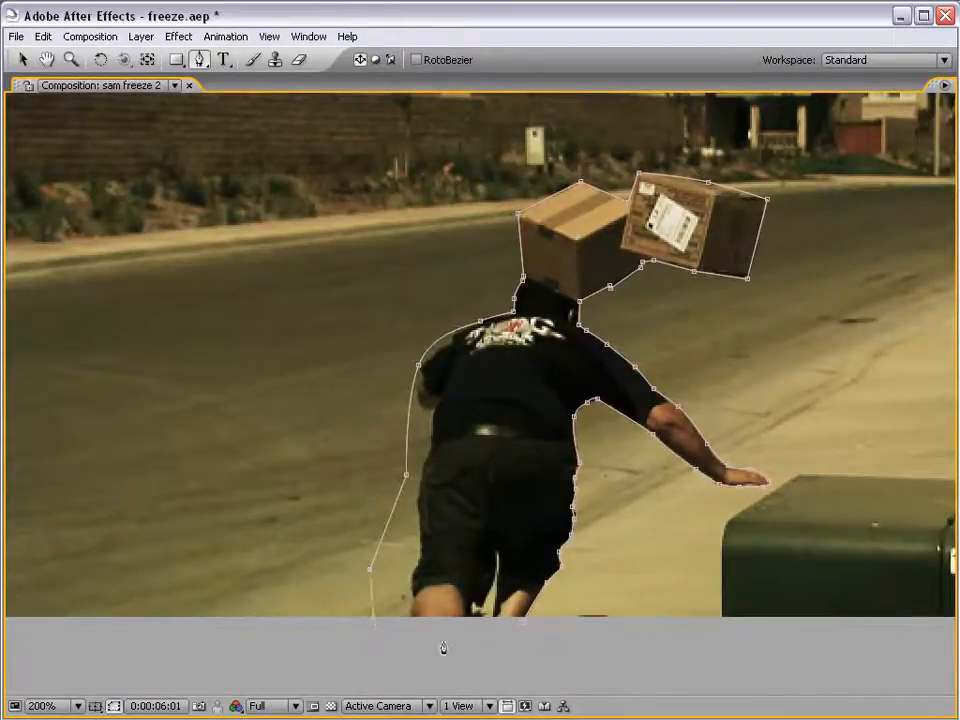
left_click(523, 624)
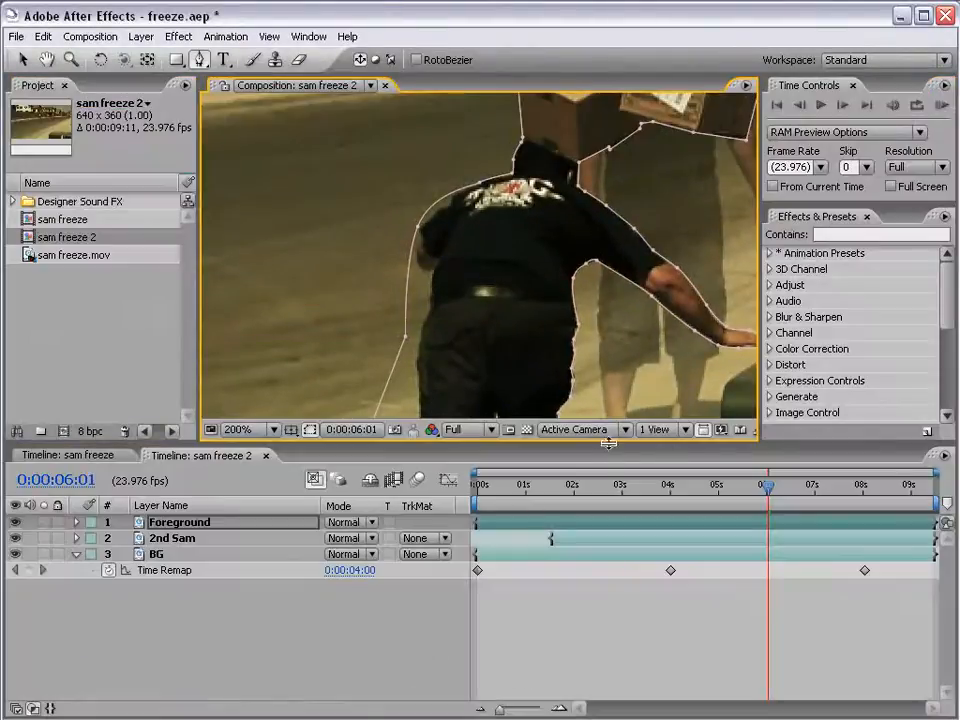
Set Fast Previews to Off for the composition view.
left_click(721, 429)
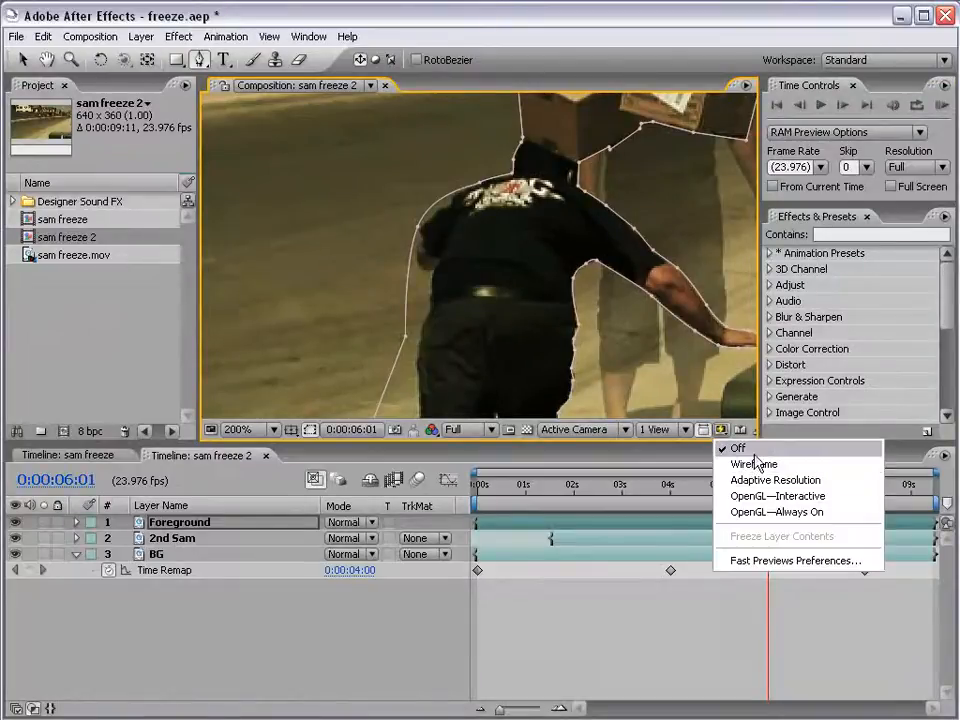
left_click(755, 451)
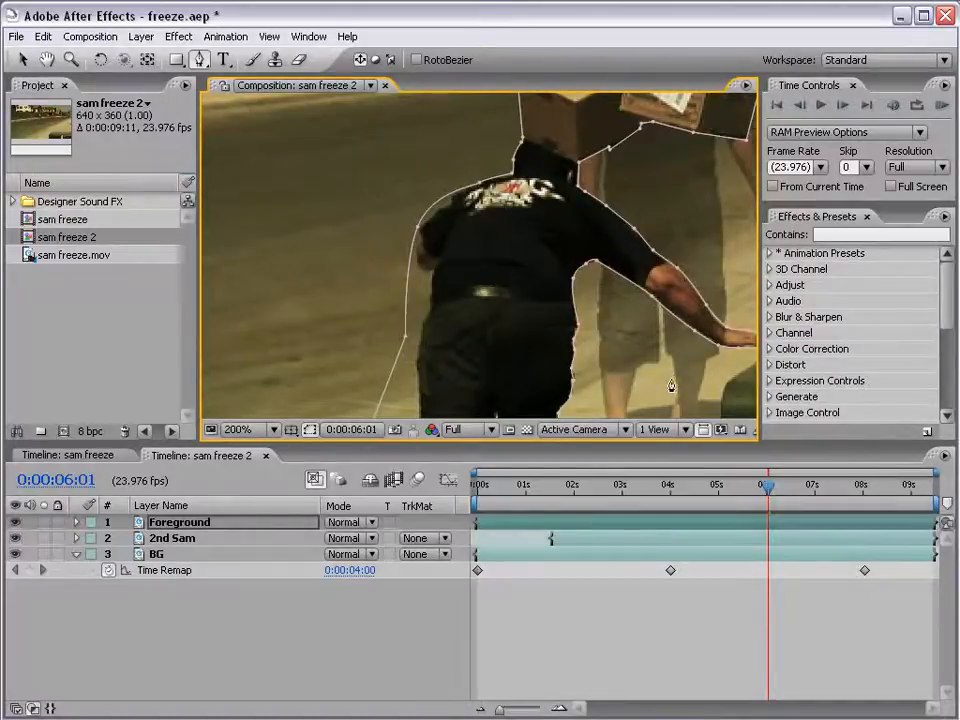
scroll(671, 385, "down", 1)
left_click_drag(535, 240, 508, 252)
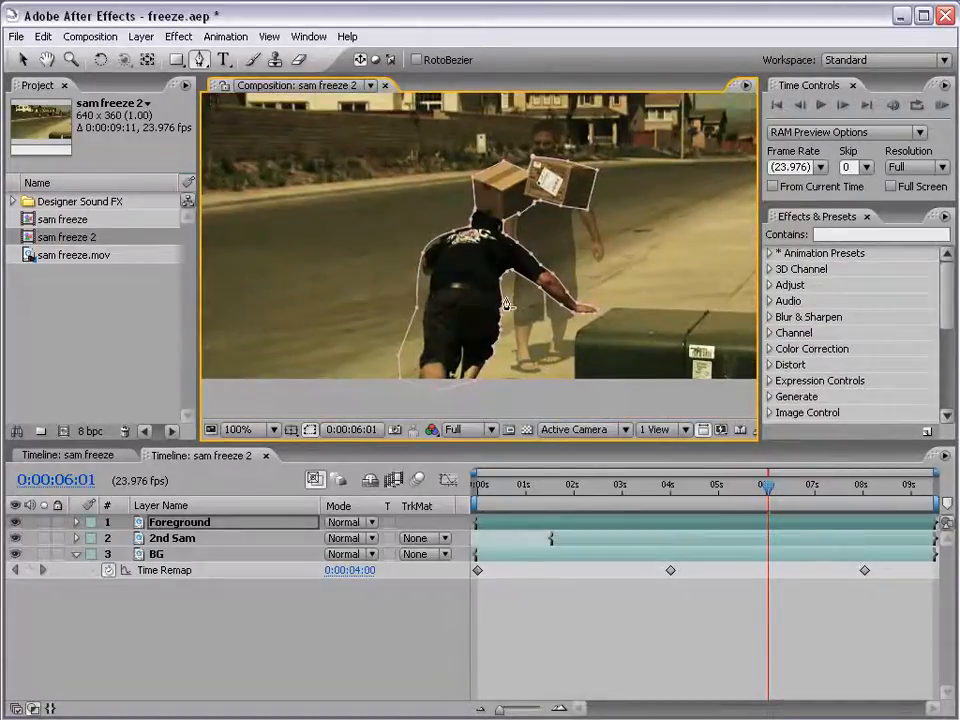
left_click(721, 430)
left_click(736, 449)
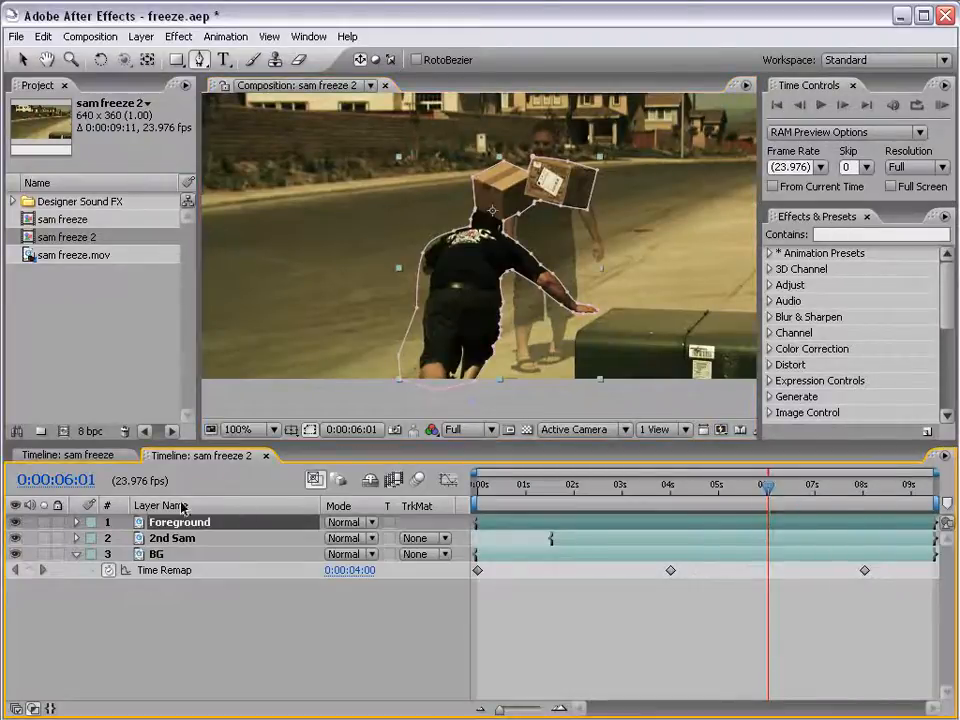
Solo the Foreground and BG layers in turn to compare them and inspect the edges of the masked cutout.
left_click(44, 523)
left_click(518, 656)
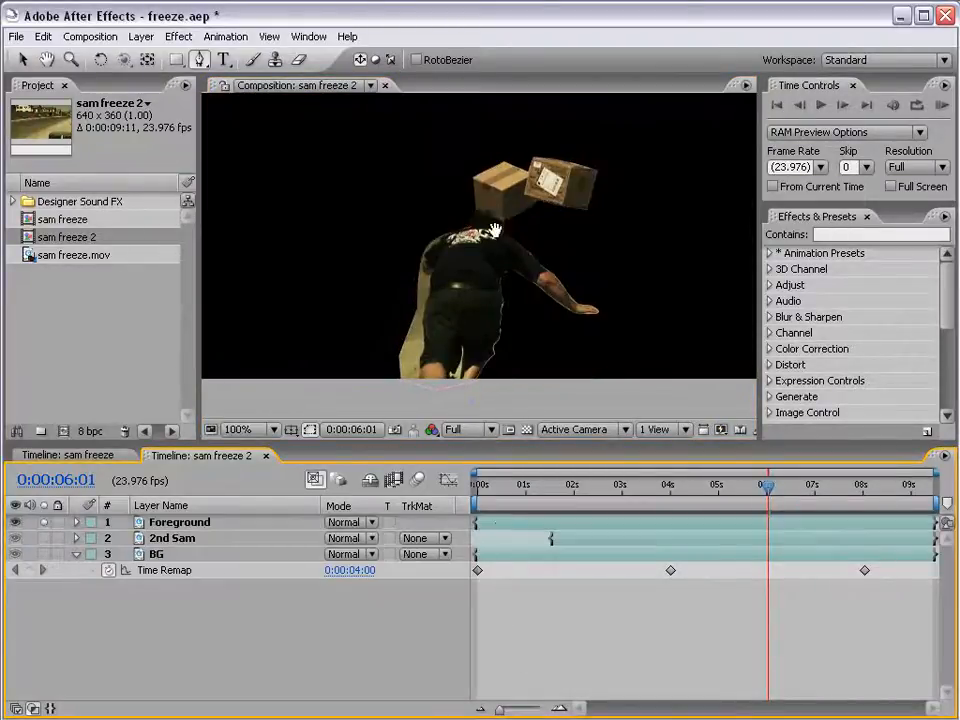
left_click_drag(496, 230, 489, 261)
key("g")
left_click(43, 554)
left_click(43, 554)
left_click(43, 522)
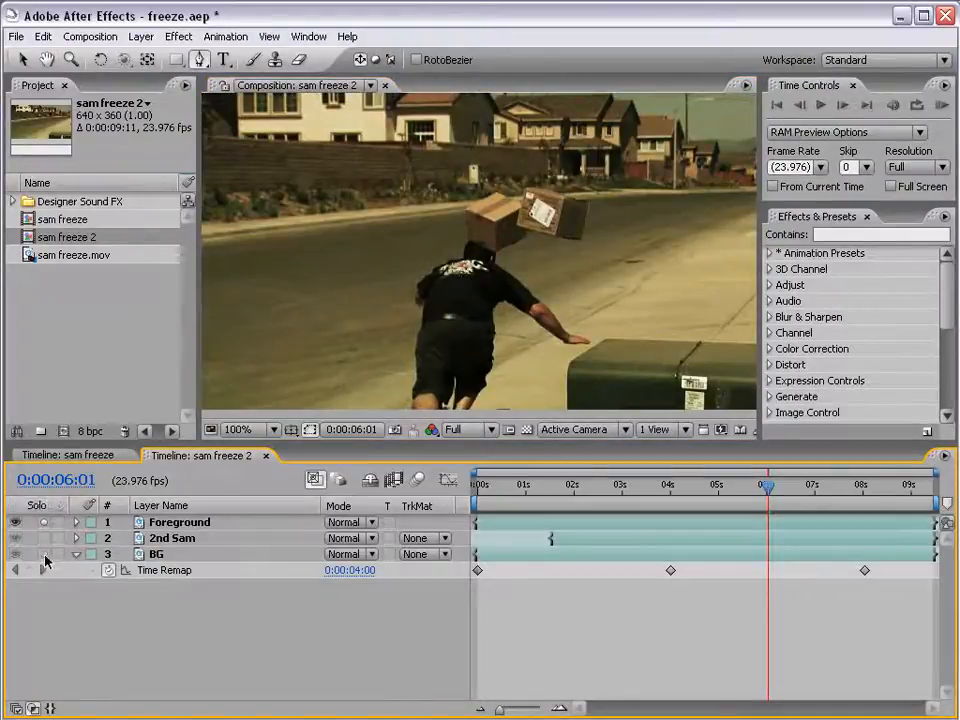
left_click(43, 554)
left_click(43, 522)
scroll(478, 321, "up", 1)
left_click_drag(511, 350, 462, 266)
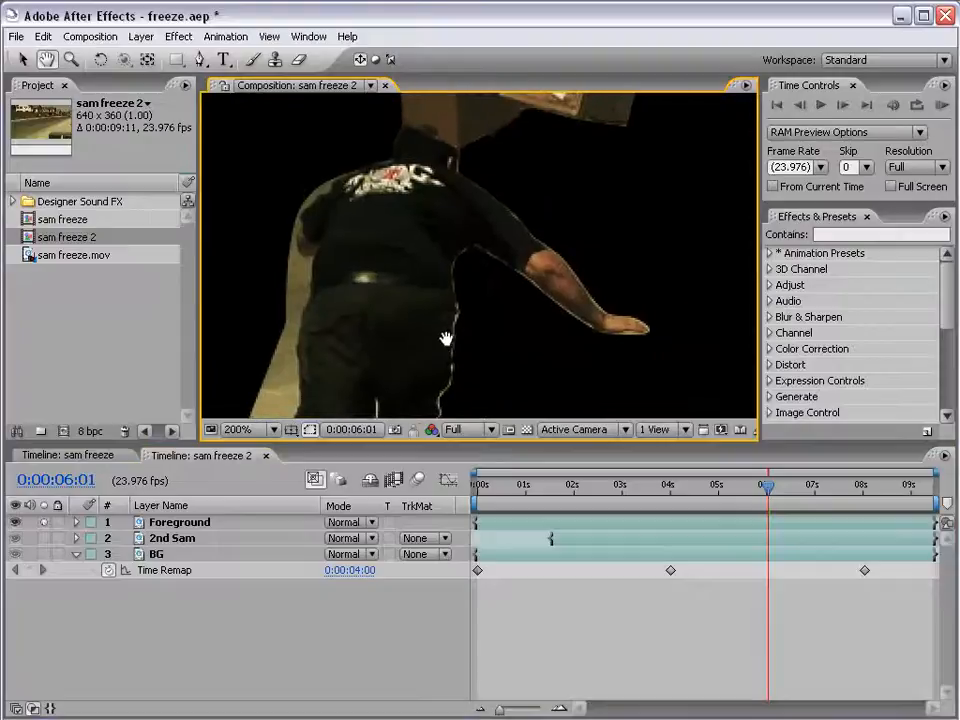
Reveal the Foreground layer's masks and delete the stray Mask 2.
left_click(222, 521)
key("g")
key("m")
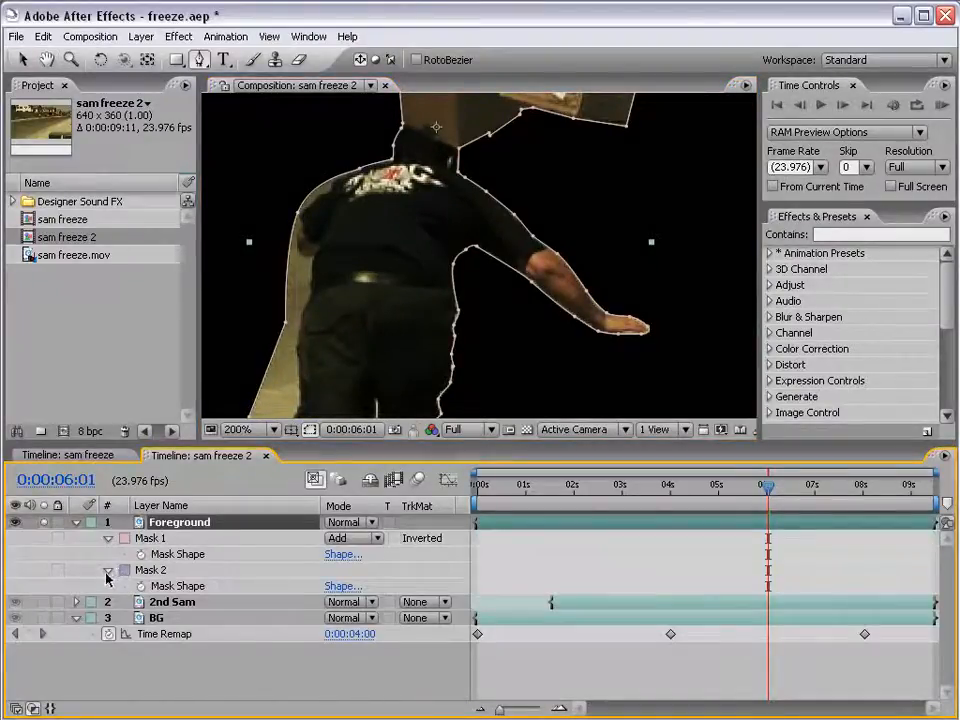
key("comma")
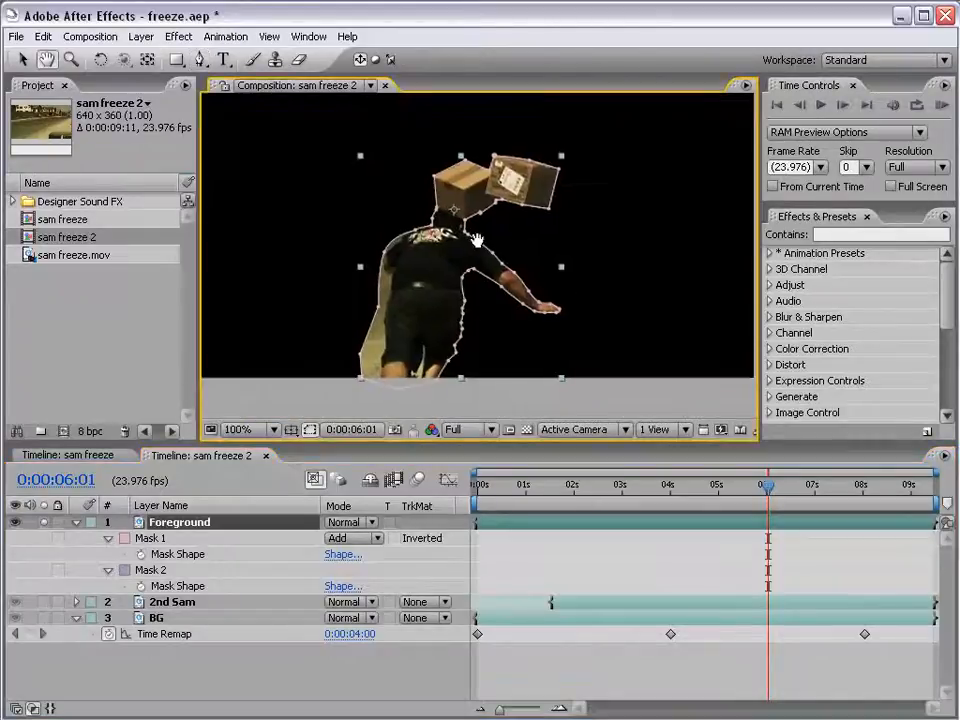
left_click(166, 540)
left_click(161, 572)
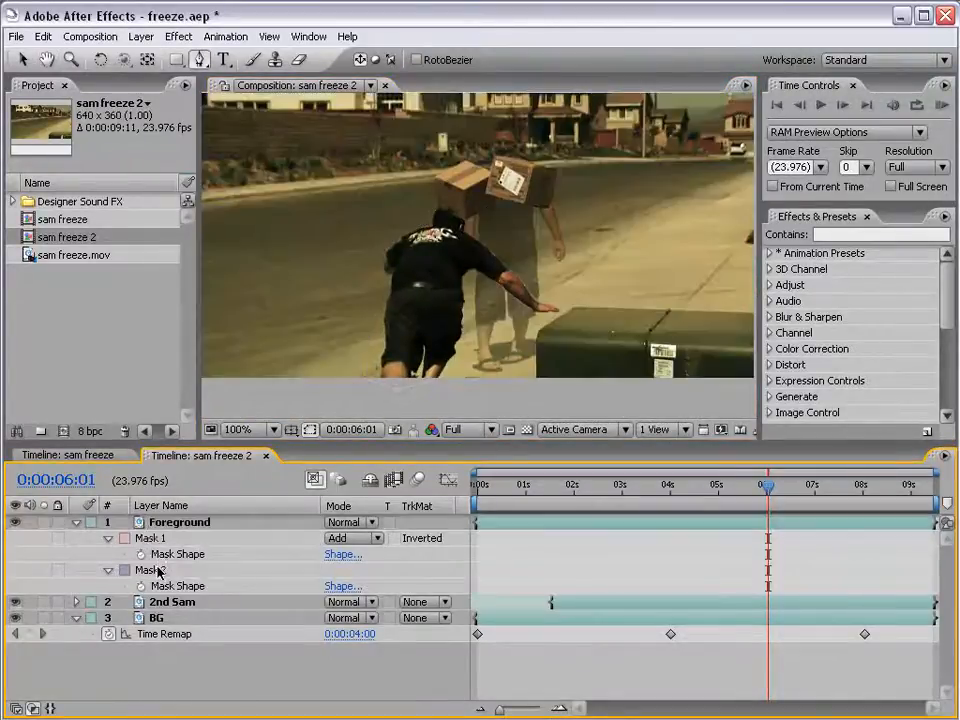
left_click(158, 572)
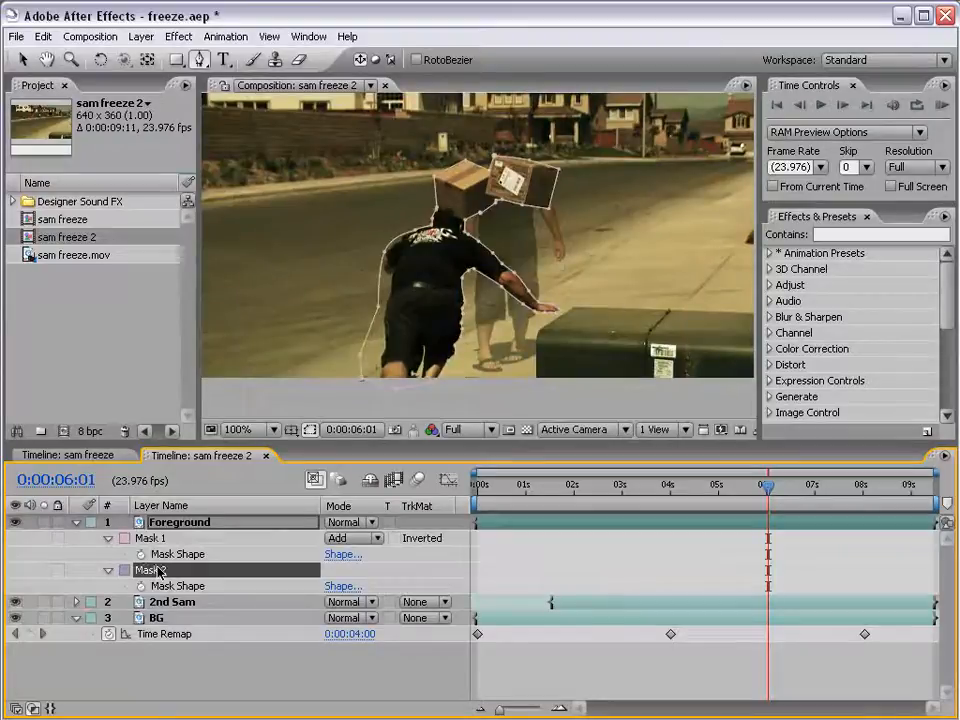
key("Delete")
Solo the Foreground layer and set its Mask 1 expansion to -0.5 pixels.
left_click(160, 538)
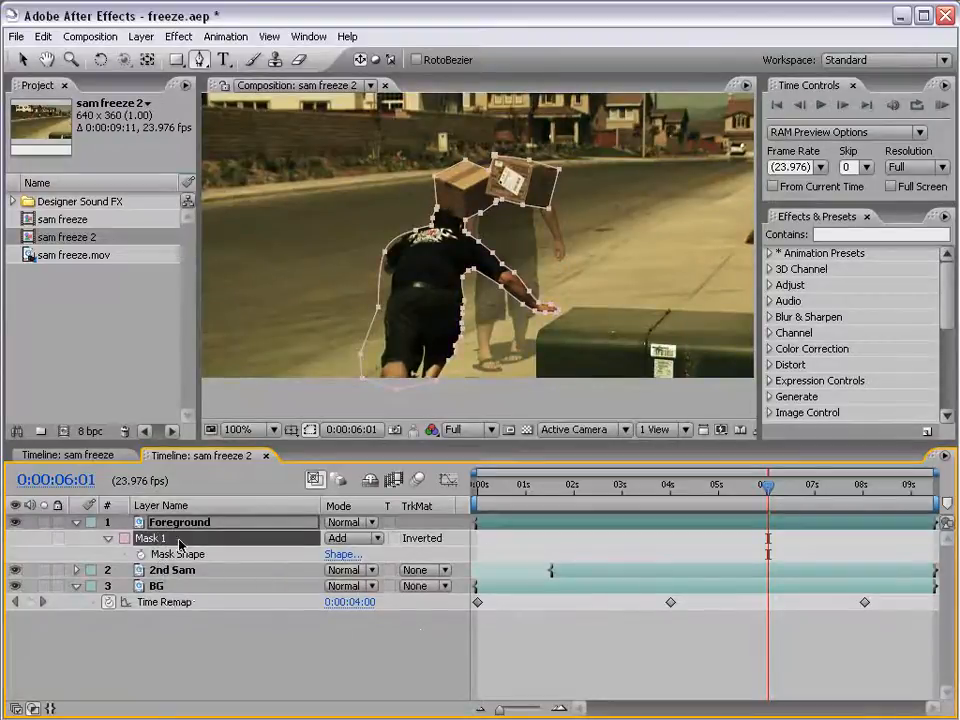
key("m")
key("m")
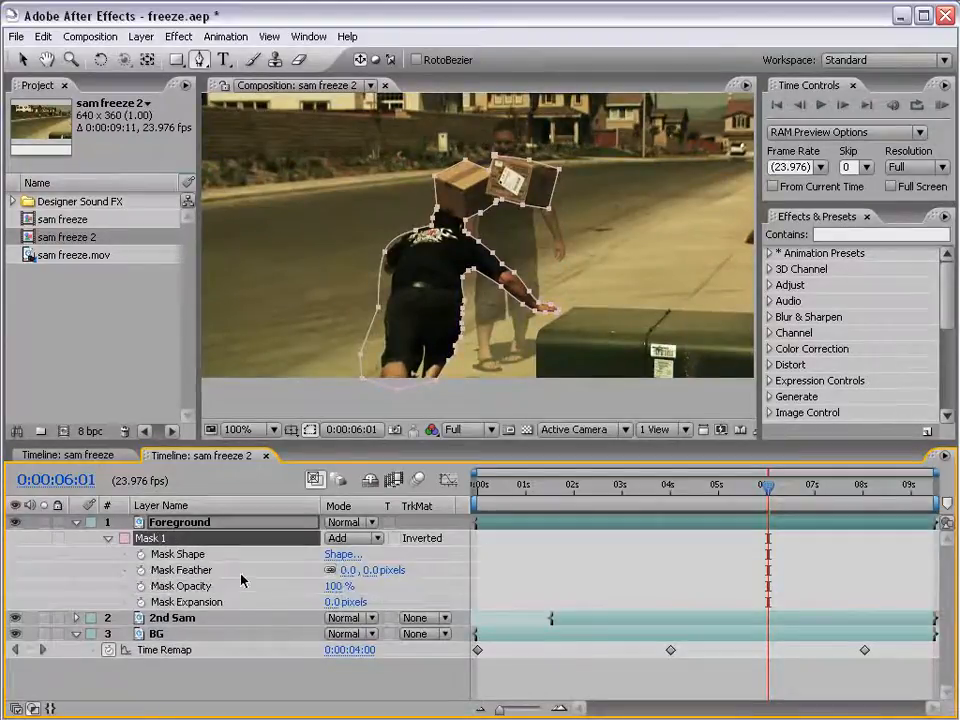
left_click(333, 602)
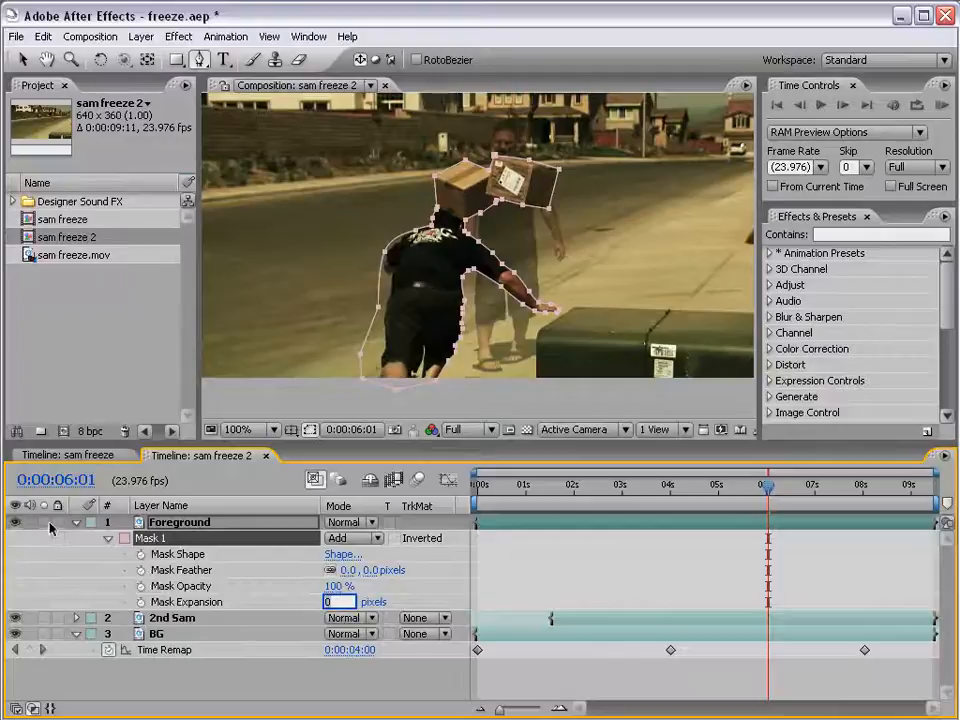
key("Return")
left_click_drag(338, 602, 352, 610)
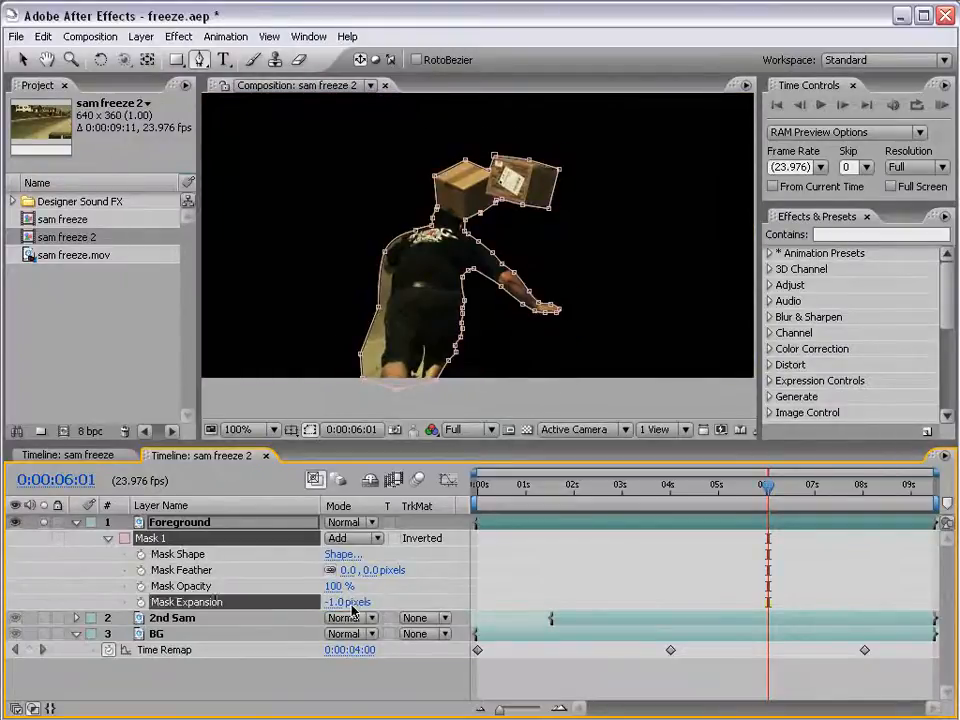
key("ctrl+z")
left_click(339, 603)
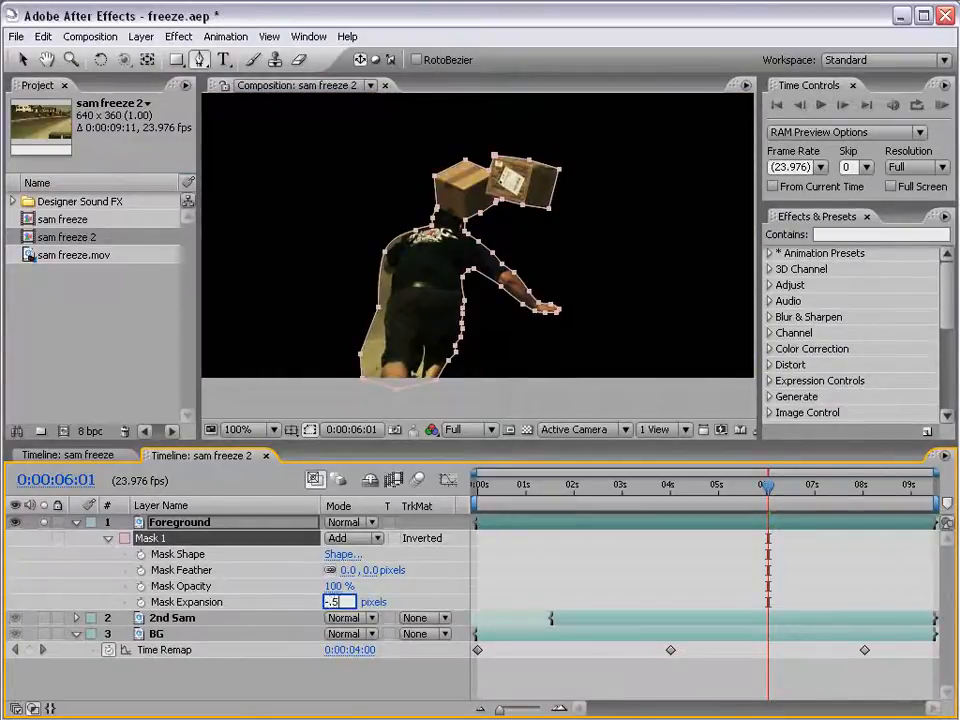
type("-.5")
key("Return")
Inspect the Foreground cutout's edges along the outstretched arm at 200% and 400%, with and without the mask outline.
key("period")
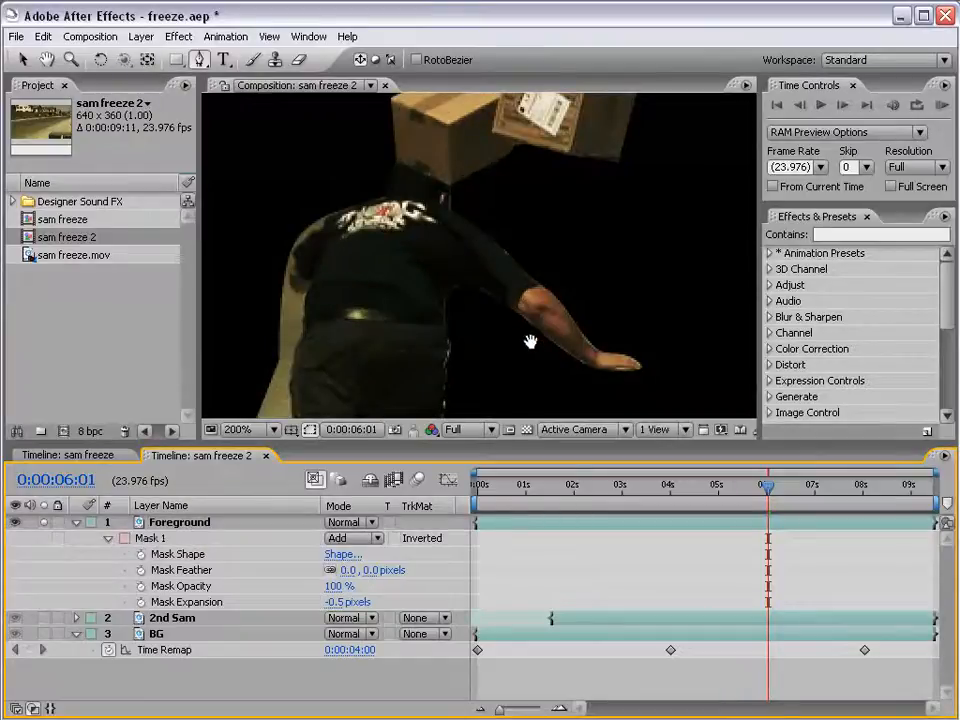
left_click_drag(530, 342, 526, 309)
left_click(572, 320)
key("v")
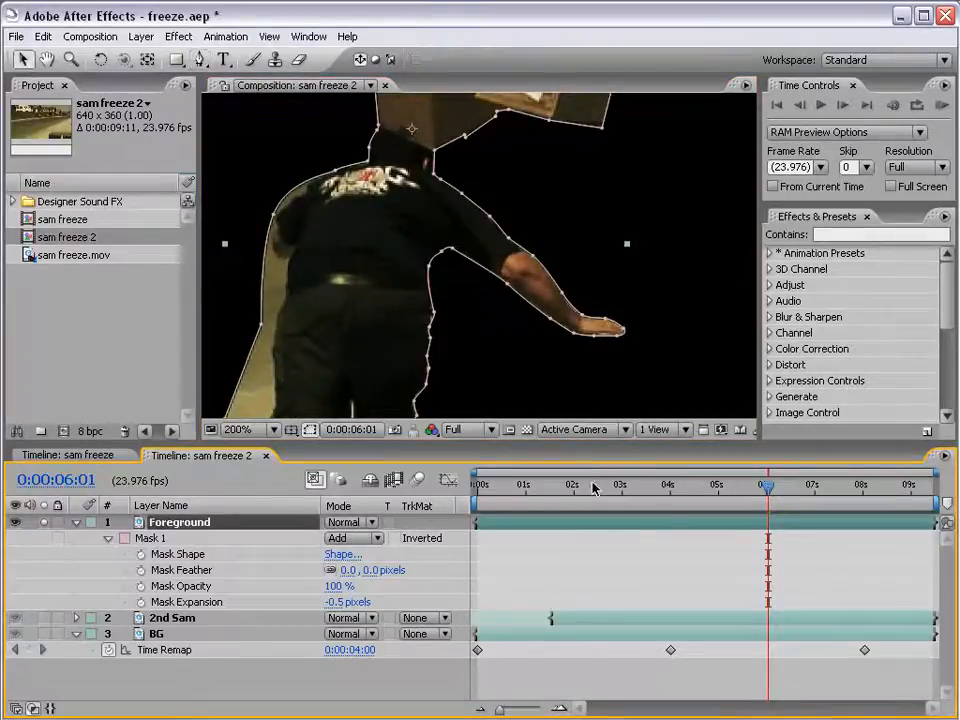
left_click(595, 568)
key("period")
left_click_drag(531, 315, 510, 343)
left_click(615, 526)
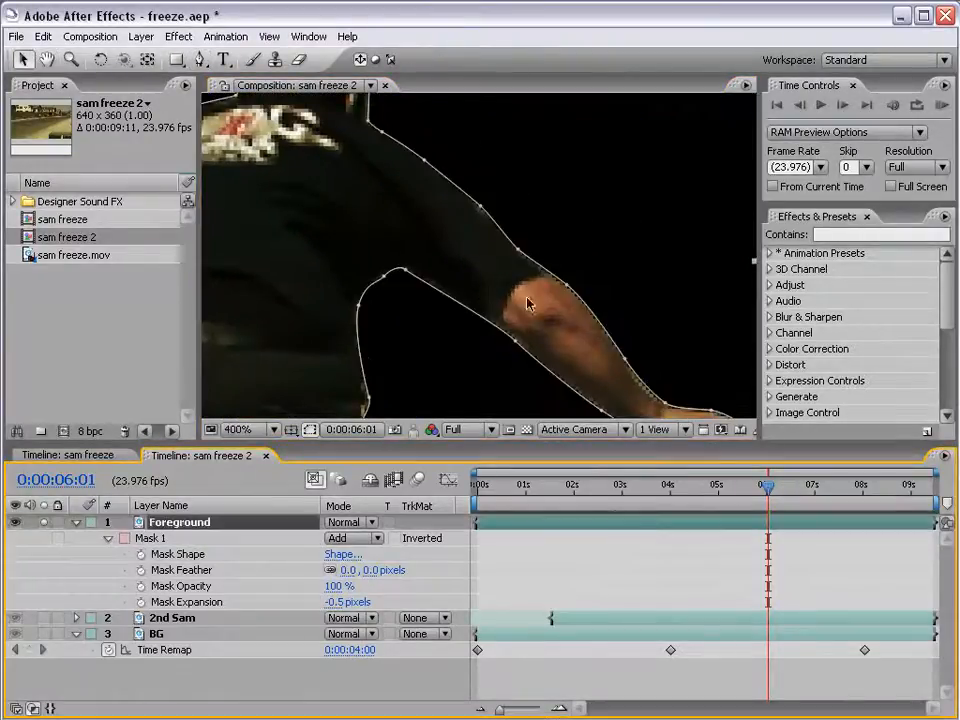
left_click(482, 209)
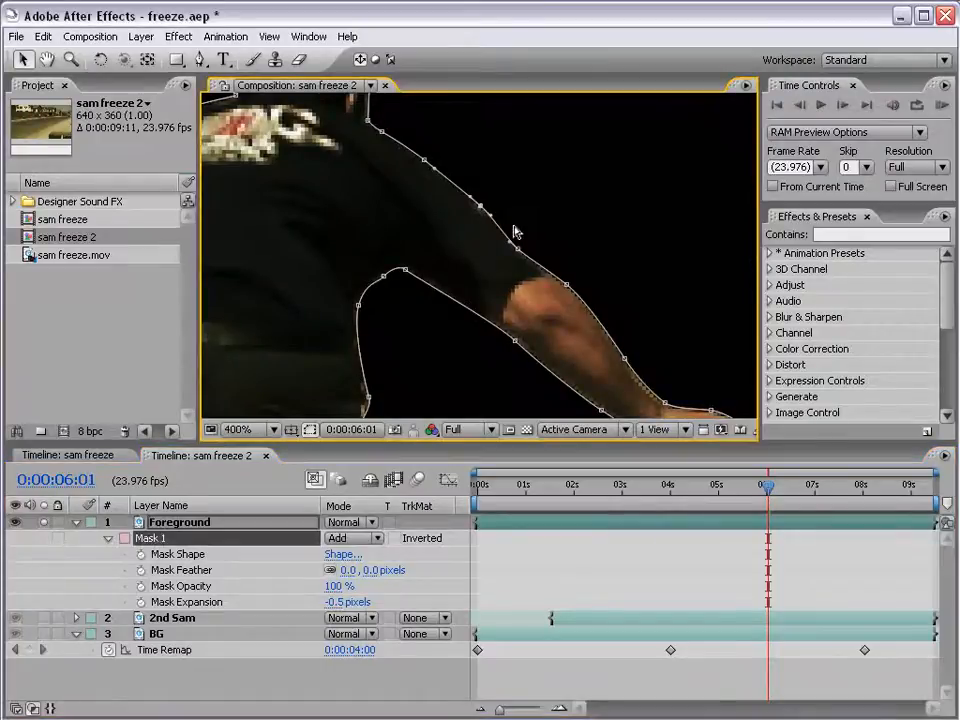
left_click(553, 547)
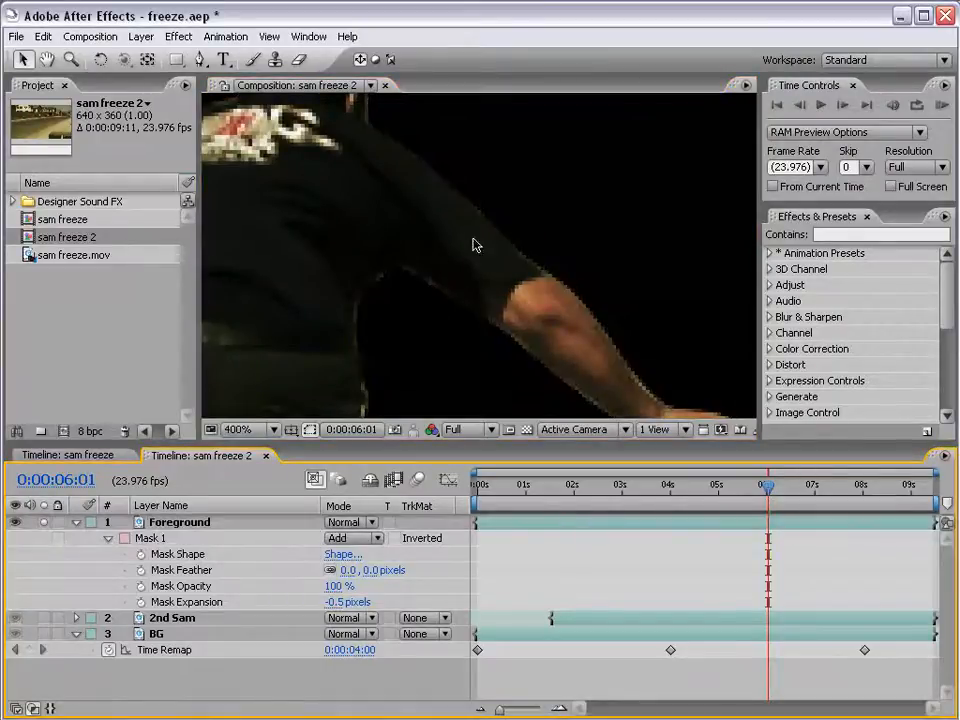
scroll(474, 243, "down", 2)
key("space")
left_click_drag(433, 296, 439, 303)
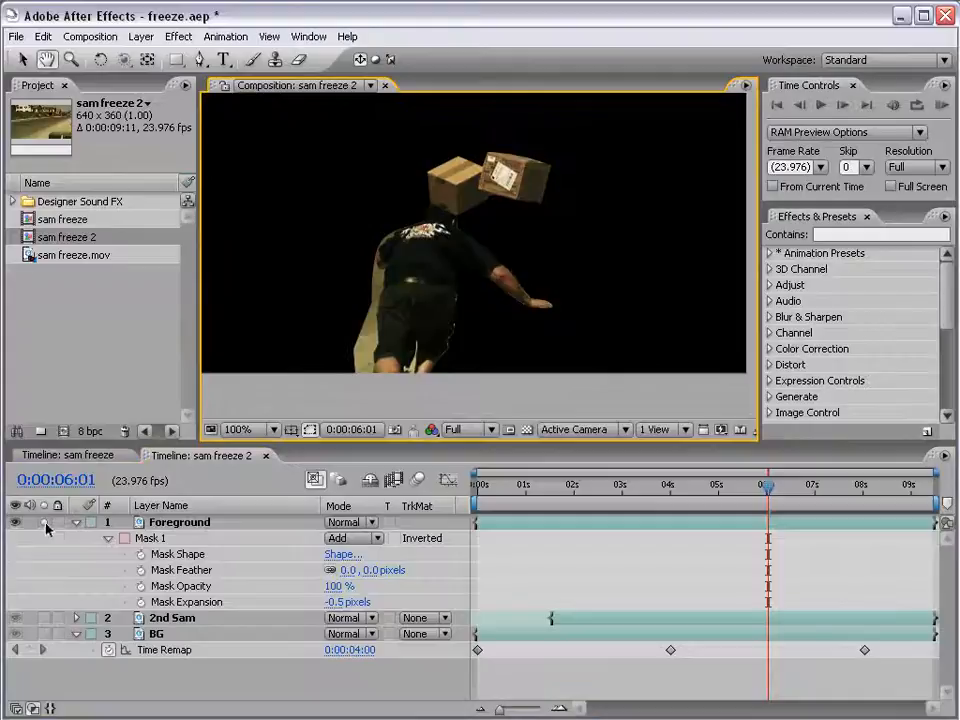
Turn off the Foreground layer's solo and collapse the Foreground and BG properties.
left_click(44, 522)
left_click(76, 522)
left_click(76, 554)
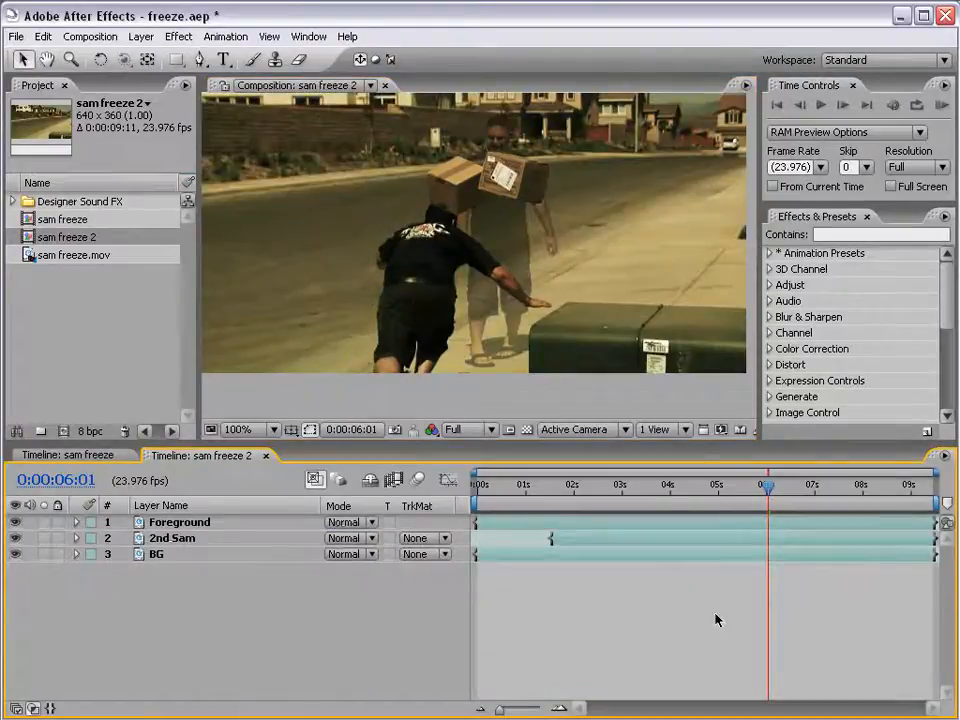
Reveal BG's time remap keyframes and trim the Foreground layer's start to the freeze keyframe at 0:00:04:00.
left_click_drag(555, 497, 667, 498)
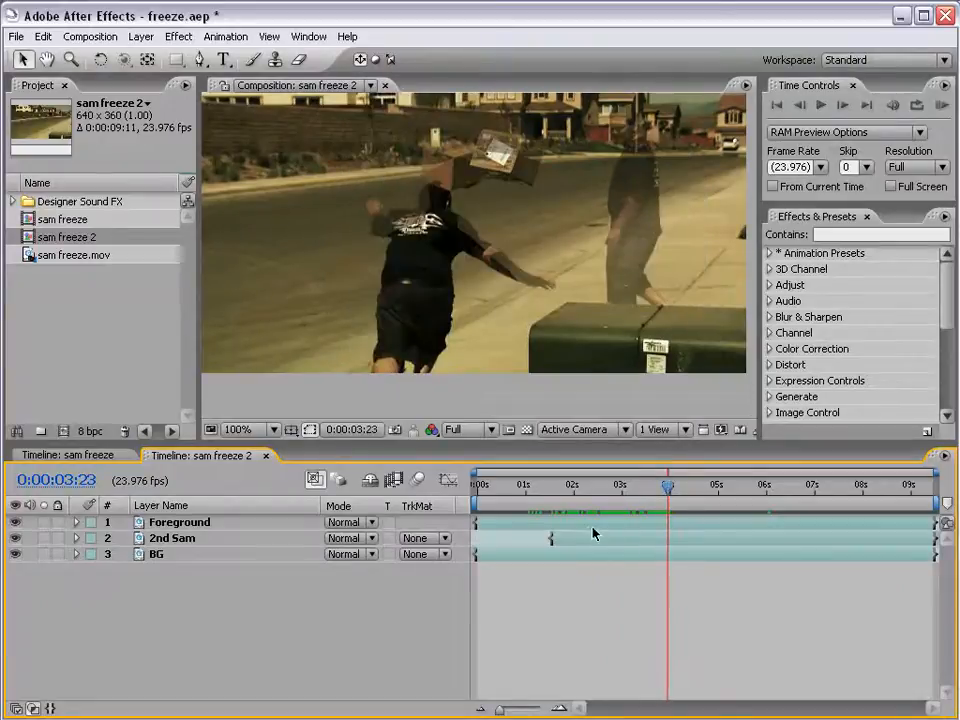
left_click(588, 559)
key("ctrl+alt+t")
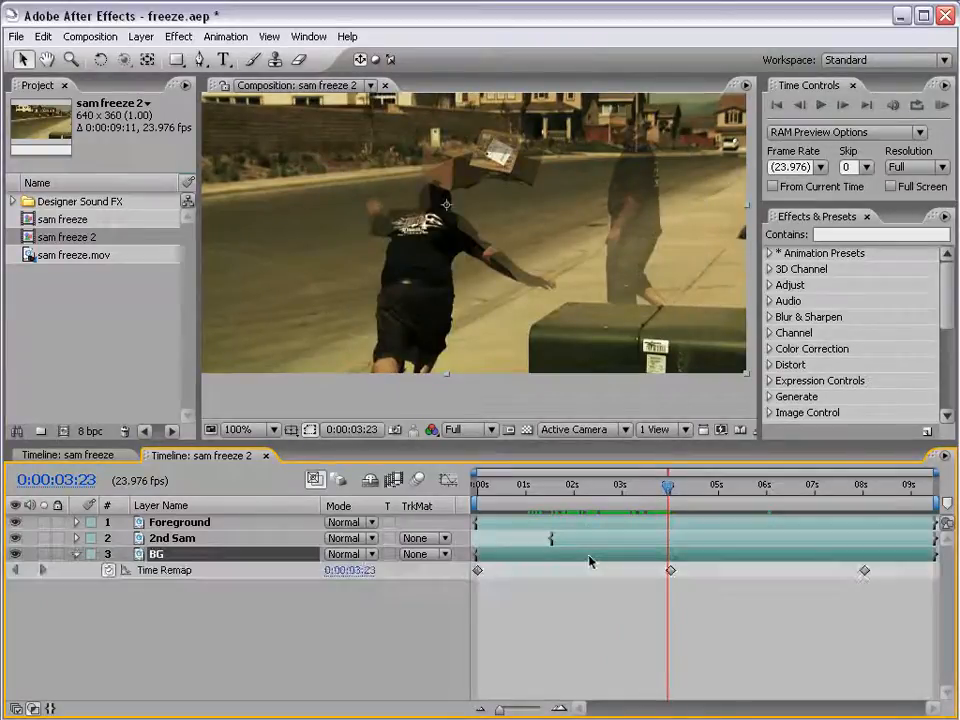
left_click(668, 486)
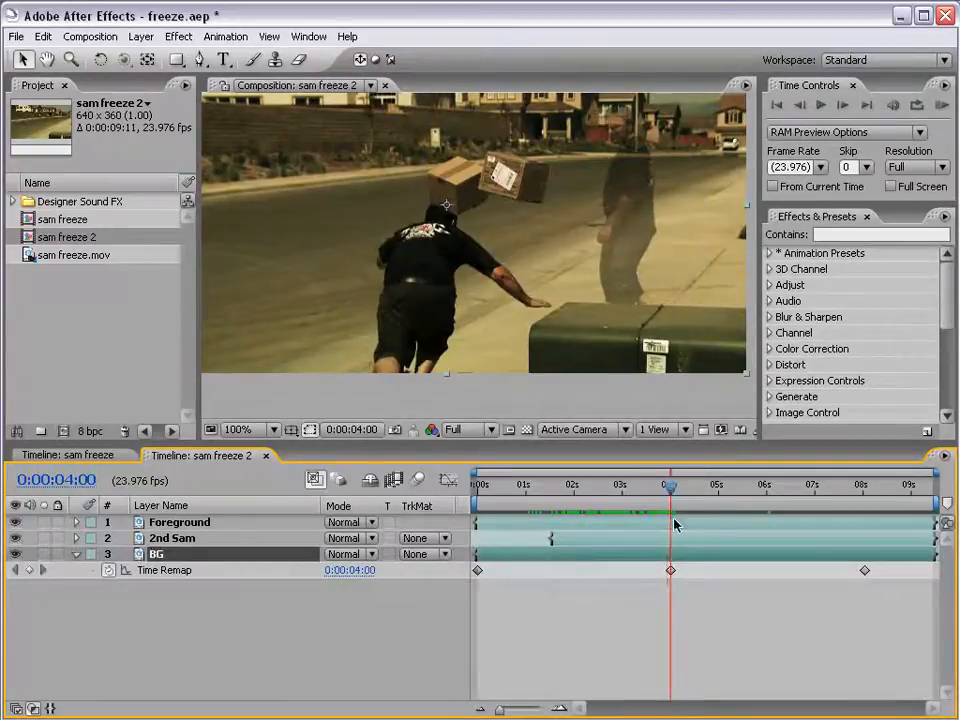
left_click(268, 523)
left_click_drag(478, 530, 672, 491)
key("Page_Up")
left_click(748, 655)
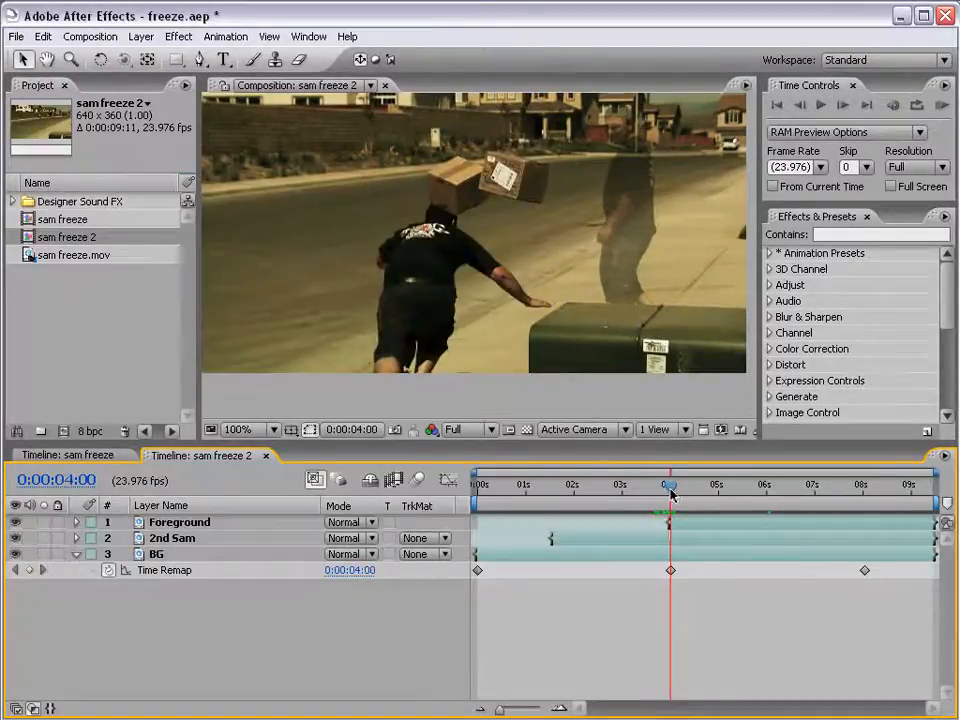
Trim the Foreground layer's end at 0:00:08:00, one frame before BG's last time remap keyframe.
left_click_drag(855, 490, 866, 506)
key("Page_Up")
key("equal")
key("equal")
key("equal")
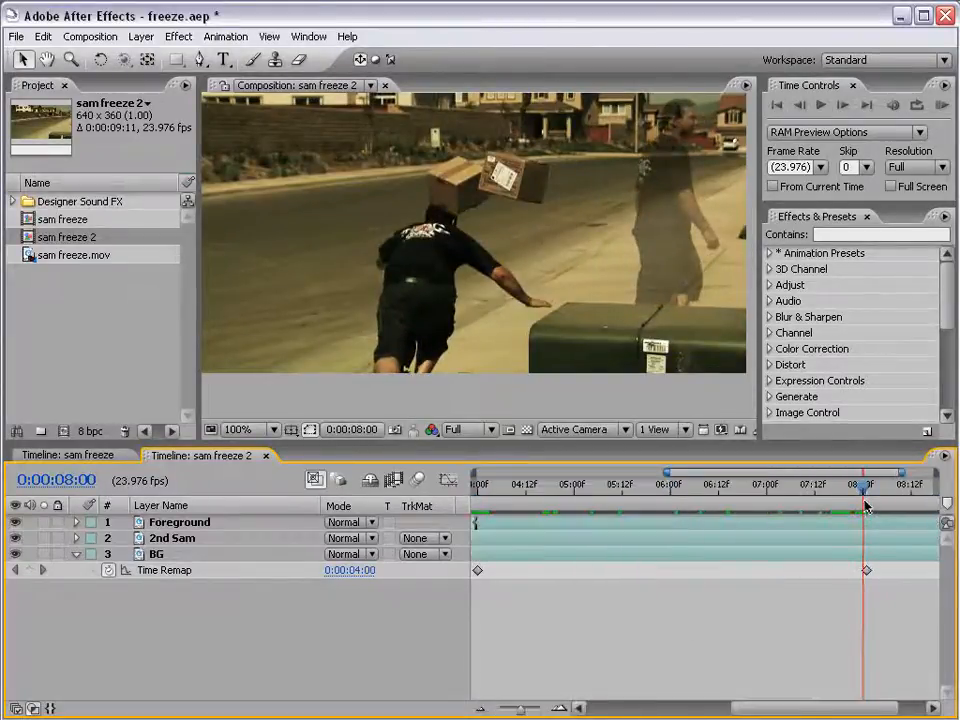
left_click_drag(816, 568, 709, 554)
left_click(717, 526)
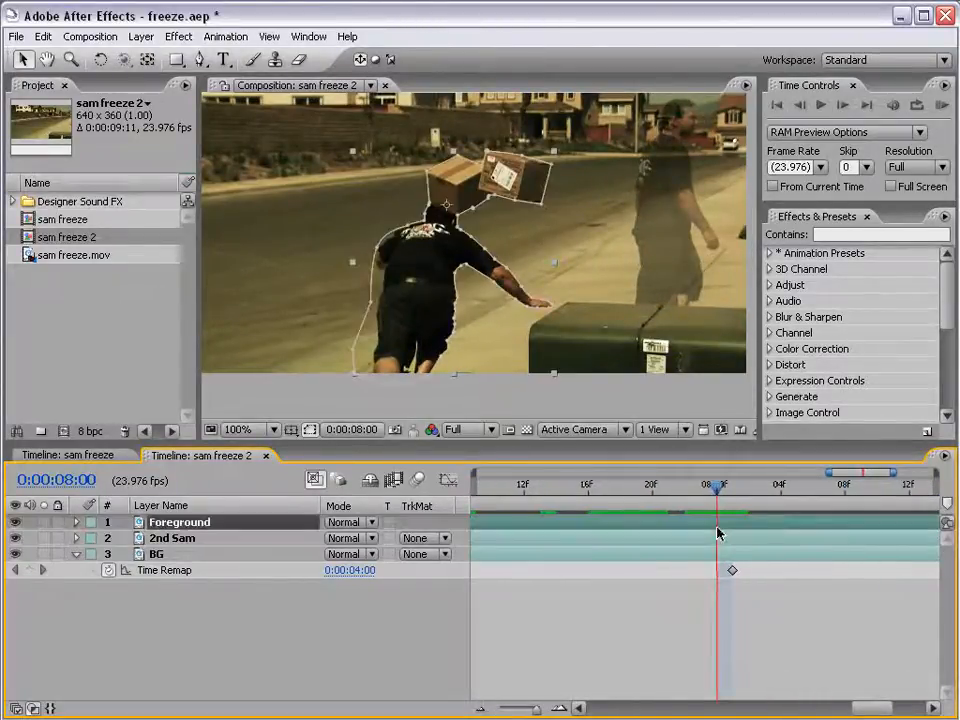
key("alt+bracketright")
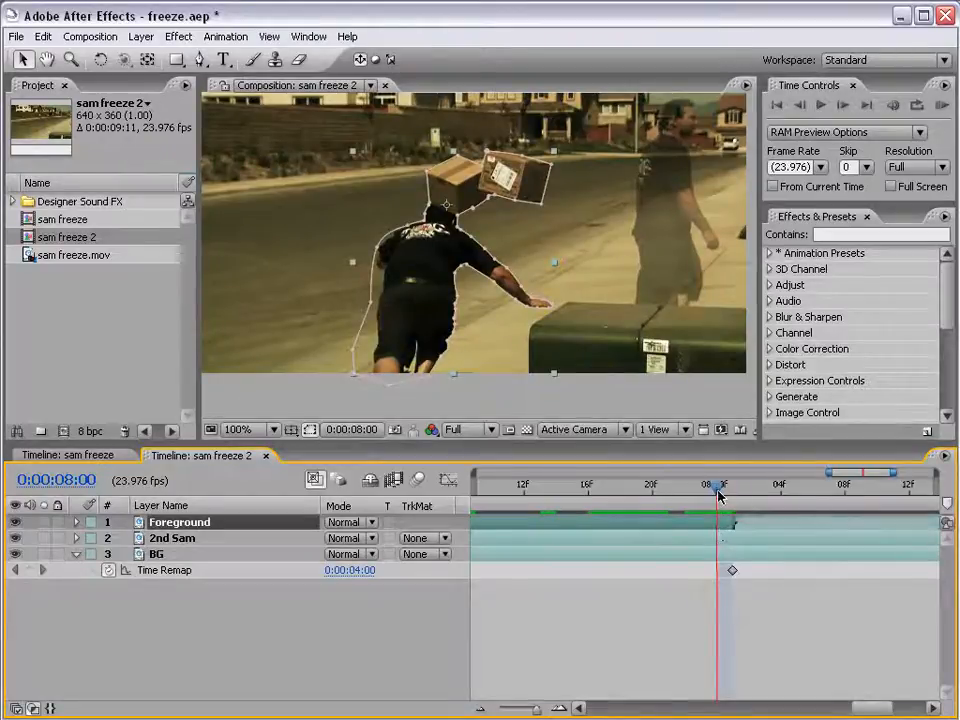
key("Page_Down")
left_click(686, 600)
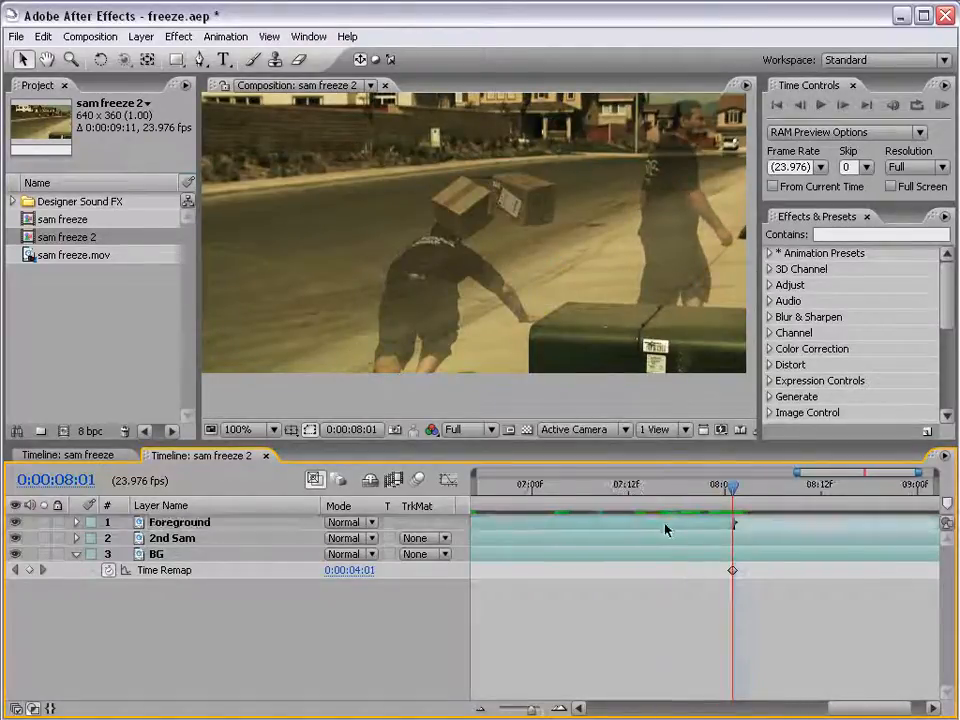
Set the 2nd Sam layer's opacity to 100% and check the composite around 0:00:06:03.
key("semicolon")
left_click_drag(640, 488, 557, 519)
left_click(550, 539)
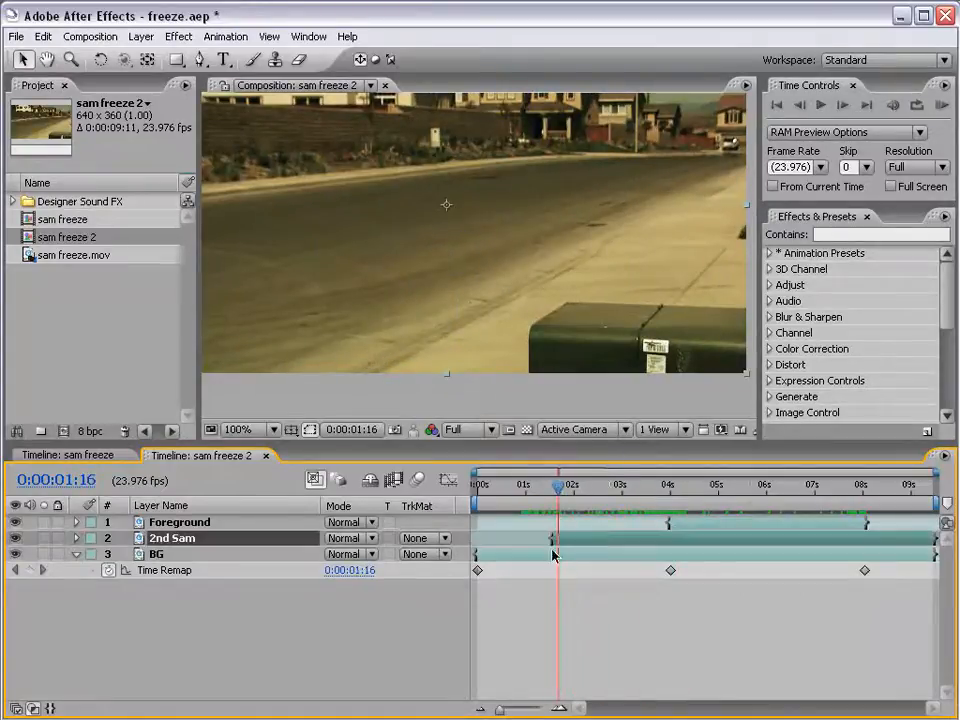
key("t")
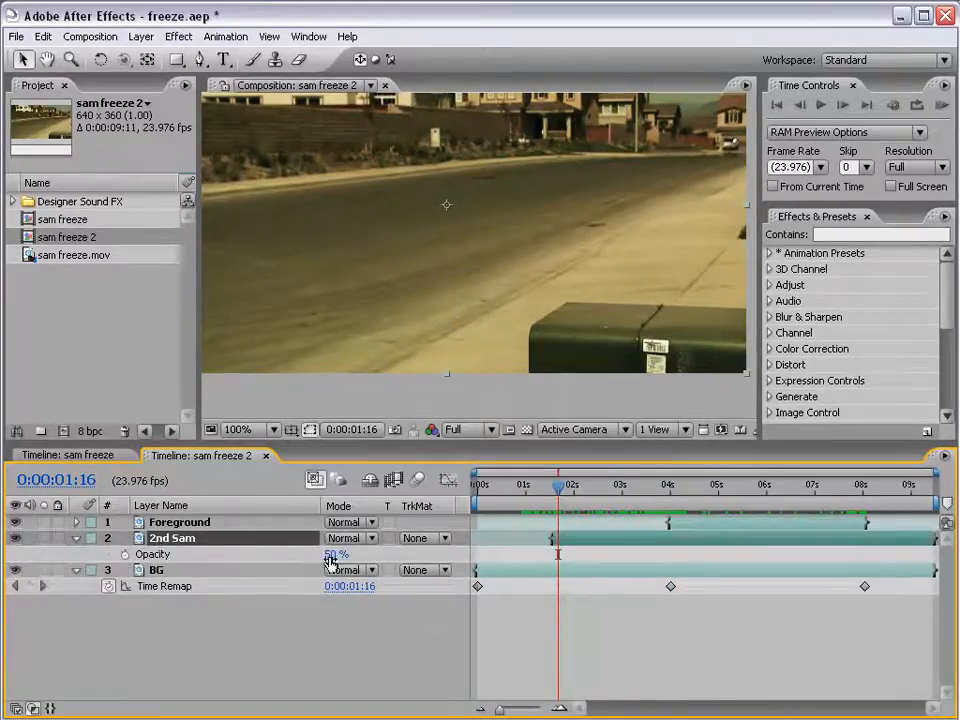
left_click_drag(330, 562, 497, 557)
left_click_drag(557, 488, 773, 500)
scroll(510, 325, "down", 1)
key("space")
left_click_drag(521, 259, 531, 281)
scroll(531, 281, "up", 1)
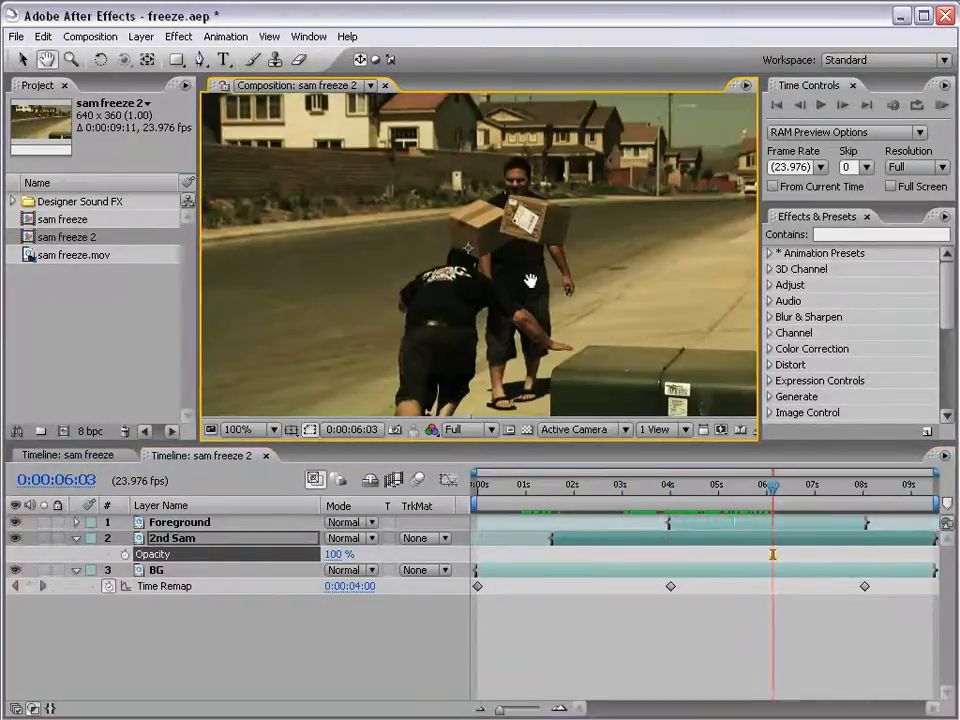
Solo the 2nd Sam layer and draw a rectangular mask over the right end of the frame at 0:00:02:23.
left_click_drag(630, 488, 582, 547)
key("Page_Up")
key("Page_Up")
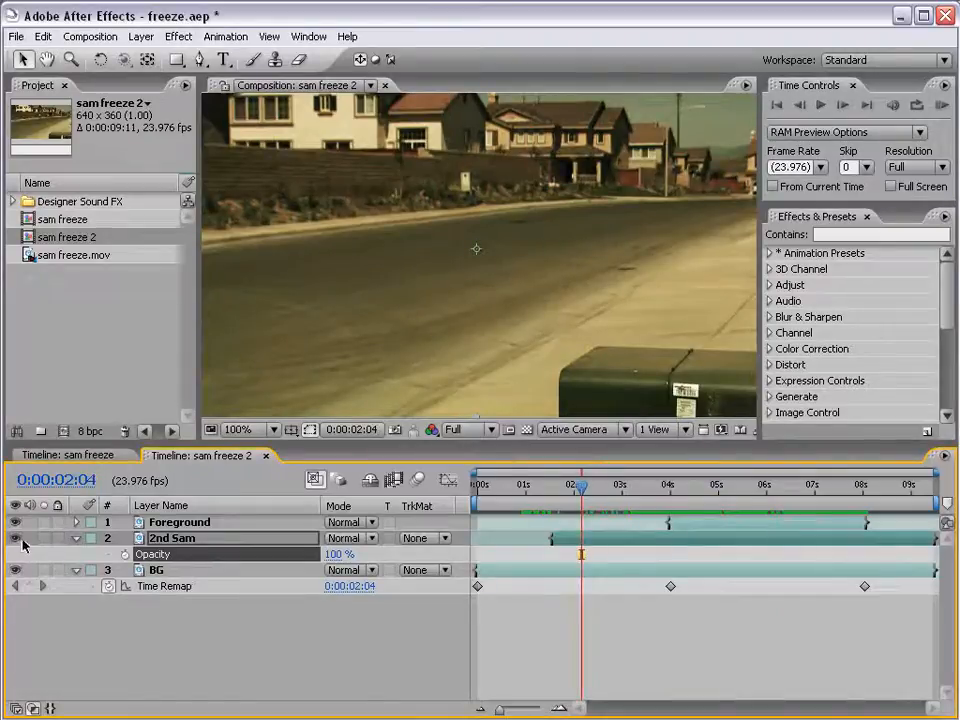
scroll(531, 283, "down", 2)
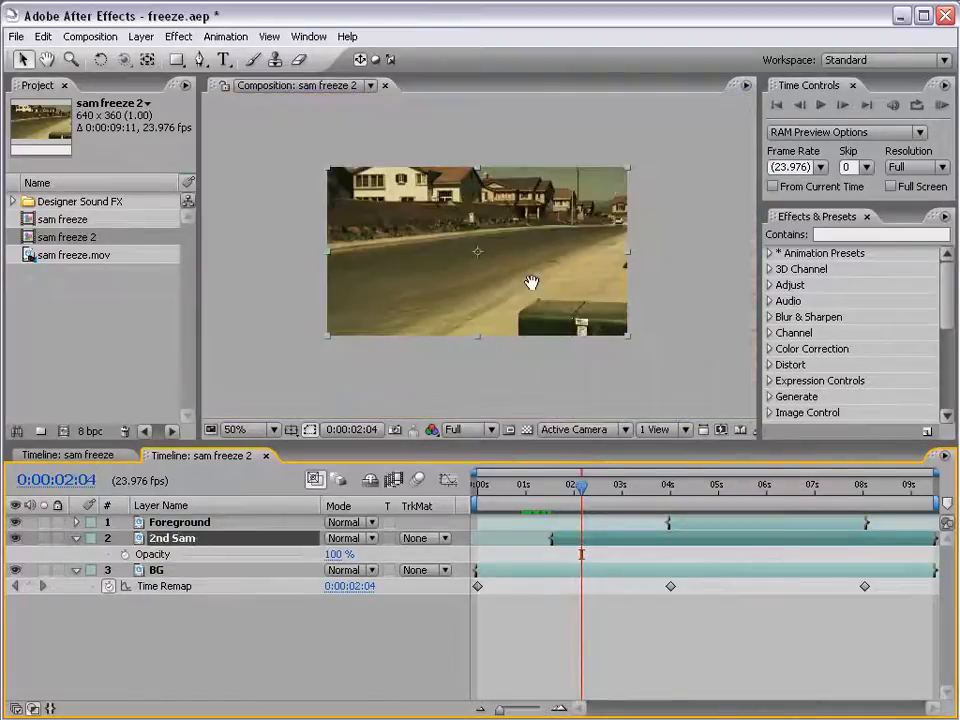
left_click_drag(511, 228, 512, 254)
left_click(178, 63)
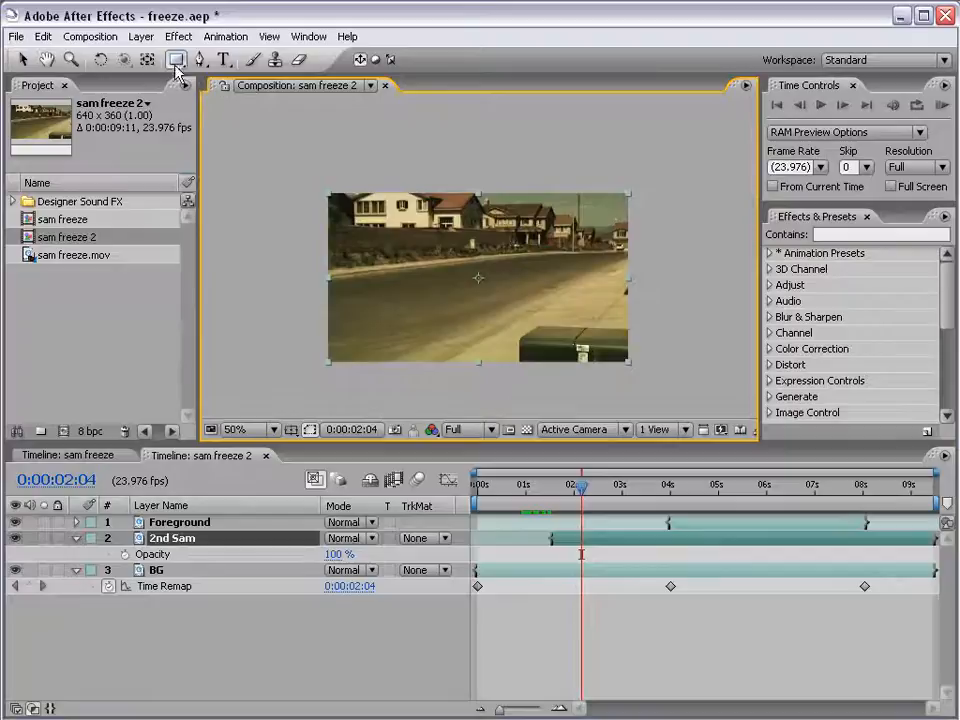
key("space")
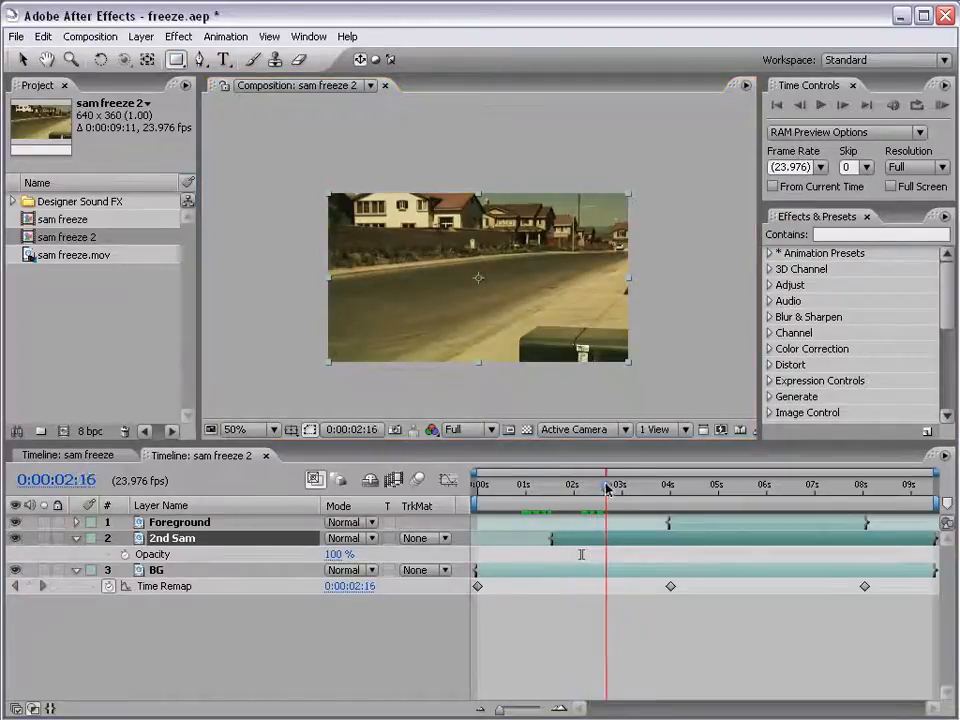
left_click(46, 540)
left_click_drag(602, 290, 539, 287)
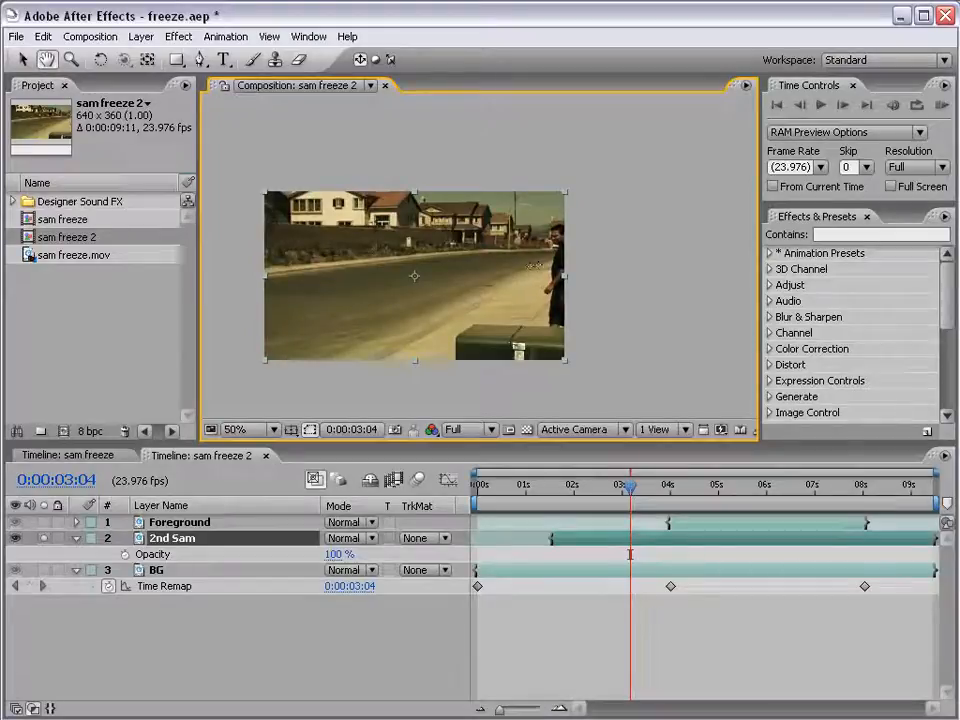
left_click(620, 487)
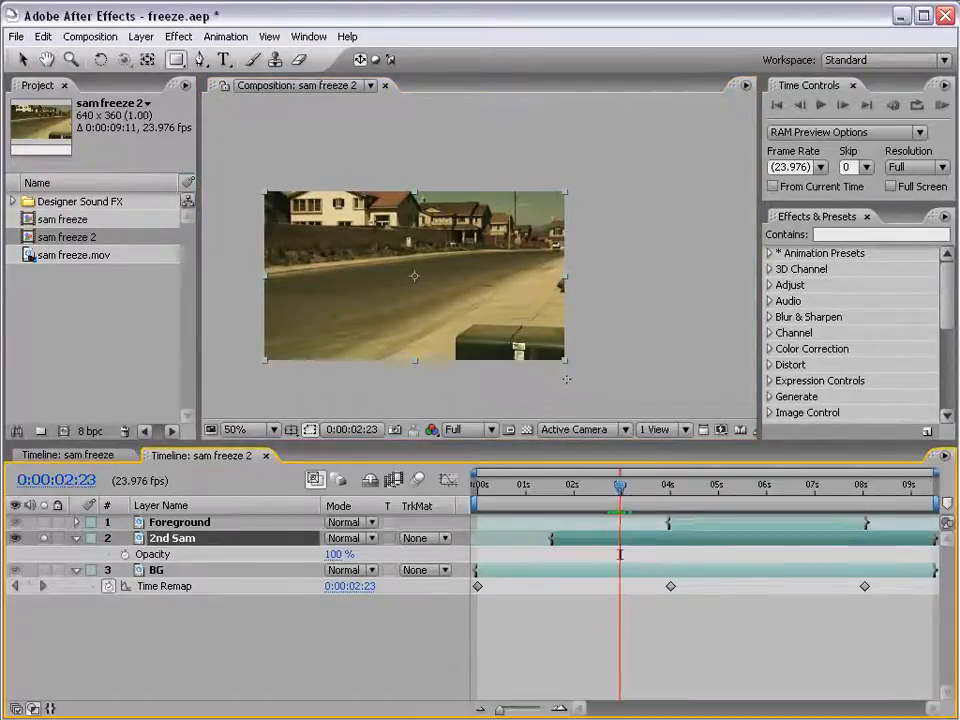
left_click_drag(494, 153, 653, 388)
key("m")
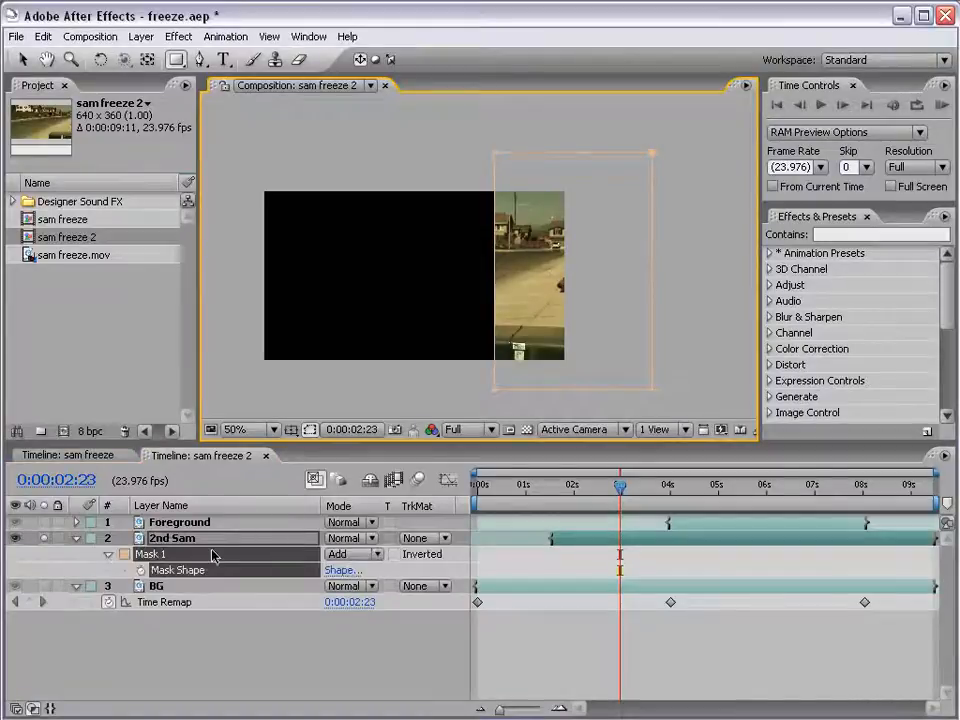
Start animating the 2nd Sam Mask Shape at 0:00:02:23 and shift the mask left with the man at 0:00:05:05 and 0:00:05:16.
left_click(142, 570)
left_click_drag(637, 499, 729, 499)
left_click_drag(493, 389, 425, 390)
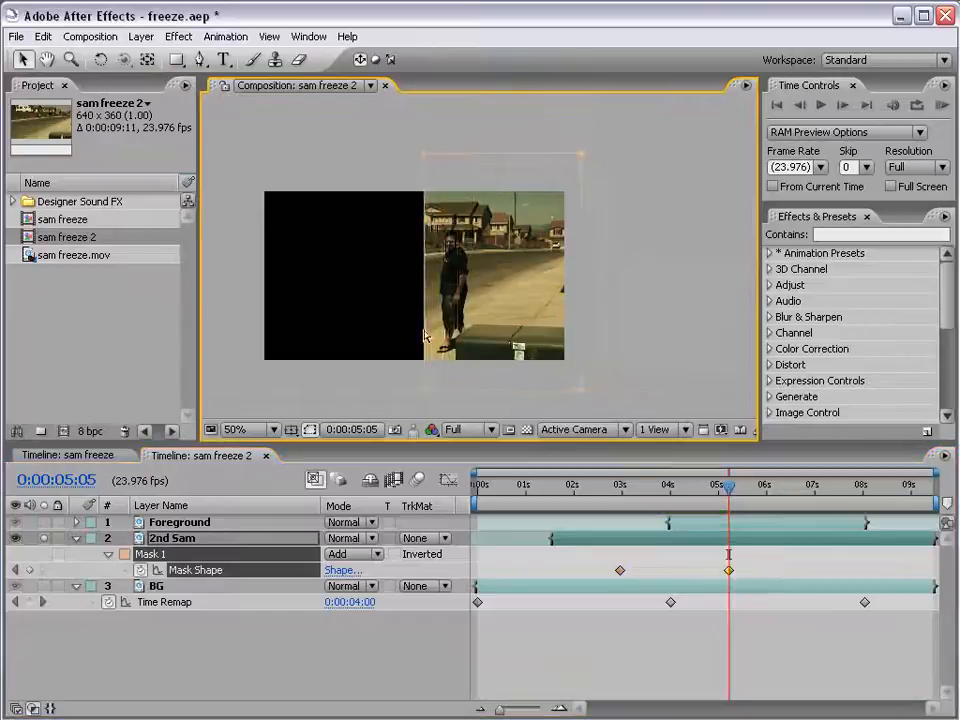
scroll(425, 337, "up", 2)
left_click_drag(731, 490, 750, 492)
scroll(450, 288, "down", 1)
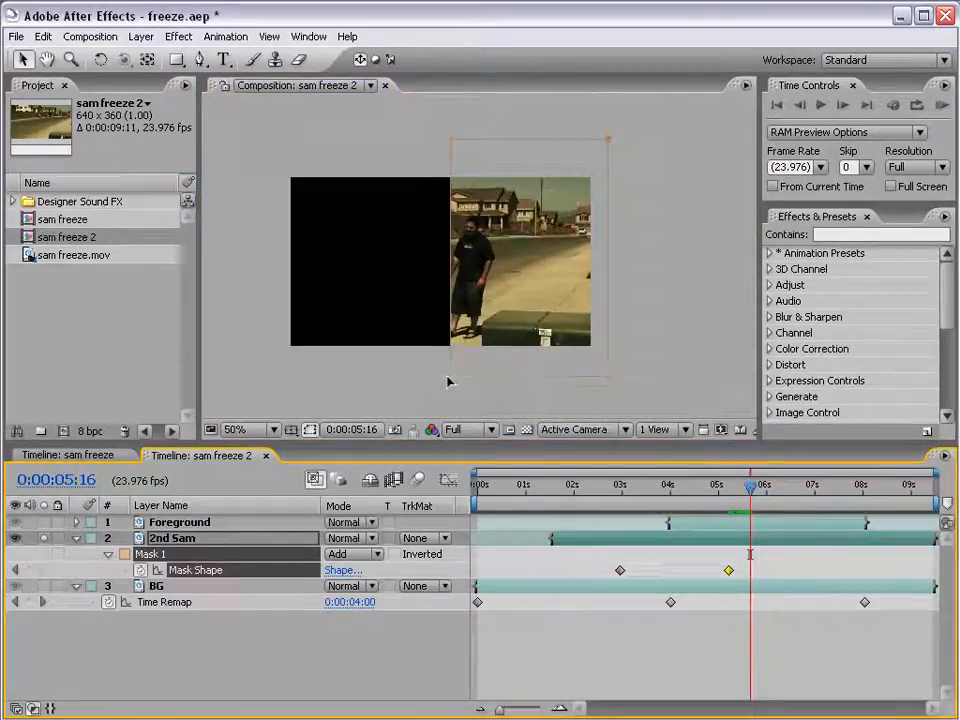
left_click_drag(450, 381, 435, 381)
Keyframe the mask moving back to the right from 0:00:07:06 onward, following the man as he walks out of frame.
left_click_drag(757, 486, 827, 487)
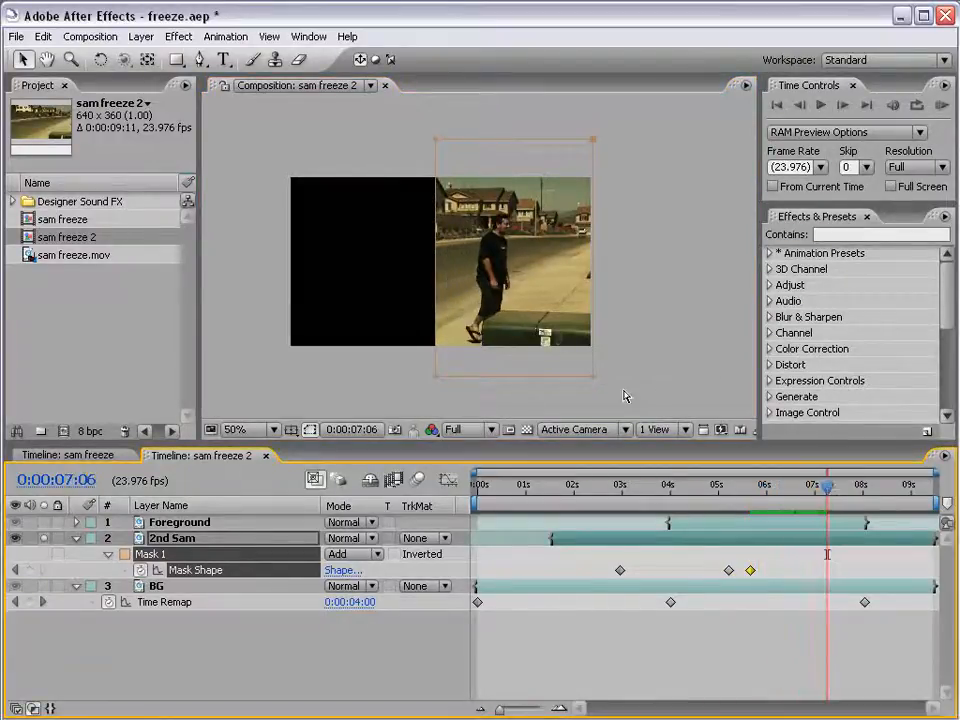
left_click_drag(440, 380, 500, 380)
key("space")
left_click_drag(870, 490, 900, 490)
left_click_drag(498, 381, 598, 376)
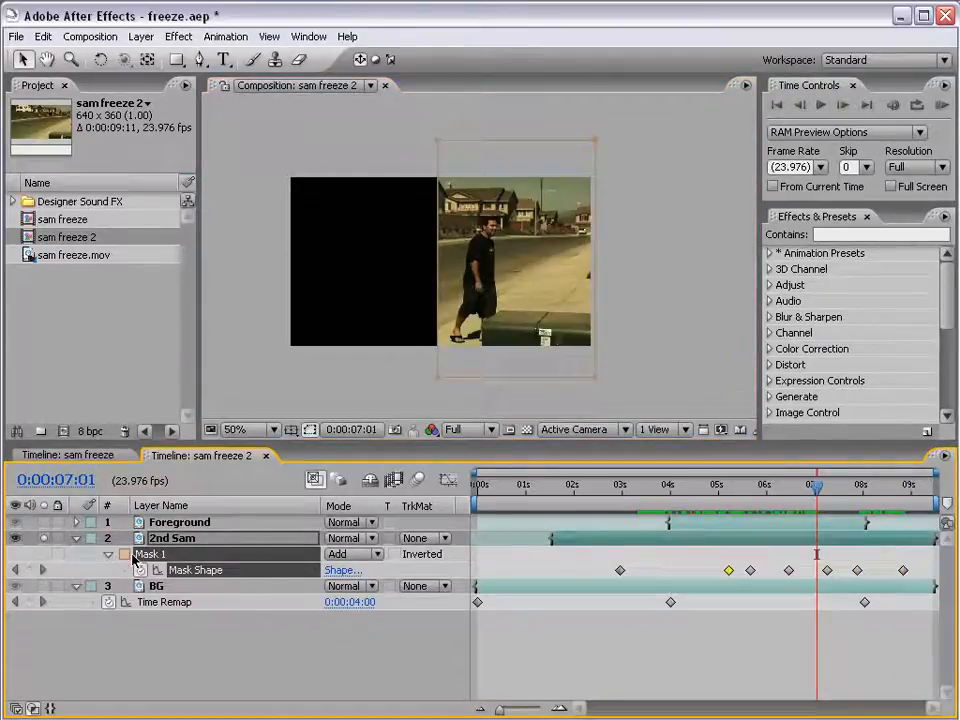
Reveal all properties of the 2nd Sam layer's Mask 1 and set its expansion to 15 pixels.
key("m")
key("m")
left_click_drag(331, 618, 344, 618)
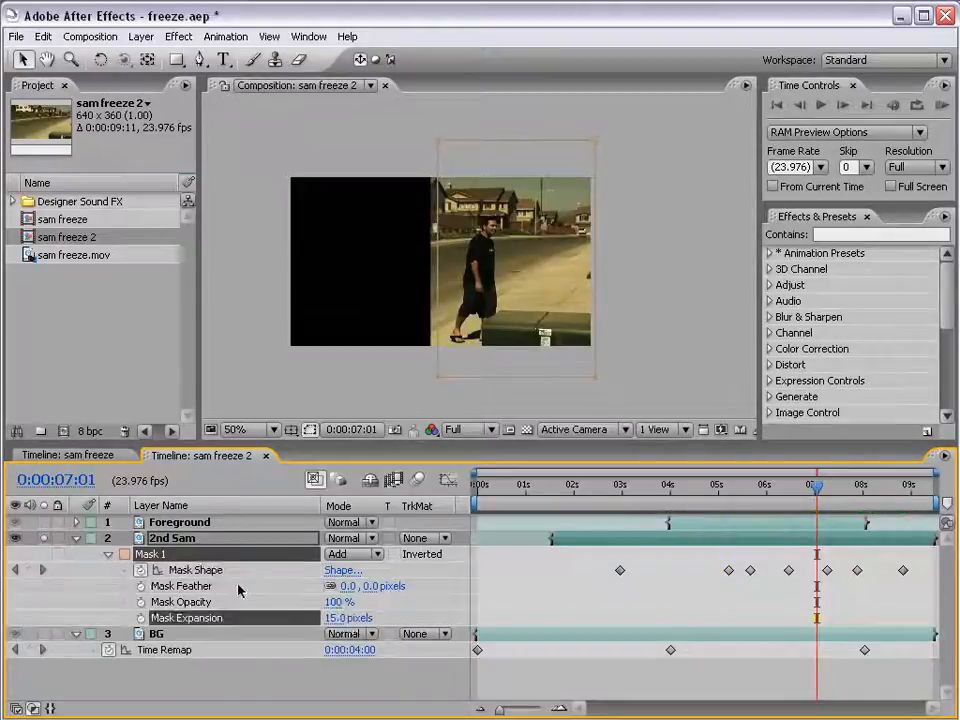
Set the 2nd Sam mask's feather to 25 pixels and check the softened edge at 0:00:04:22.
left_click(368, 587)
type("25")
key("Return")
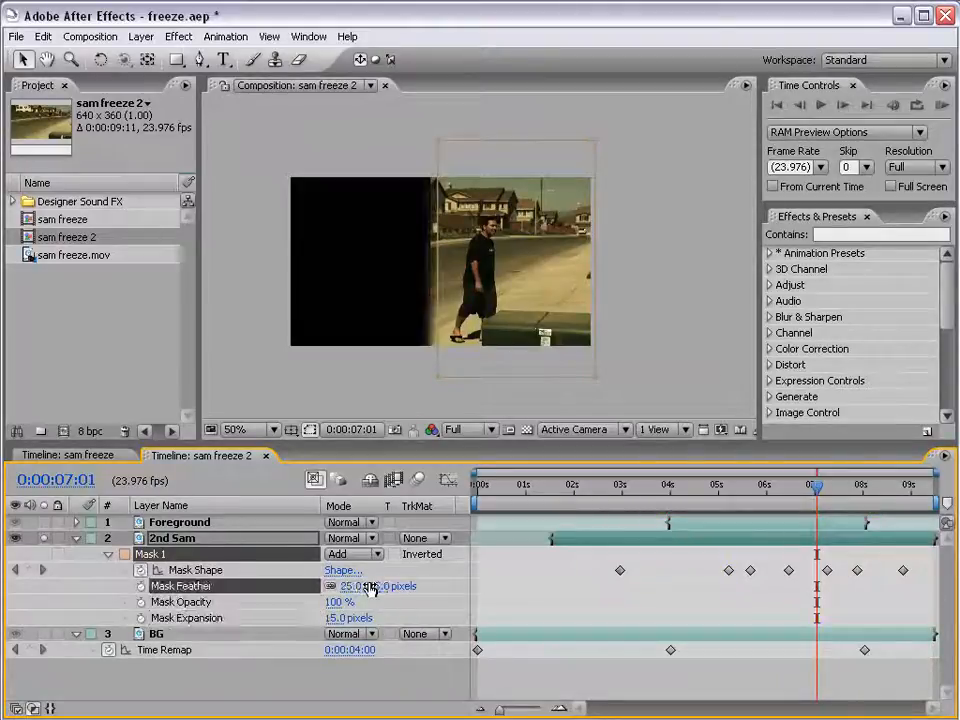
key("period")
left_click_drag(378, 288, 401, 288)
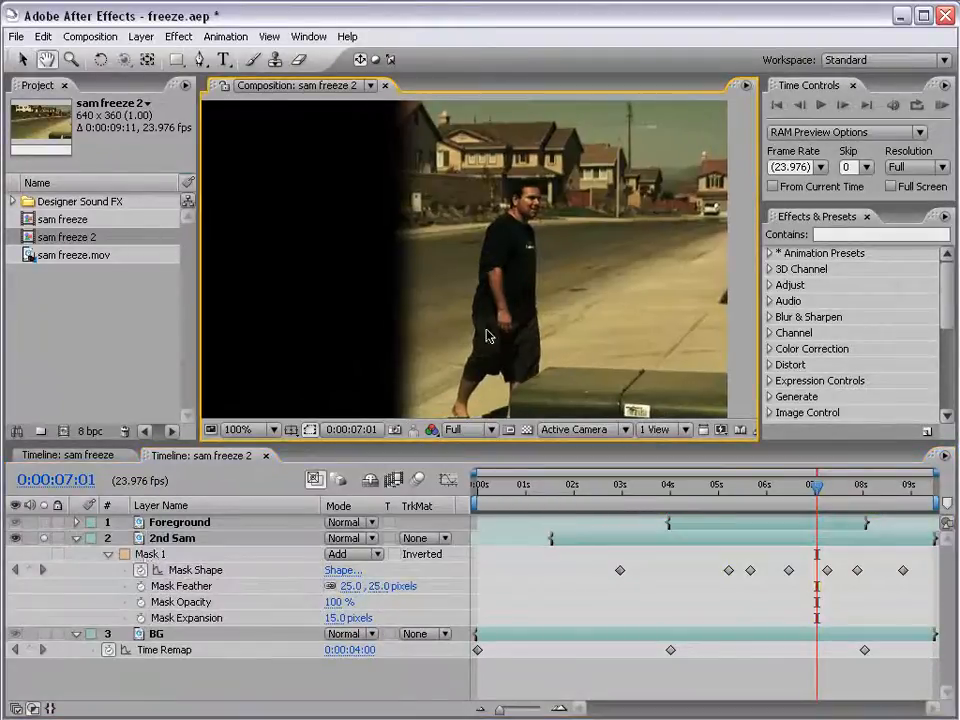
left_click_drag(761, 490, 714, 497)
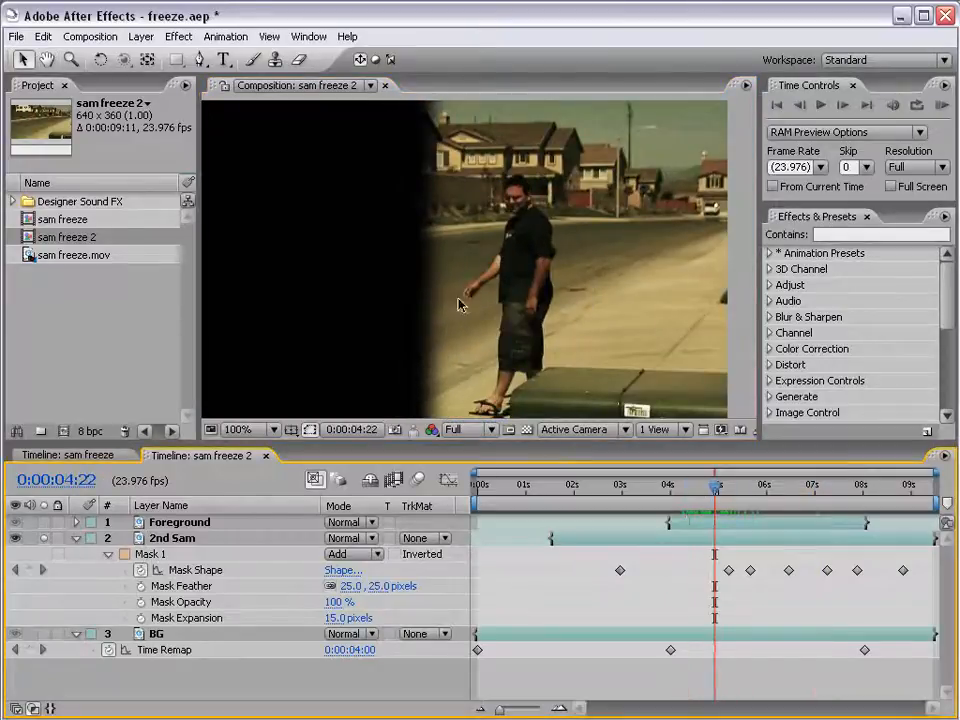
key("v")
key("comma")
Collapse the 2nd Sam and BG properties and turn off solo on 2nd Sam to show all layers.
left_click(76, 538)
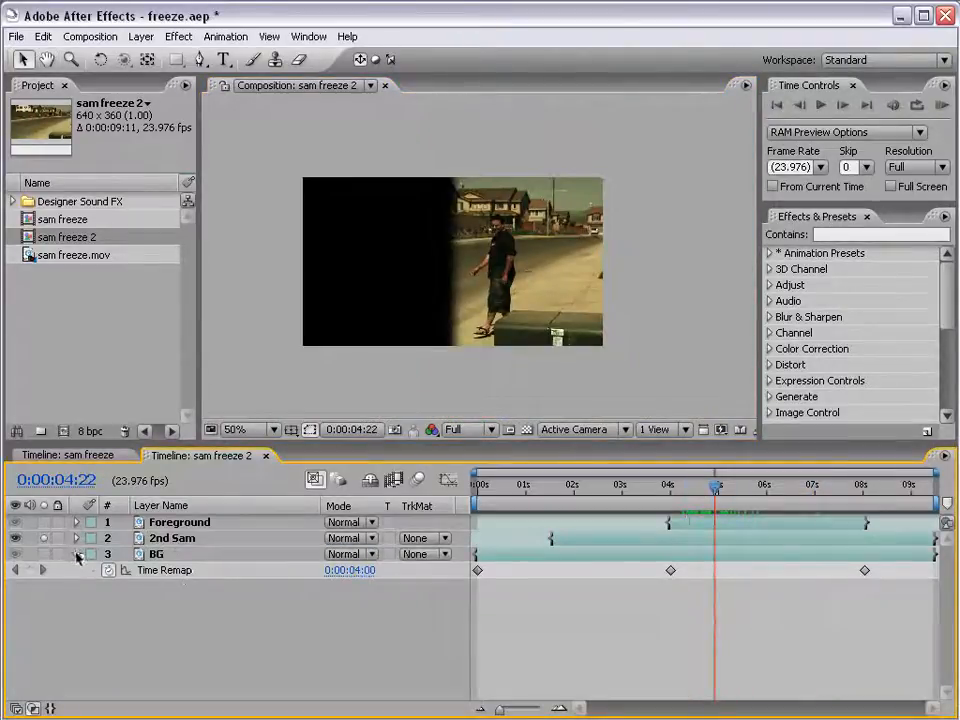
left_click(76, 554)
left_click(43, 543)
left_click(43, 551)
left_click(43, 551)
left_click(43, 551)
left_click(43, 554)
left_click(485, 563)
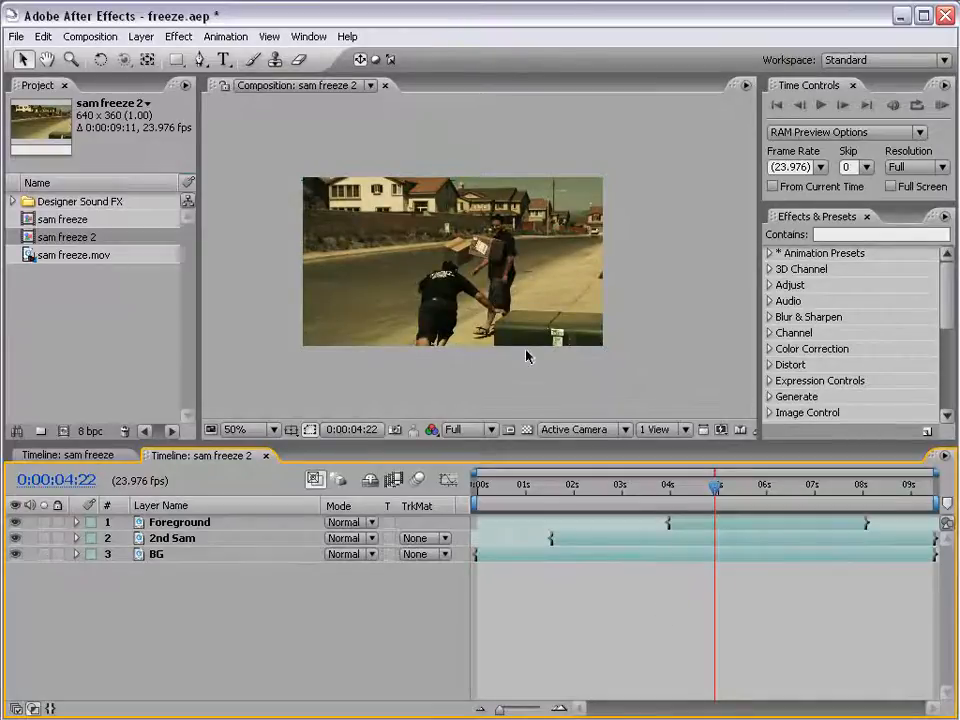
Scrub and step through the frames around 0:00:04:00 to examine where the mask edge meets the throwing man's arm.
left_click_drag(517, 497, 668, 507)
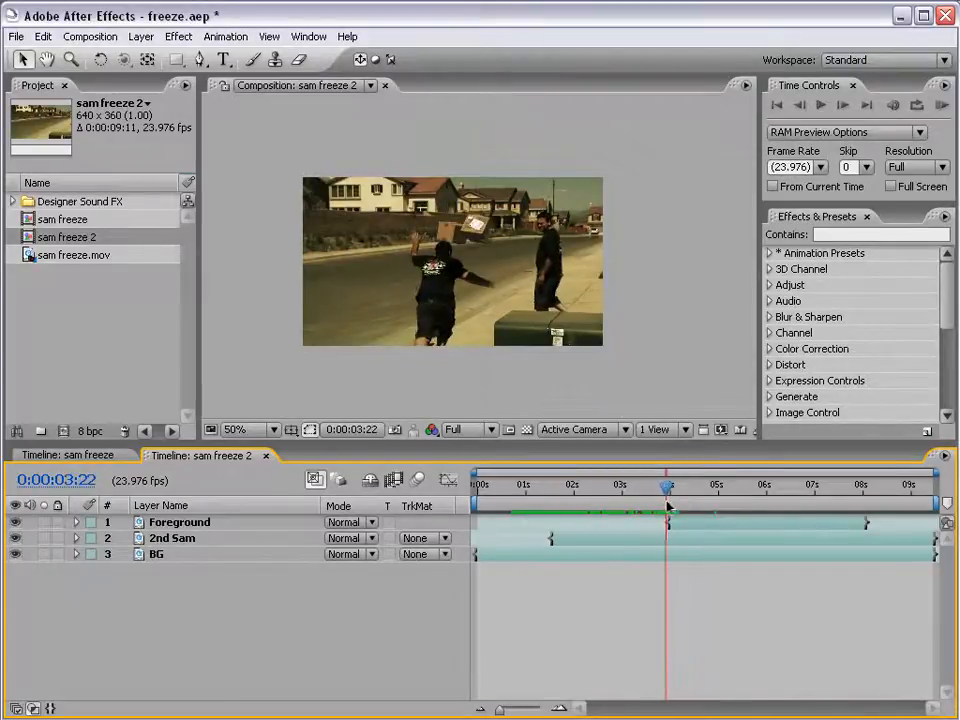
scroll(576, 300, "up", 1)
key("space")
left_click_drag(454, 356, 450, 318)
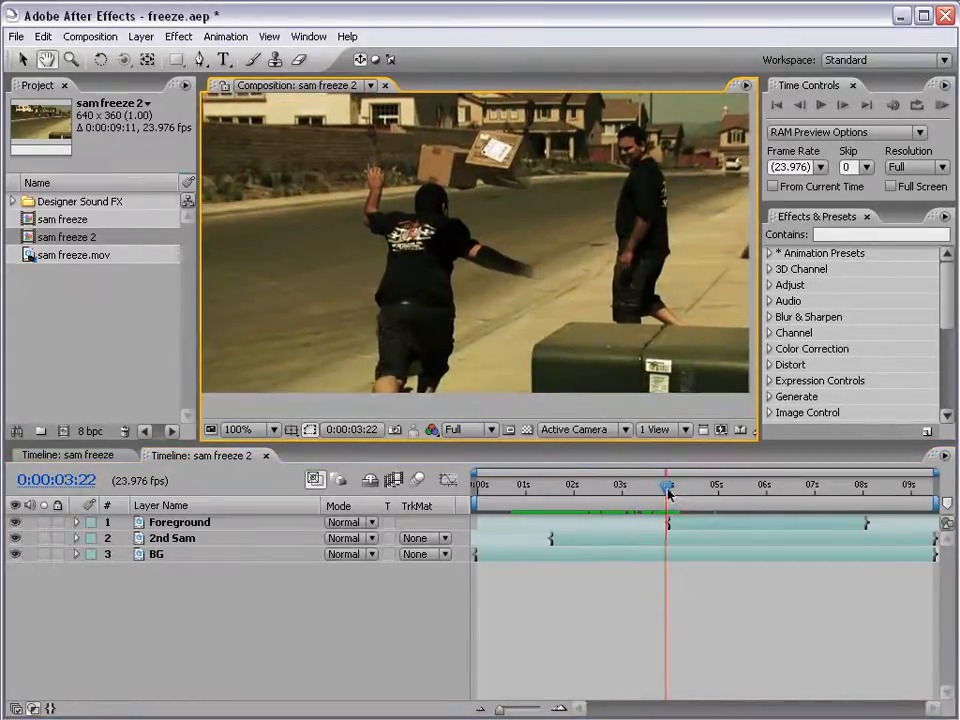
key("Page_Down")
key("Page_Down")
key("Page_Down")
key("Page_Down")
key("Page_Down")
key("Page_Down")
key("Page_Down")
key("Page_Down")
left_click_drag(681, 488, 668, 492)
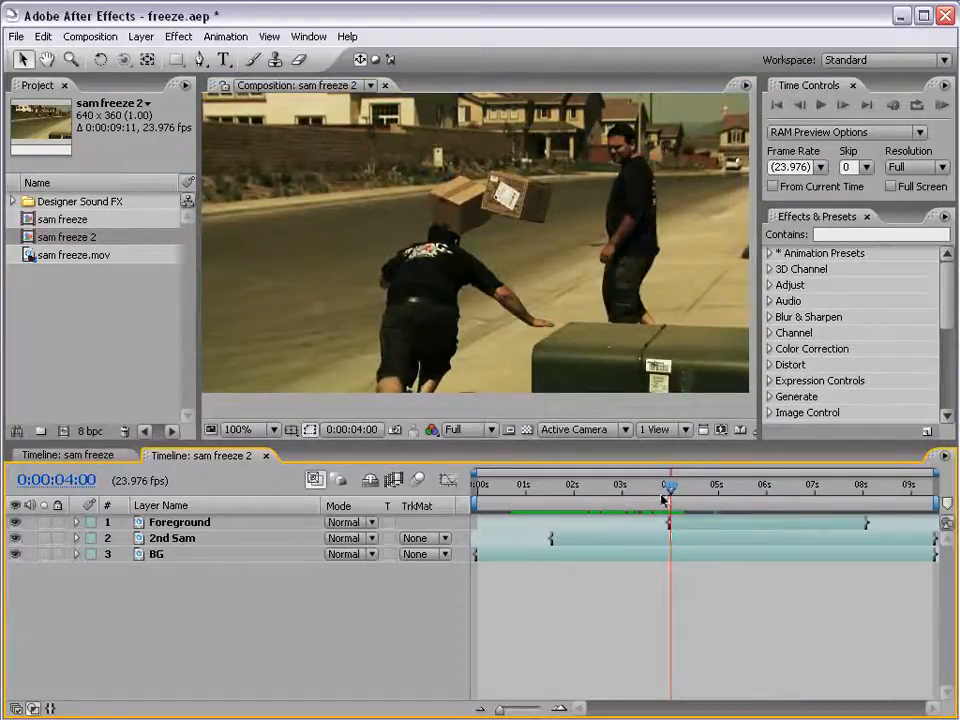
key("Page_Up")
At 0:00:03:23, move the 2nd Sam mask's lower-left corner right and up, clear of the throwing man's hand, checking through 0:00:04:01.
left_click(694, 544)
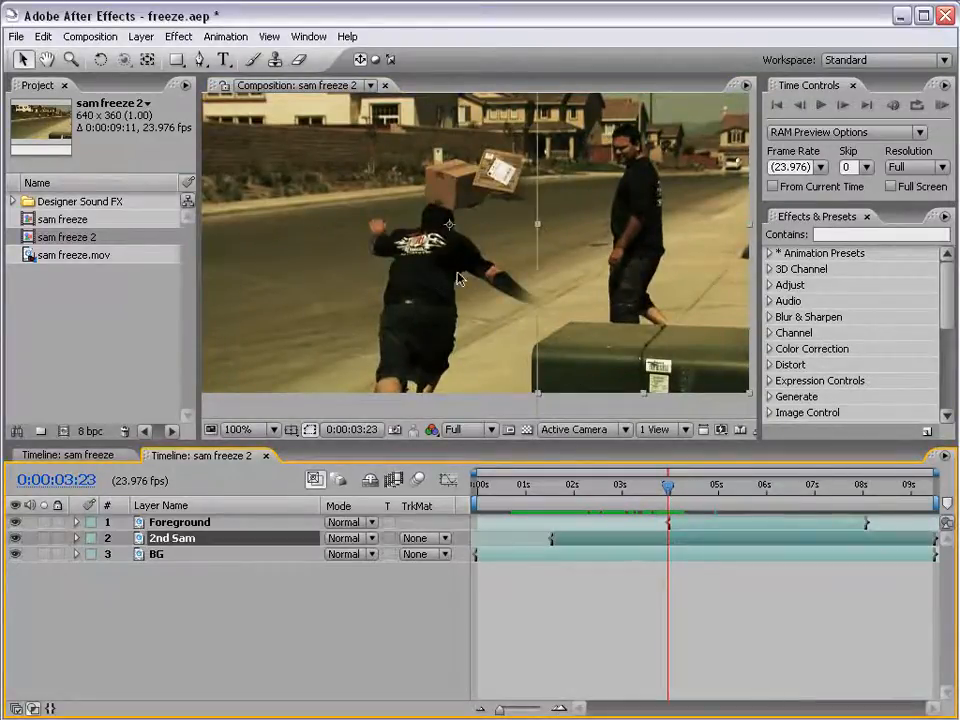
scroll(462, 280, "down", 1)
key("space")
left_click_drag(557, 253, 551, 253)
scroll(484, 328, "up", 1)
left_click_drag(465, 366, 448, 302)
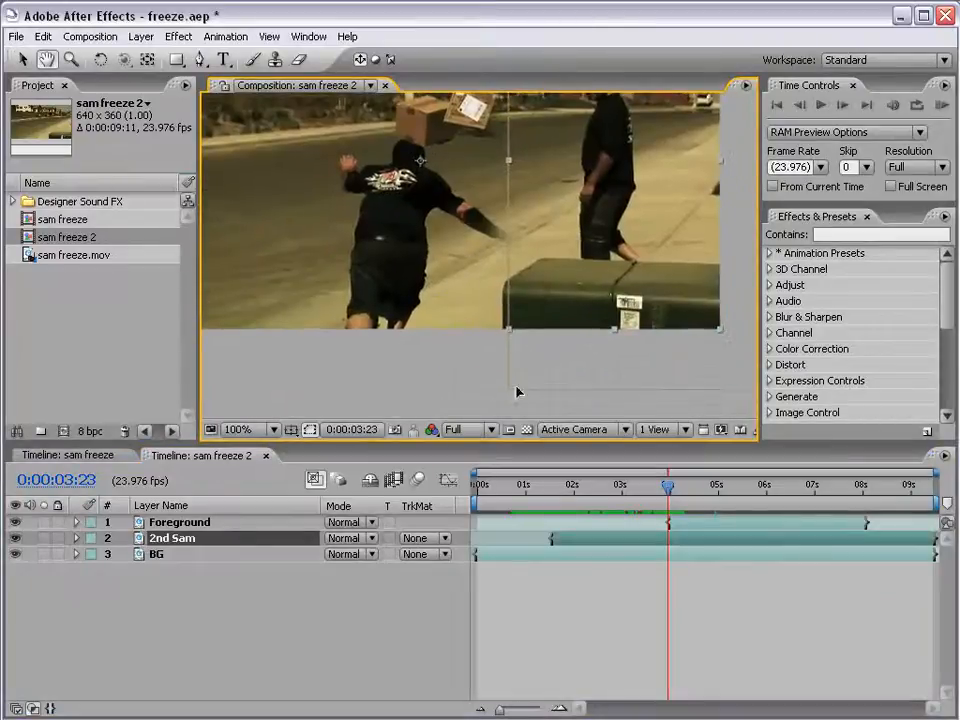
left_click_drag(510, 391, 566, 368)
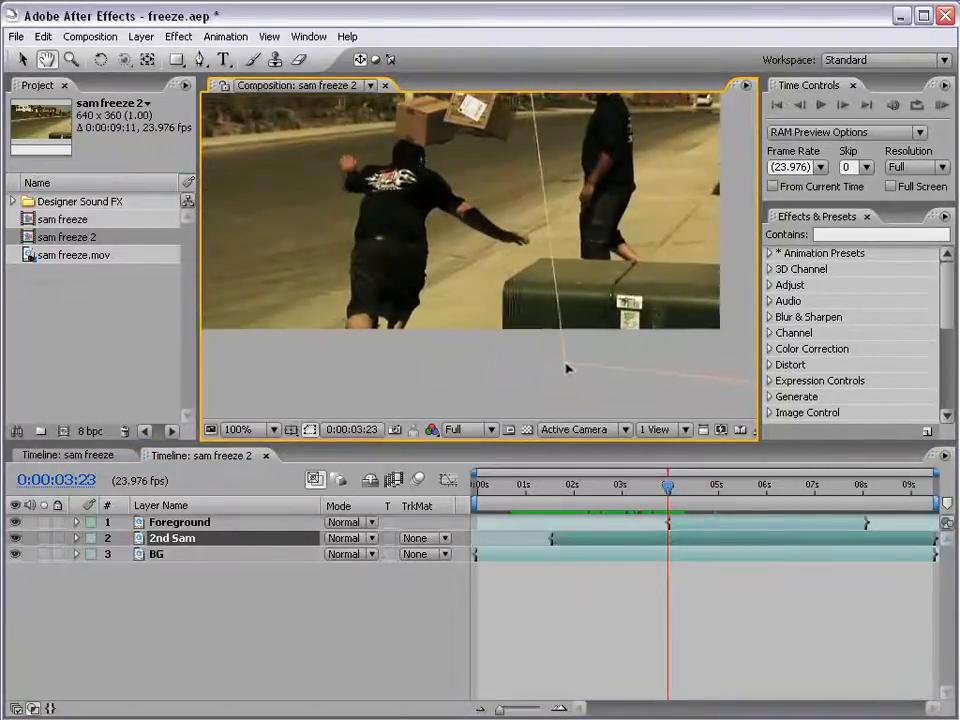
key("Page_Down")
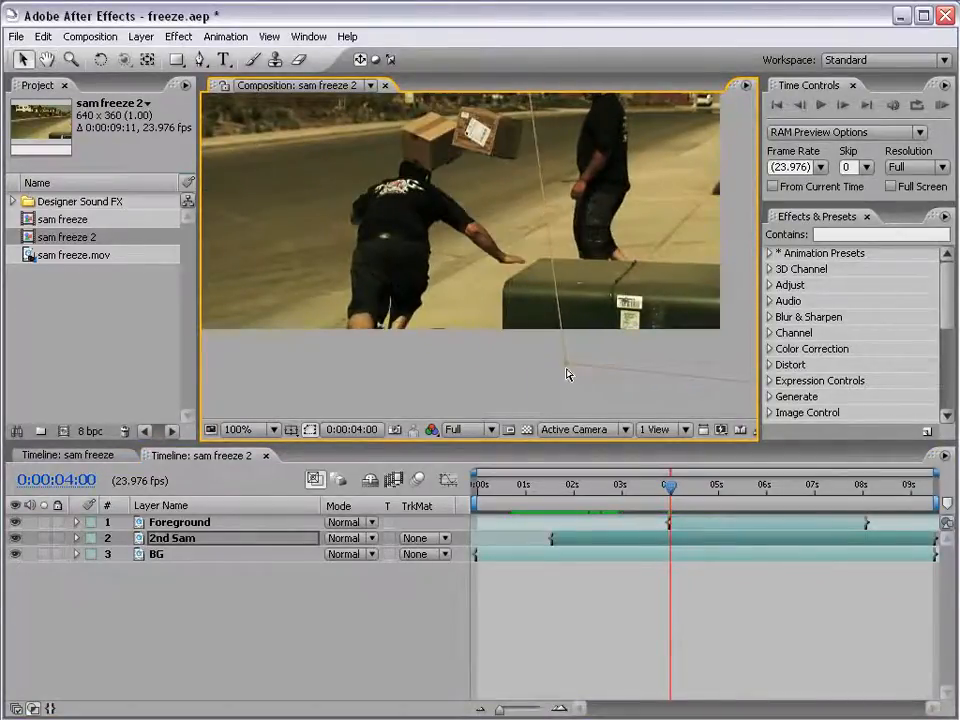
key("Page_Down")
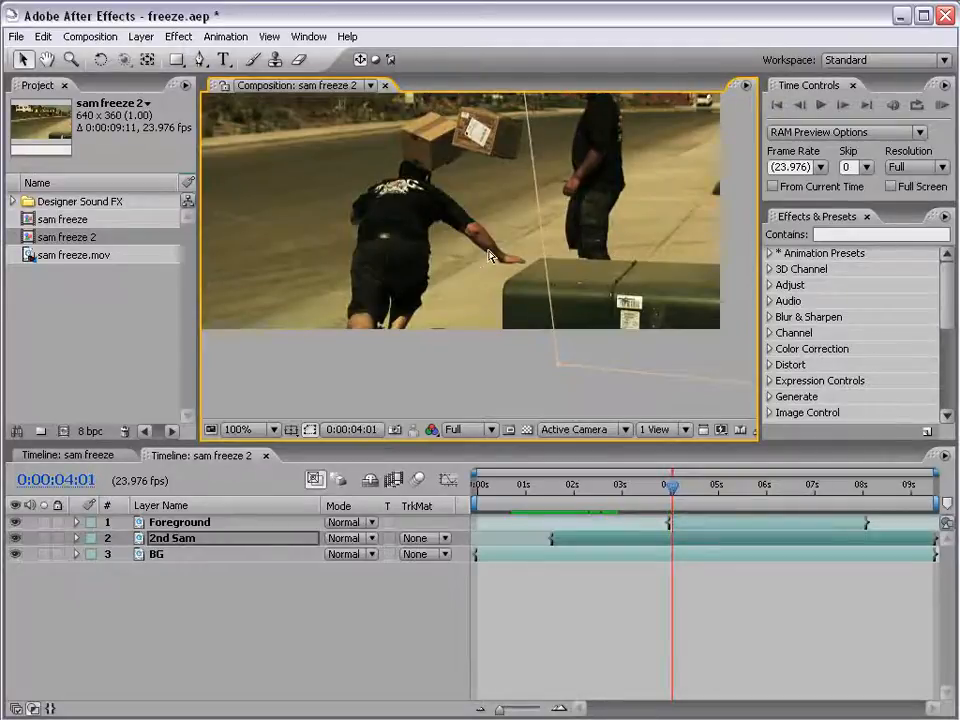
Step back to 0:00:03:14 to check the adjusted mask edge and reveal the 2nd Sam layer's Mask Shape keyframes.
key("Page_Up")
key("Page_Up")
key("Page_Up")
key("Page_Up")
key("Page_Up")
key("Page_Up")
key("Page_Up")
scroll(484, 272, "down", 1)
key("space")
left_click_drag(487, 205, 477, 259)
key("Page_Up")
key("Page_Up")
key("Page_Up")
key("Page_Up")
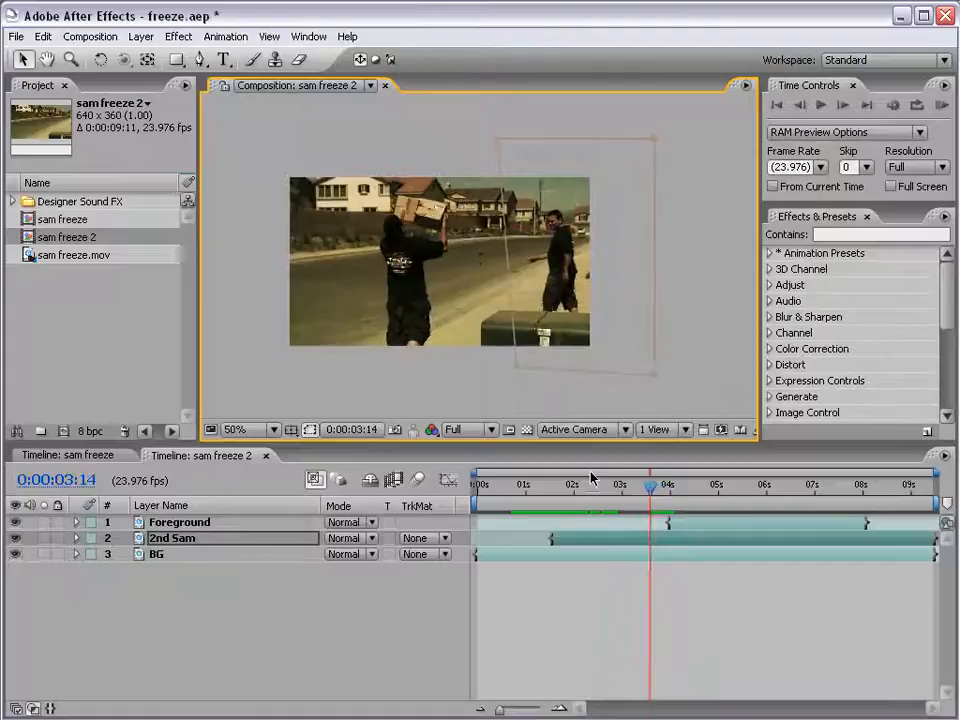
key("m")
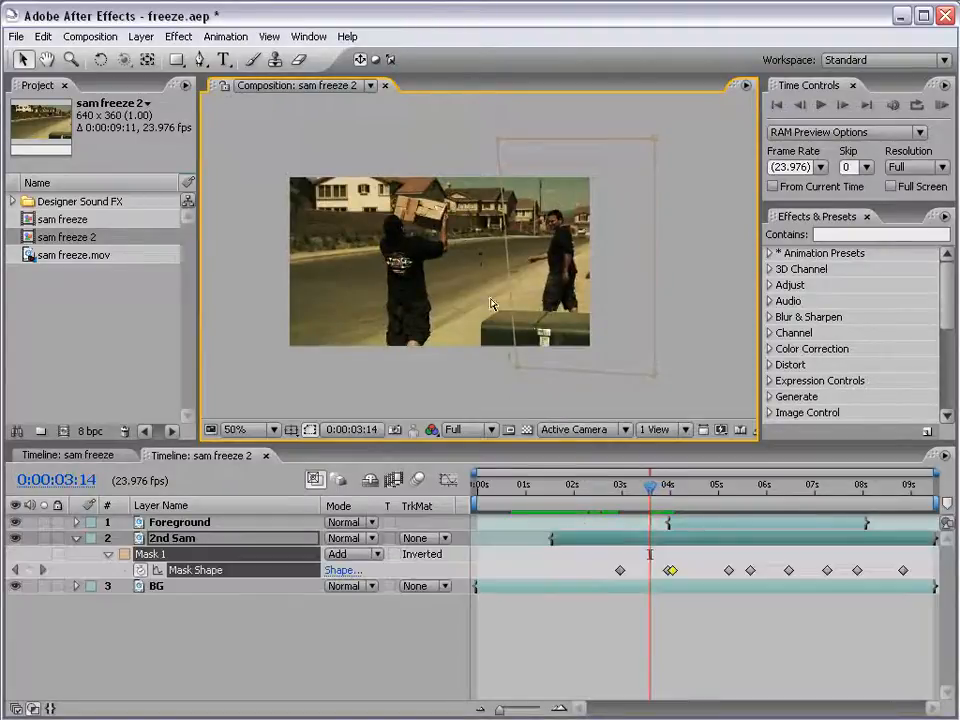
Scrub to 0:00:07:23 and on to 0:00:08:04 to inspect the mask around the end of the freeze.
left_click_drag(650, 487, 860, 487)
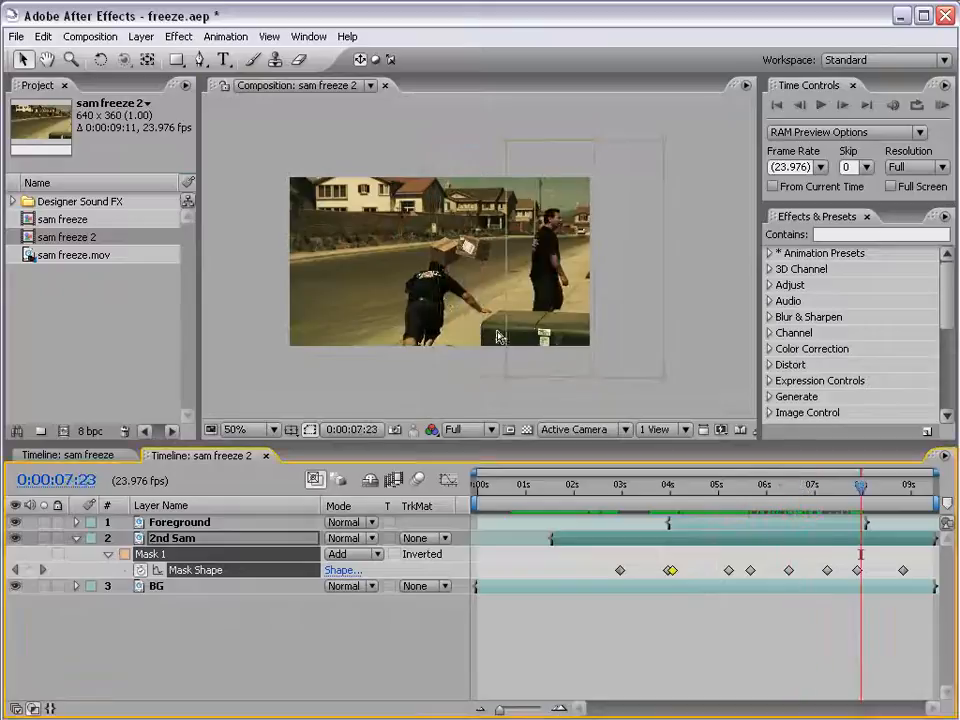
scroll(497, 335, "up", 2)
left_click_drag(595, 401, 611, 368)
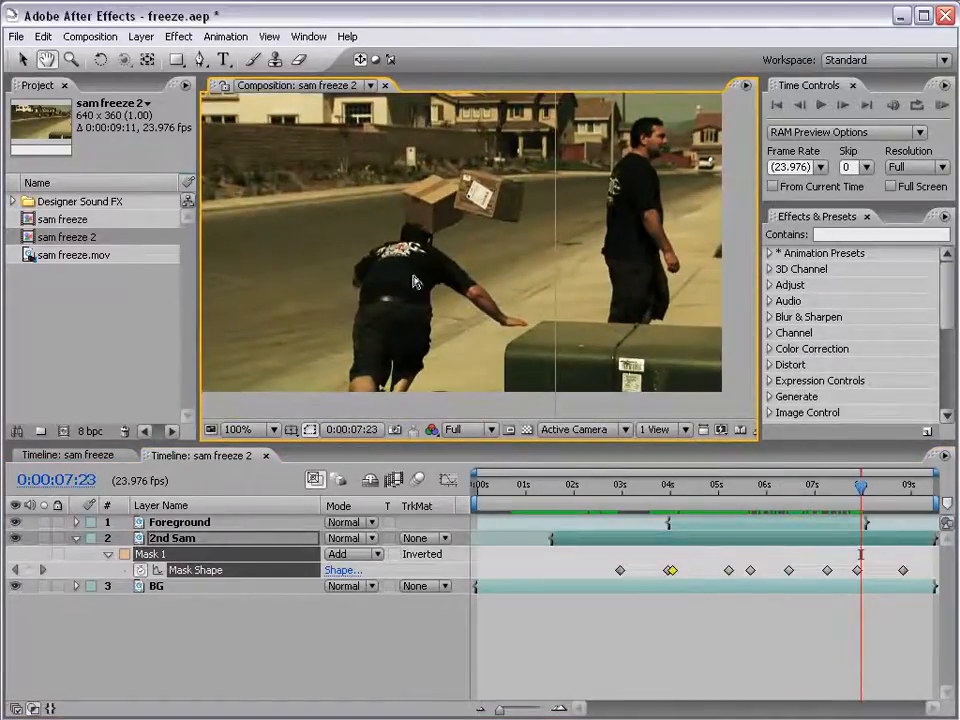
scroll(595, 266, "down", 2)
key("space")
left_click(624, 619)
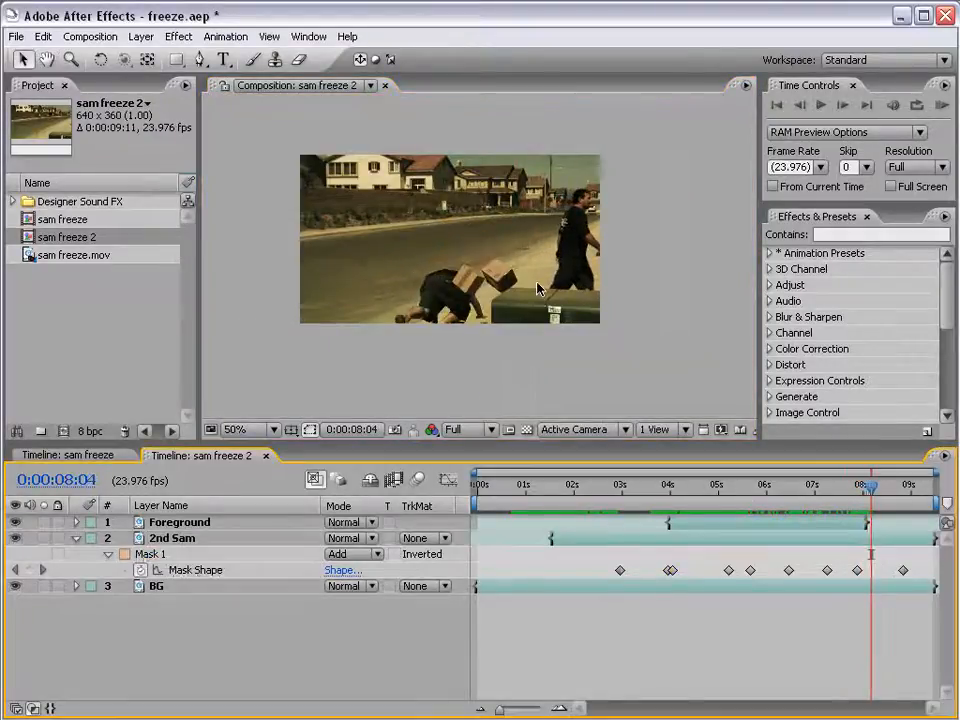
Run a RAM preview of the composited sam freeze 2 sequence at 100% view.
left_click_drag(536, 486, 503, 486)
scroll(475, 341, "up", 1)
key("space")
left_click_drag(449, 241, 498, 274)
key("KP_0")
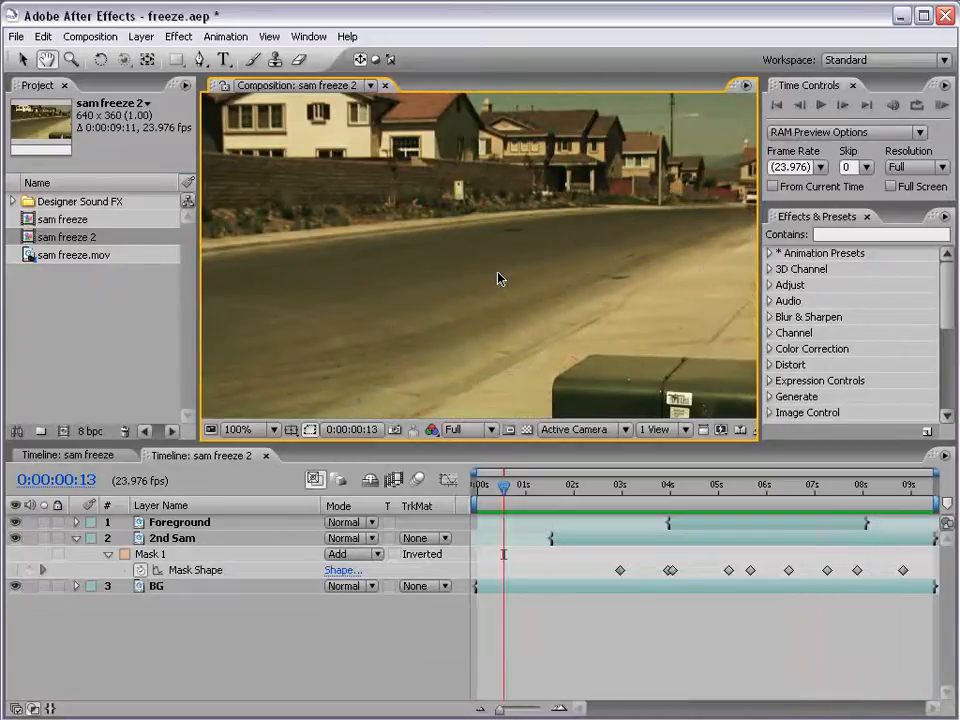
At 0:00:06:01, nudge the Foreground mask point under the throwing man's forearm to fit the arm more closely.
key("comma")
left_click_drag(520, 497, 767, 505)
key("period")
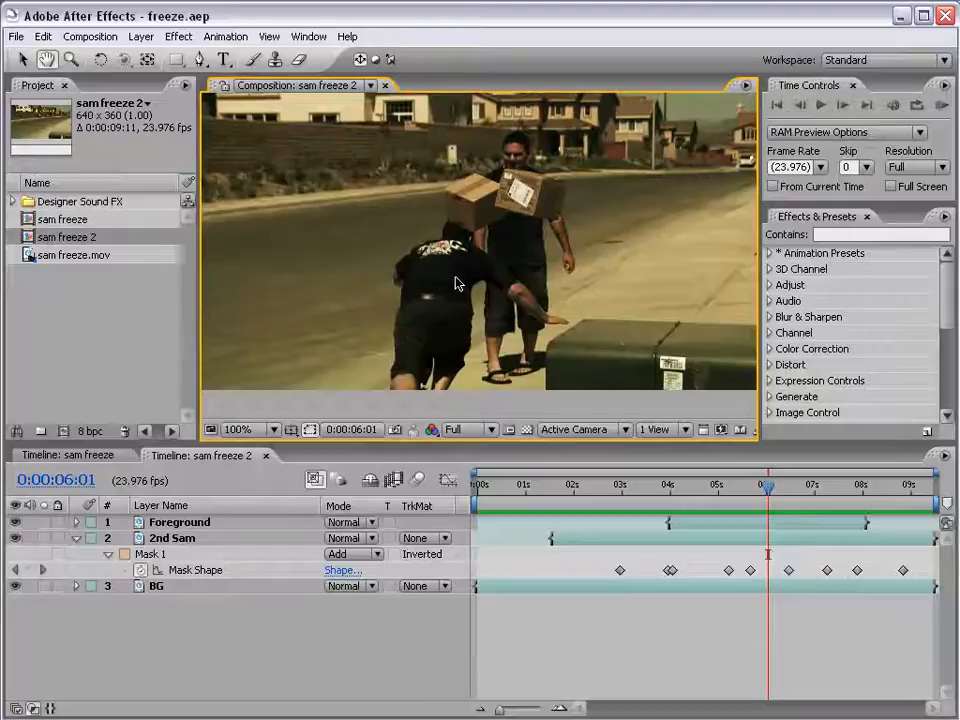
key("v")
left_click(709, 522)
scroll(505, 335, "up", 1)
key("h")
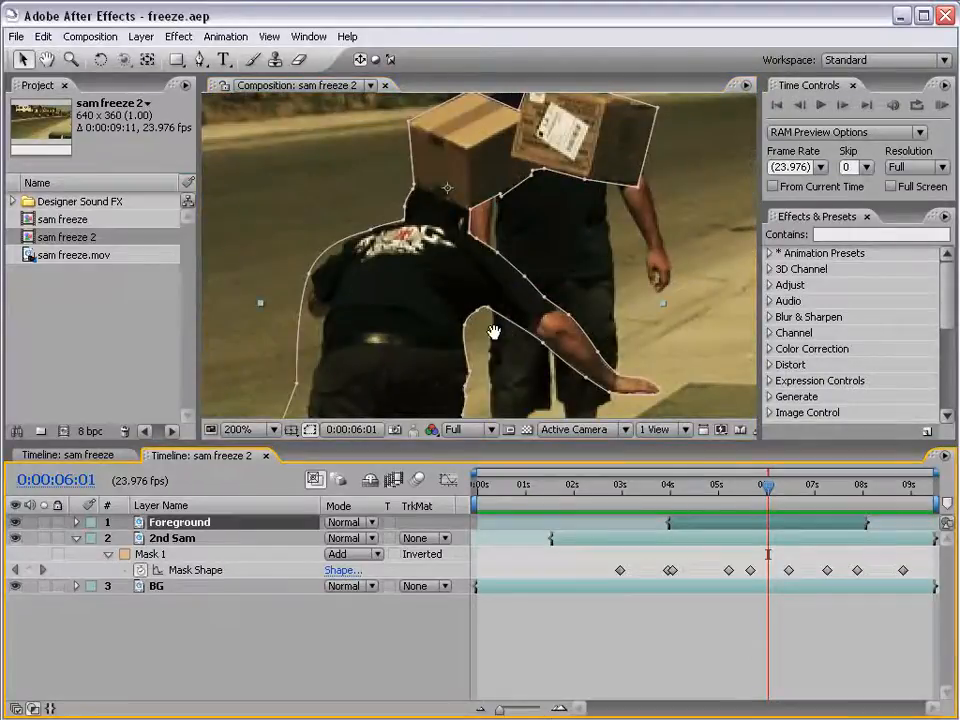
left_click_drag(493, 332, 493, 298)
key("v")
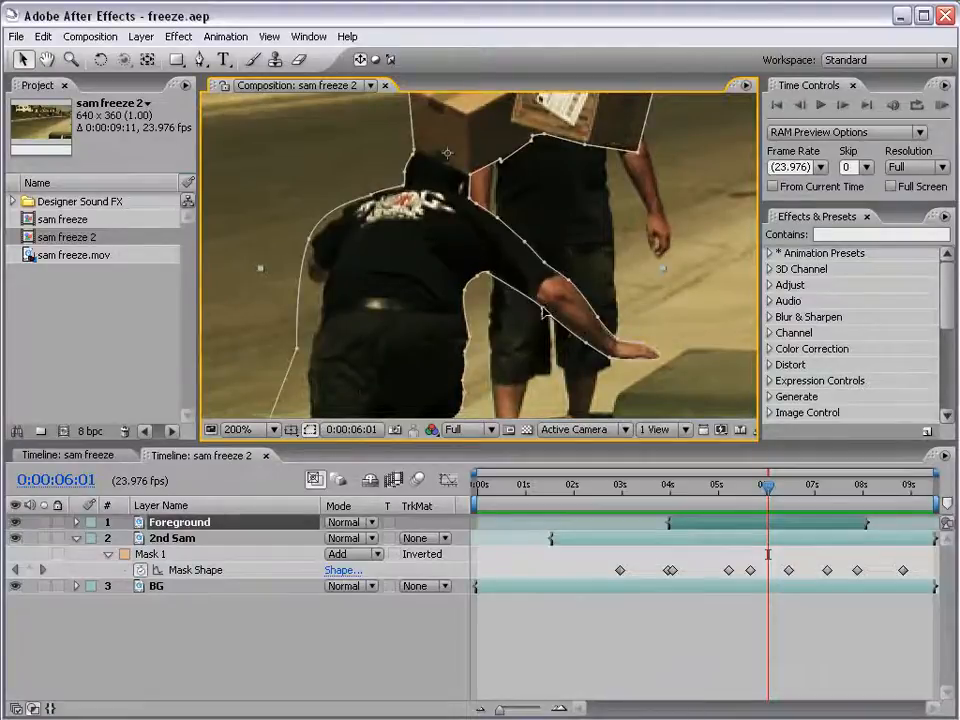
left_click_drag(542, 305, 545, 308)
left_click(591, 604)
scroll(512, 264, "down", 1)
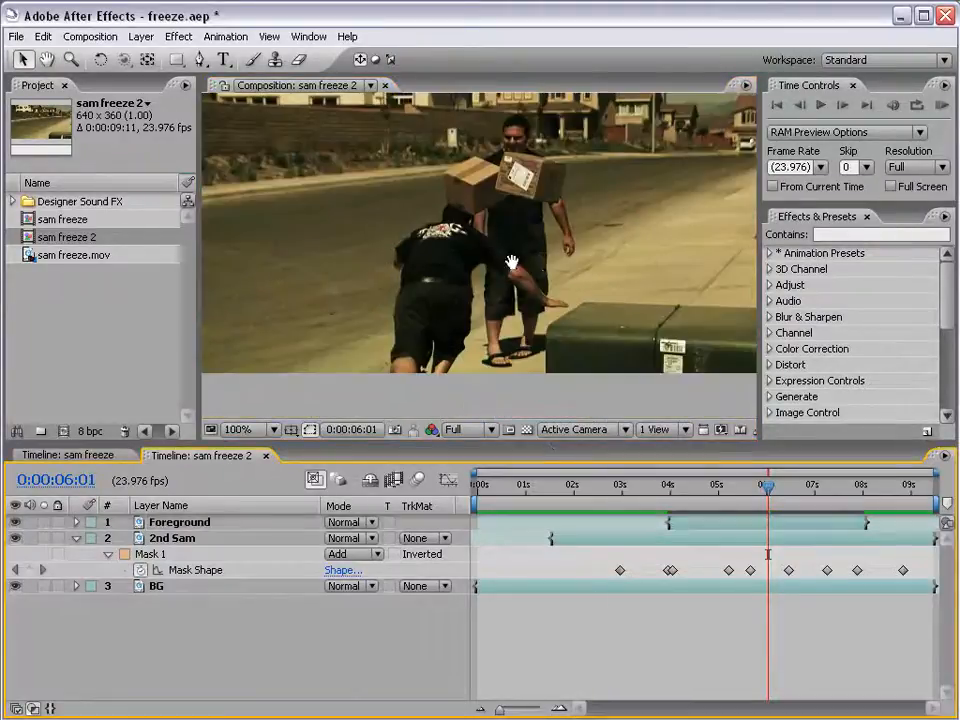
Scrub from 0:00:06:01 to 0:00:07:02 and inspect the composite around the walking man and the frozen foreground.
key("h")
left_click_drag(512, 264, 467, 269)
left_click_drag(684, 488, 819, 500)
scroll(437, 244, "down", 1)
left_click_drag(482, 209, 495, 246)
scroll(495, 246, "up", 1)
left_click_drag(488, 316, 493, 273)
key("v")
Collapse the 2nd Sam properties, open the finished sam freeze composition and scrub to 0:00:02:05.
left_click(108, 587)
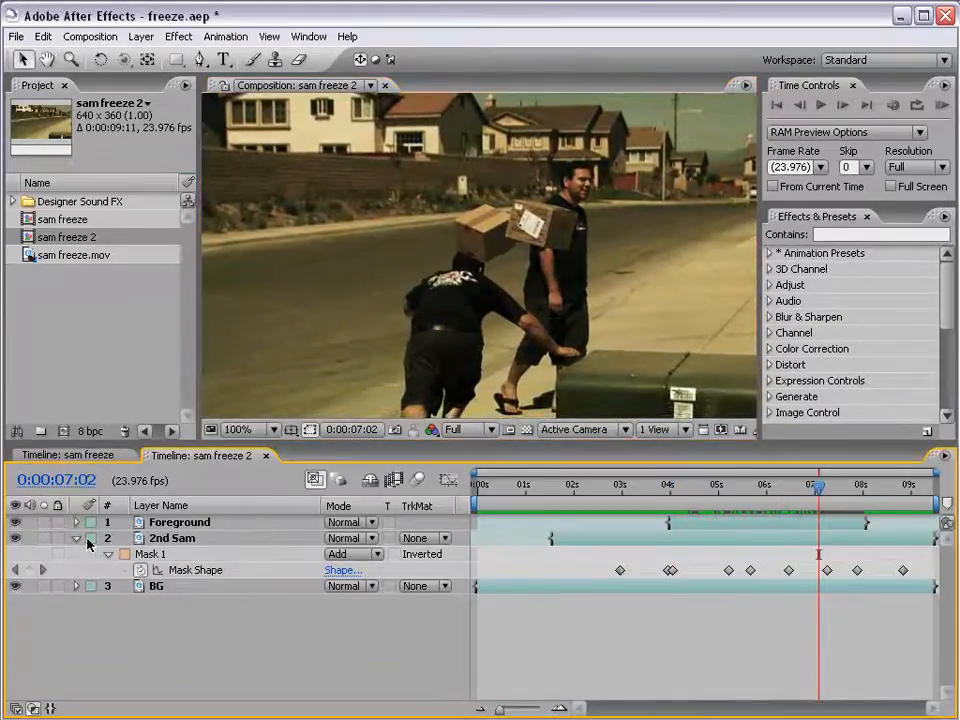
left_click(76, 538)
double_click(40, 219)
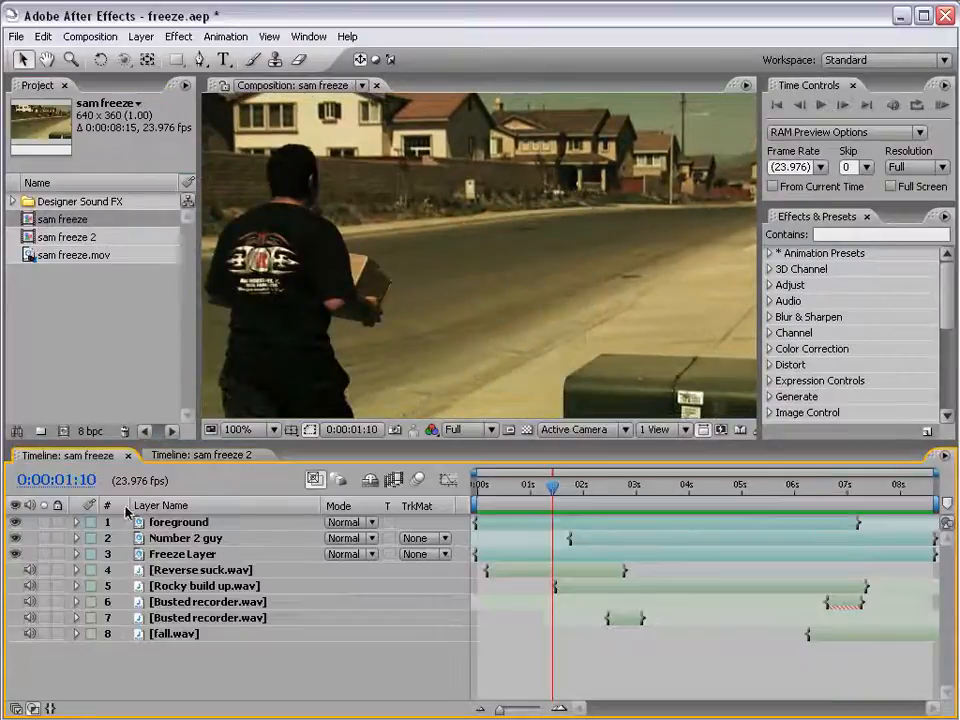
left_click_drag(550, 490, 596, 537)
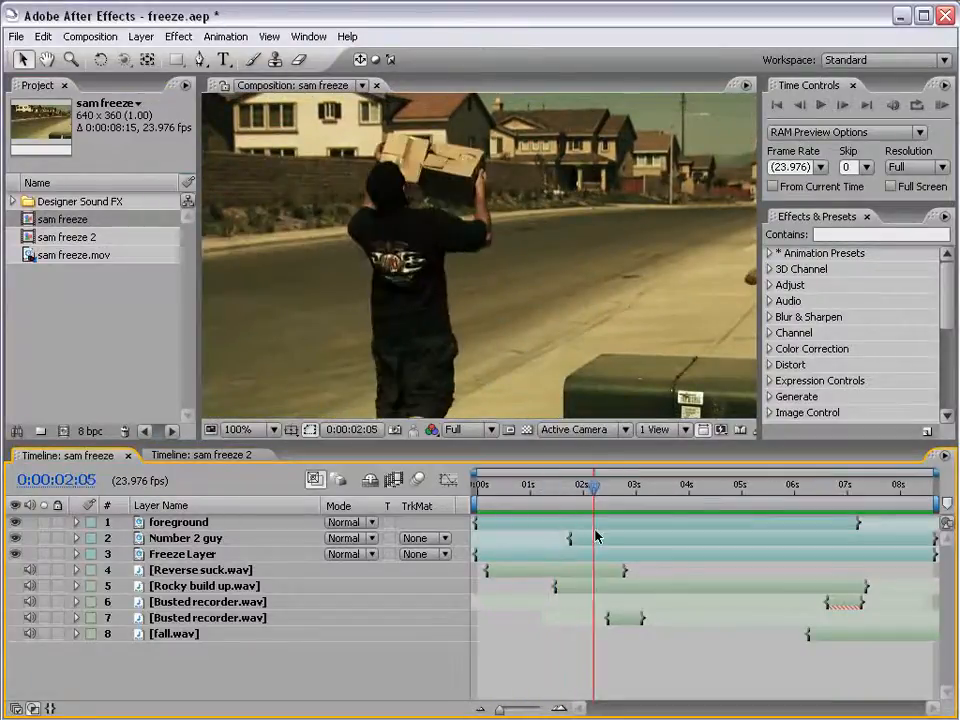
Look through the Rocky build up and Busted recorder sound layers and preview the audio from 0:00:00:21.
left_click(210, 585)
left_click(210, 601)
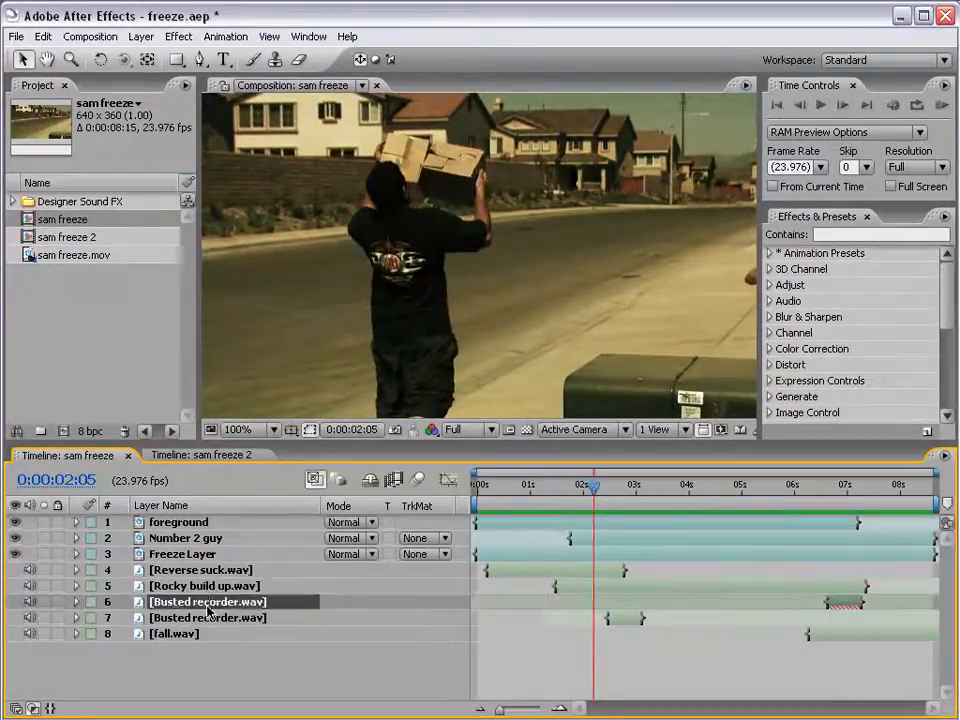
left_click(210, 617)
left_click(525, 488)
key("KP_Decimal")
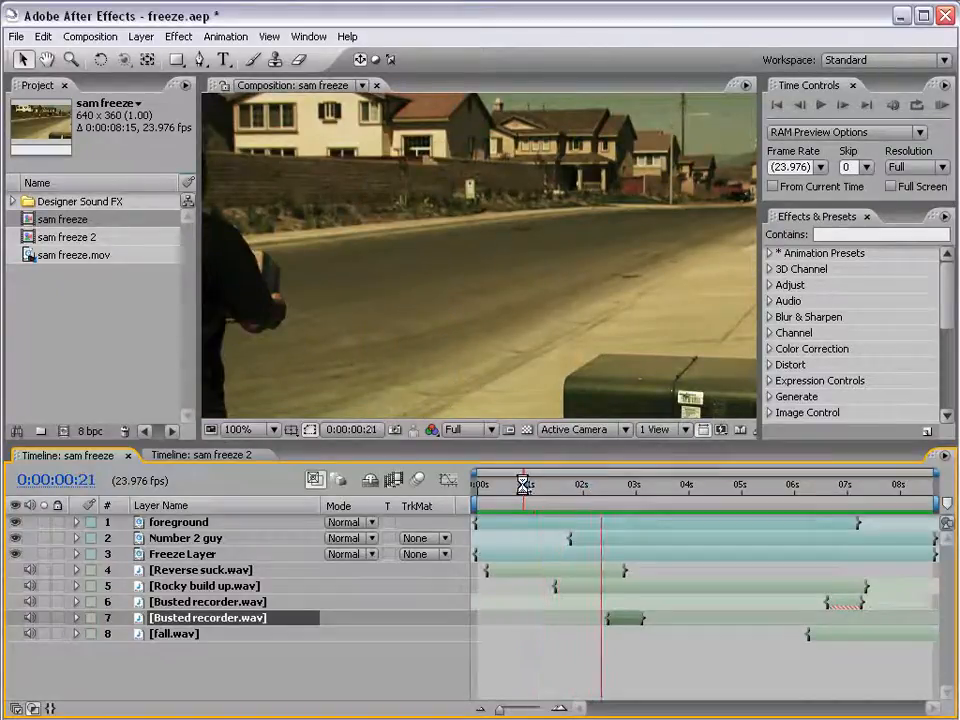
key("KP_Decimal")
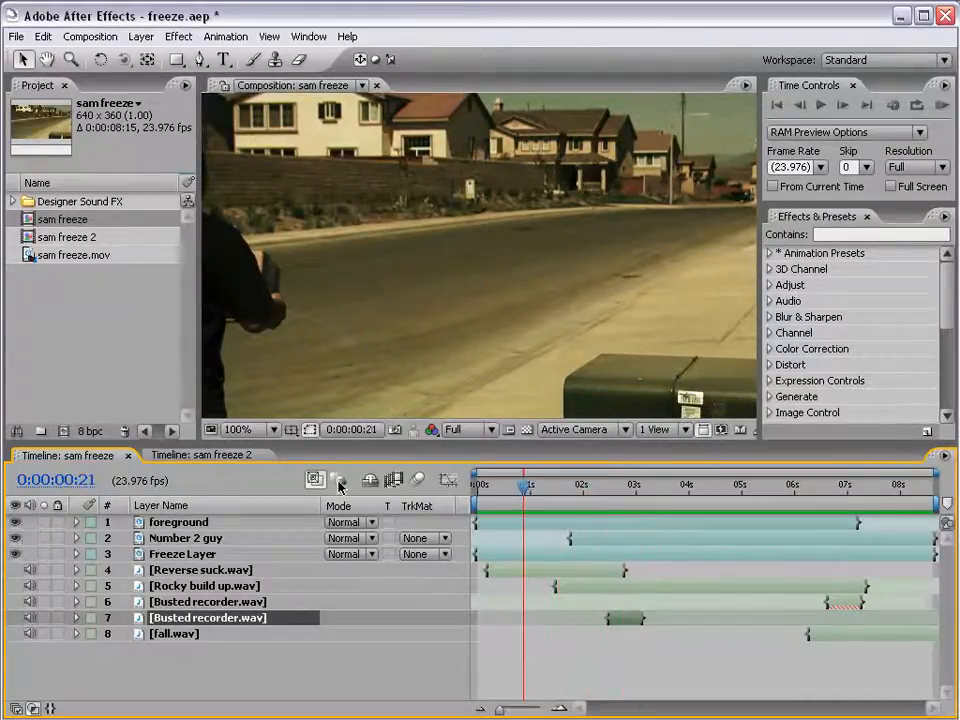
Return to the sam freeze 2 composition and scrub between 0:00:05:08 and the end of the freeze to review the composite.
left_click(204, 455)
key("comma")
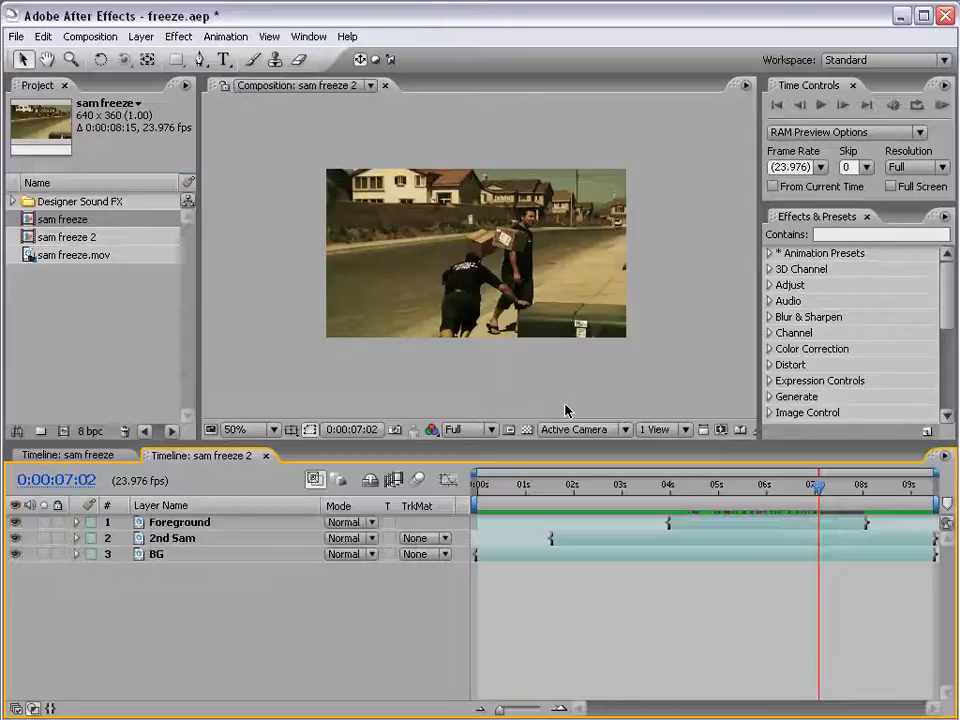
key("period")
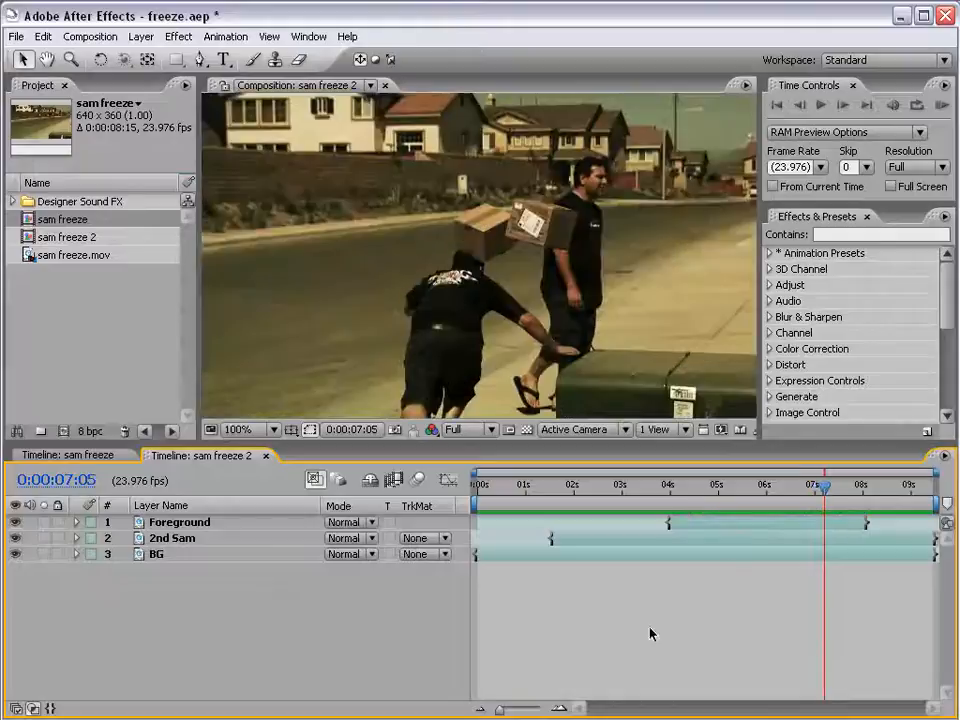
left_click(838, 488)
left_click_drag(838, 488, 883, 516)
left_click(757, 486)
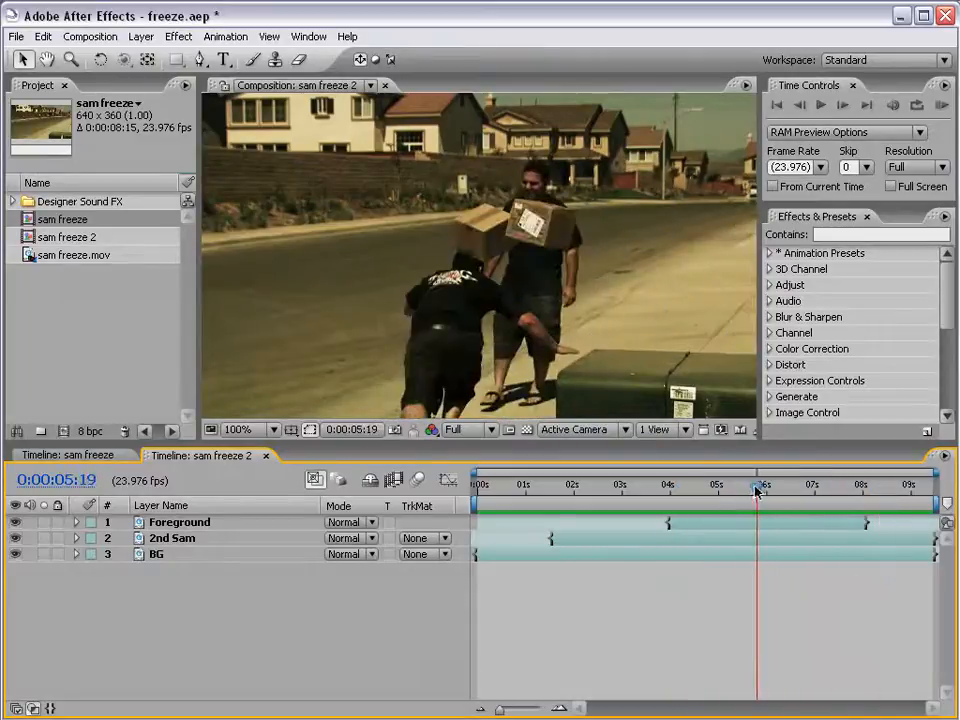
scroll(630, 262, "down", 2)
left_click_drag(757, 487, 734, 490)
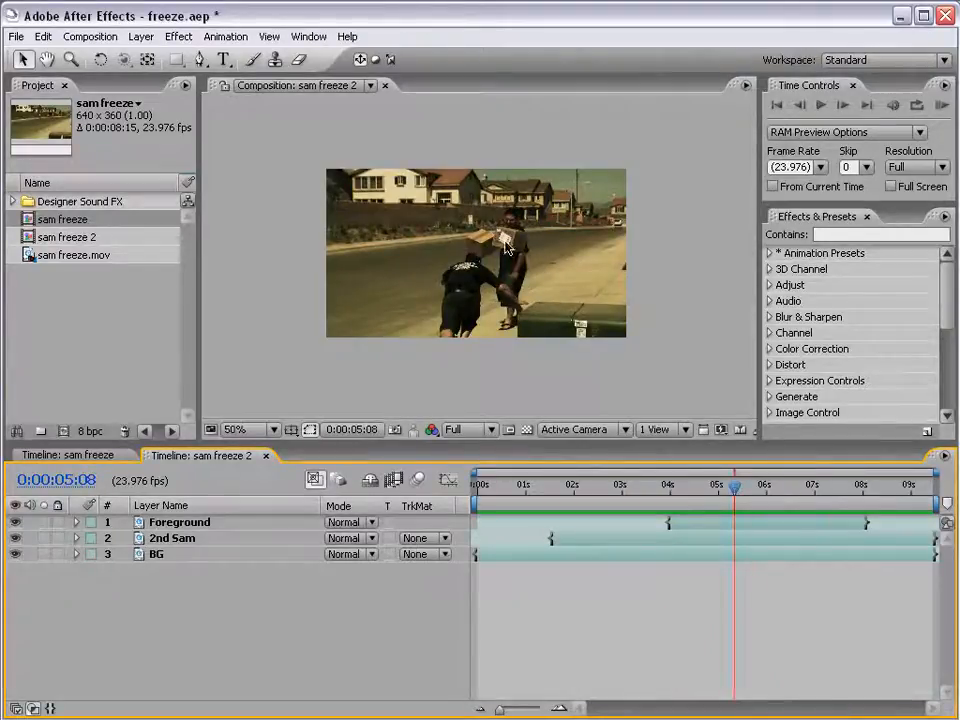